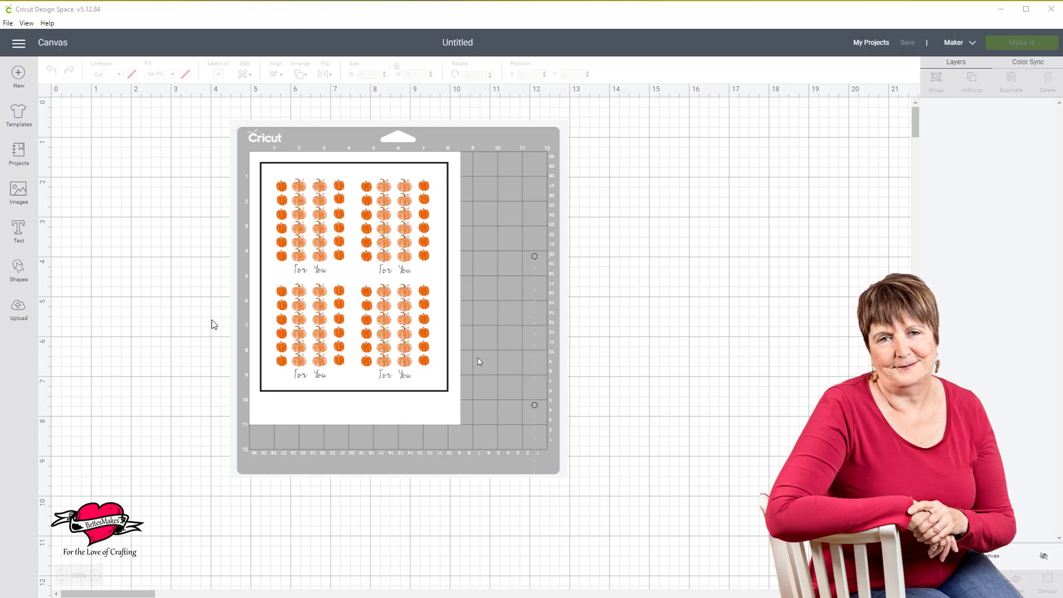
Insert the uploaded "Stickers Test 1" image, with the red frame and patterned pumpkin, onto the canvas.
left_click(19, 311)
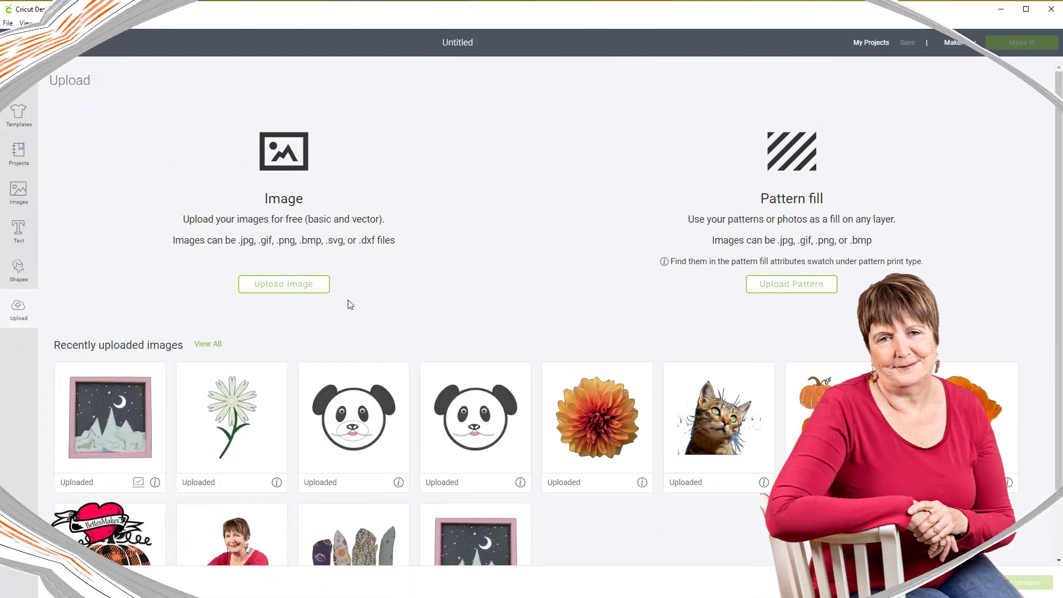
scroll(409, 339, "down", 2)
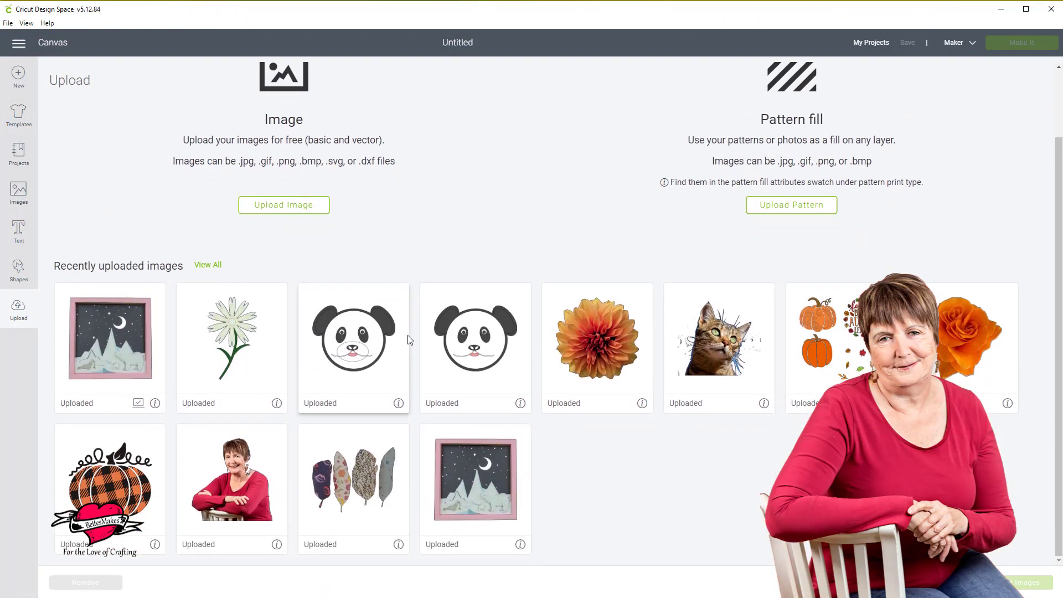
left_click(216, 266)
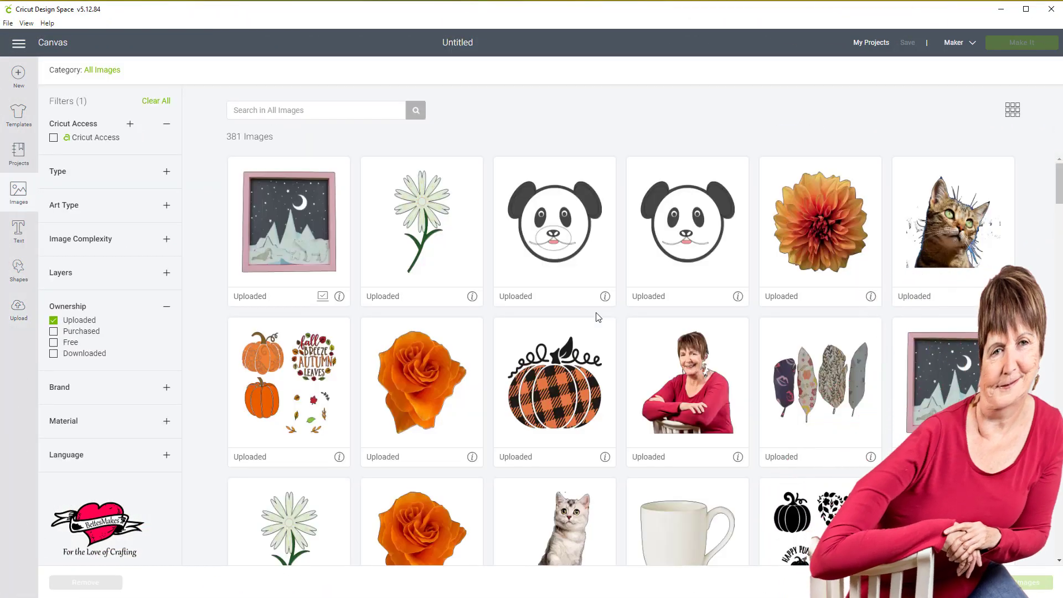
scroll(636, 361, "down", 1)
scroll(636, 360, "down", 6)
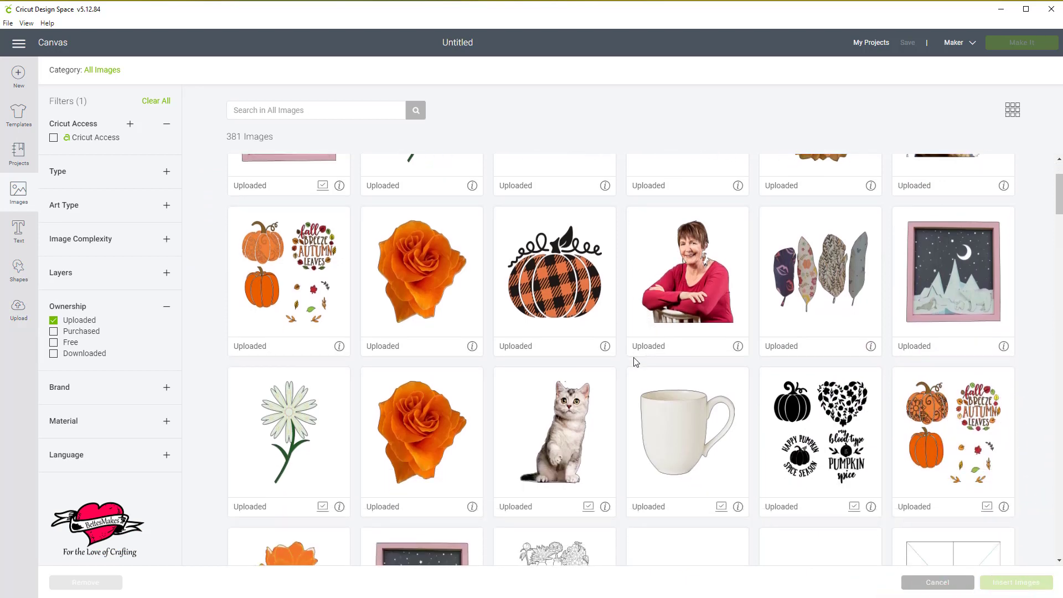
scroll(635, 361, "down", 3)
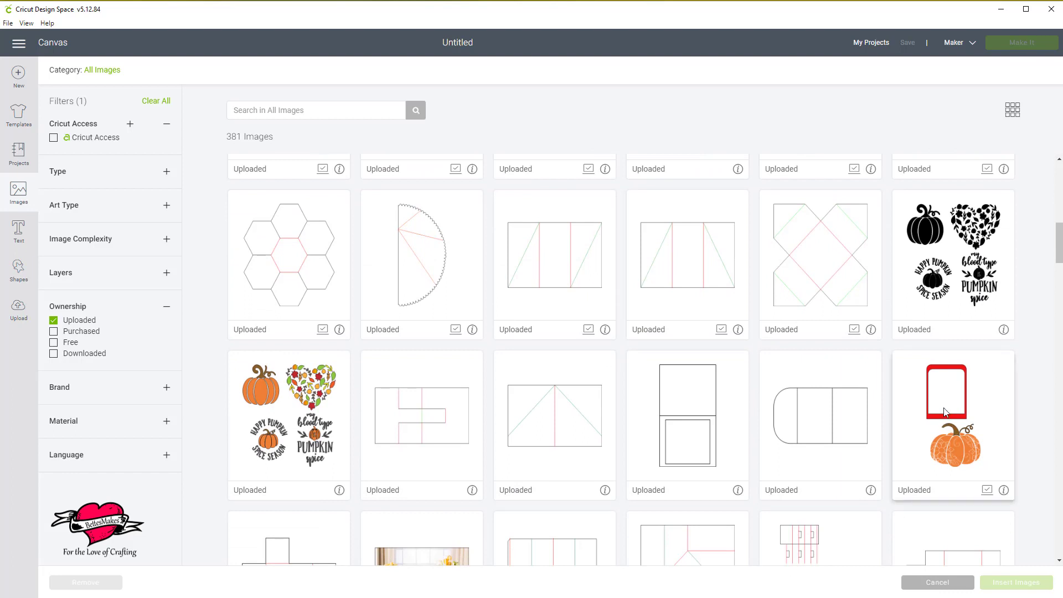
left_click(946, 402)
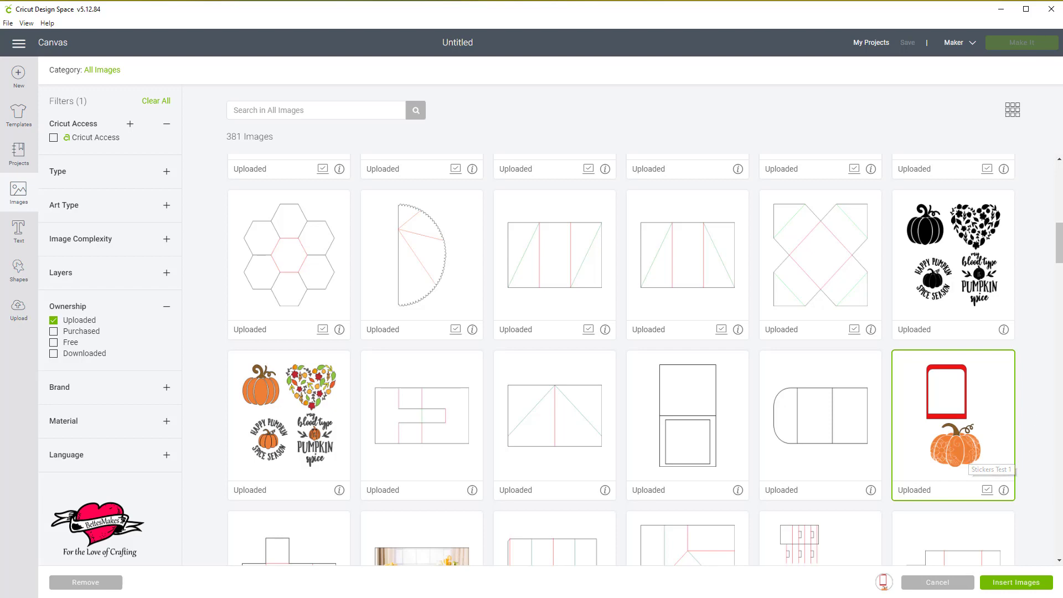
left_click(1013, 586)
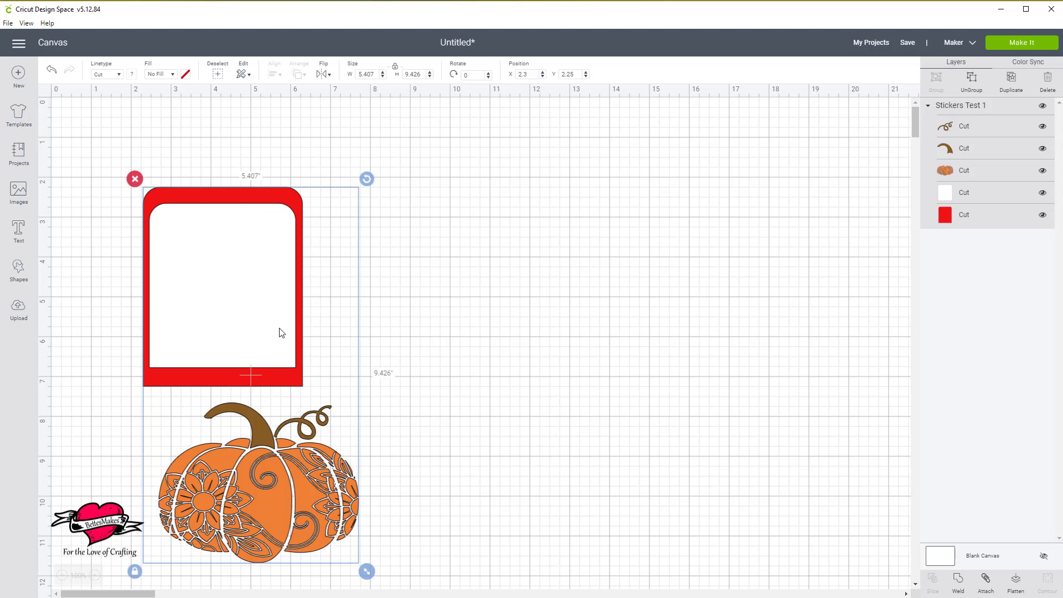
Ungroup the Stickers Test 1 design and move all the pumpkin pieces together to an empty area well to the right of the frame.
left_click_drag(281, 332, 278, 265)
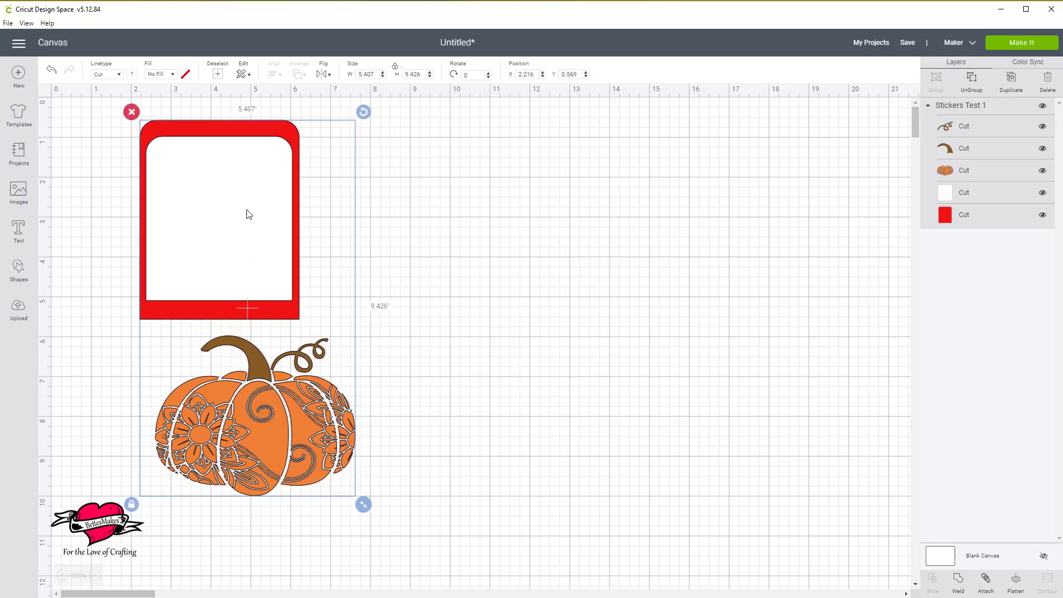
left_click(973, 82)
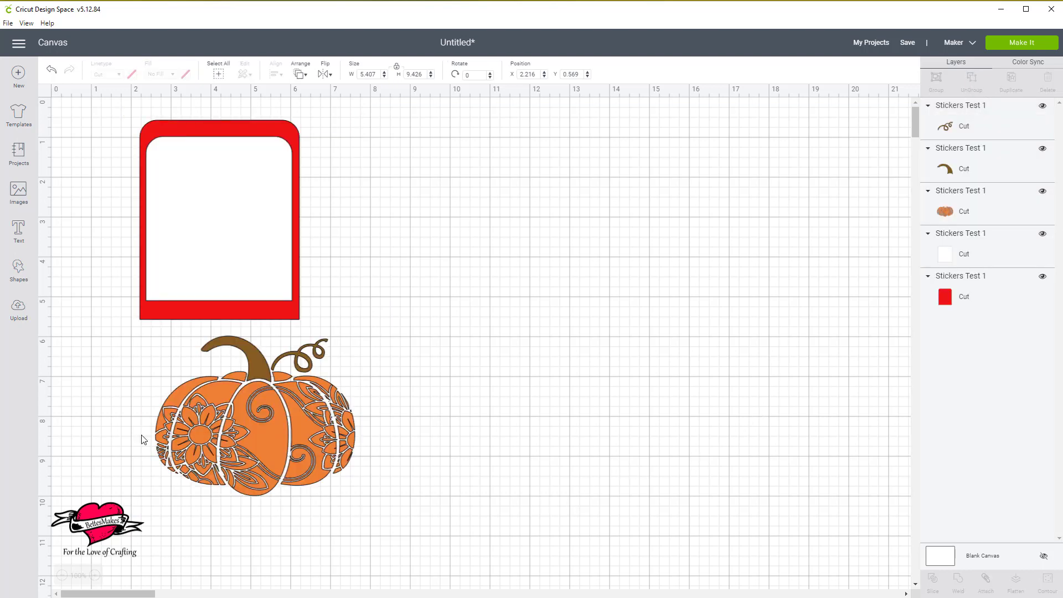
left_click_drag(112, 339, 392, 504)
left_click_drag(297, 448, 725, 270)
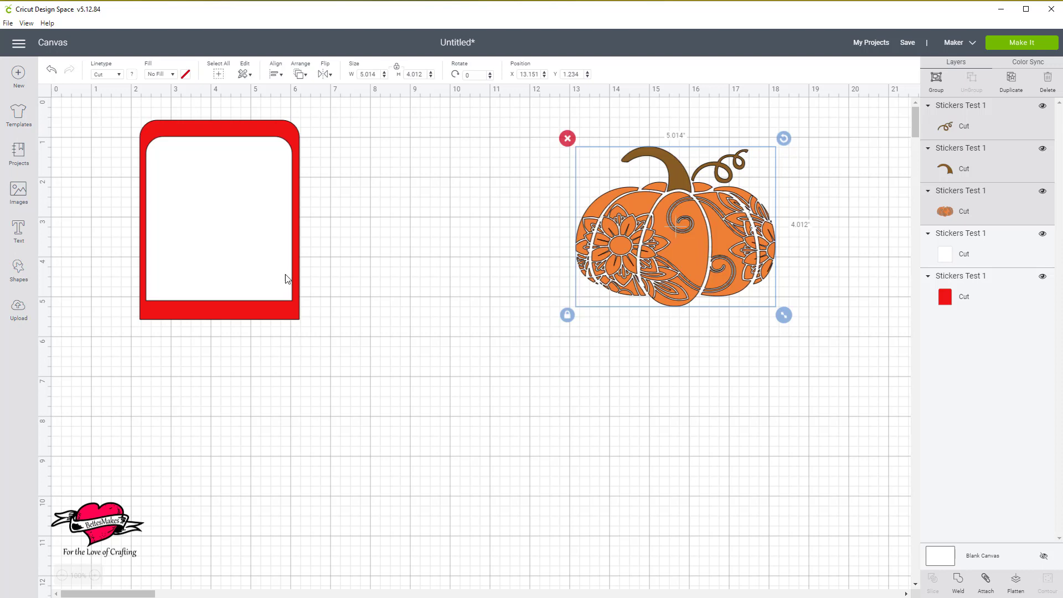
Recolor the red frame shape behind the white panel to light yellow.
left_click(289, 318)
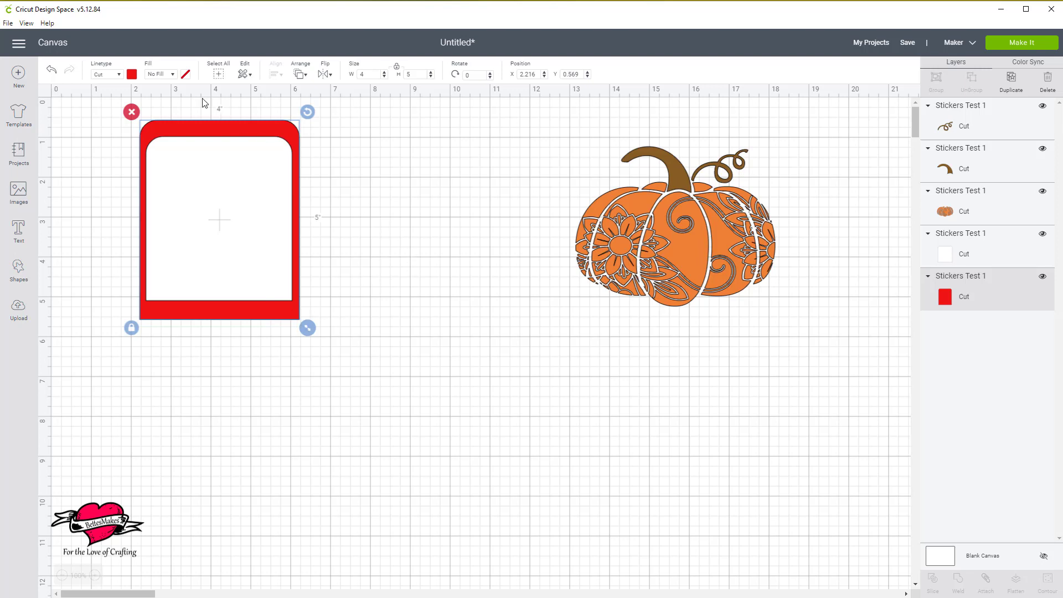
left_click(132, 75)
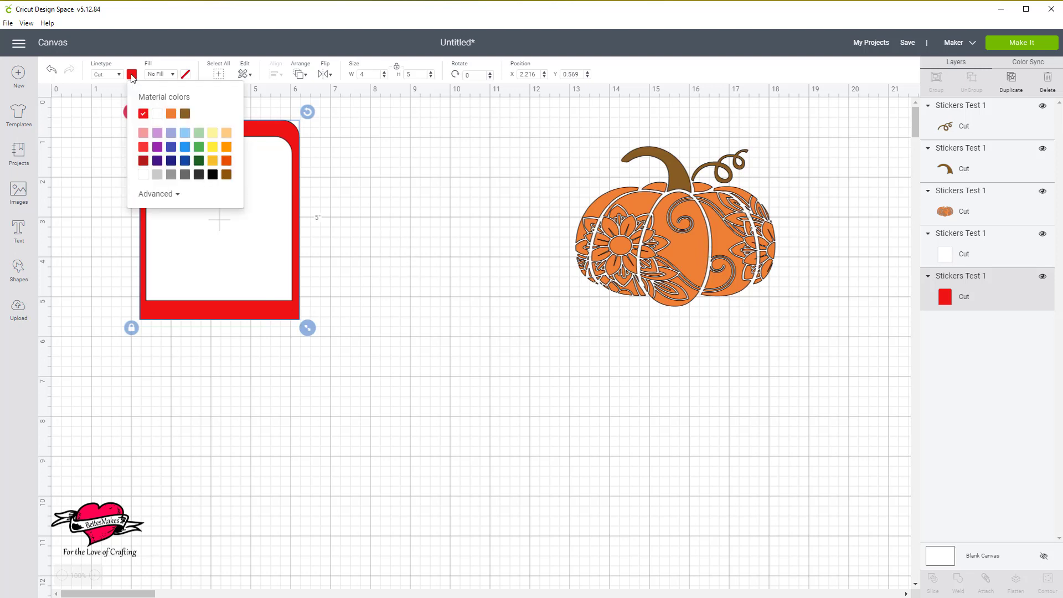
left_click(213, 136)
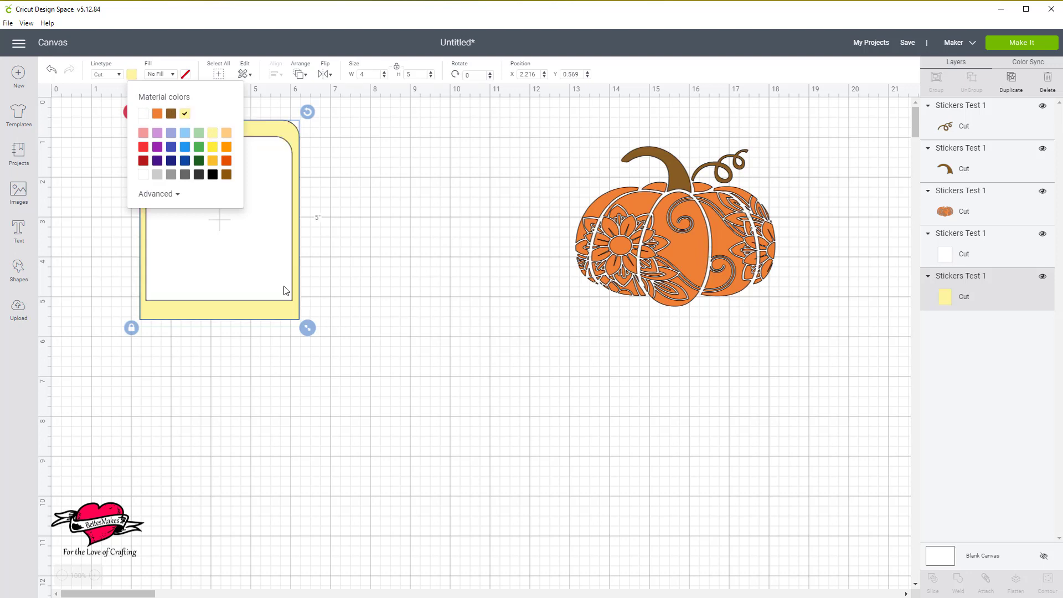
left_click(253, 271)
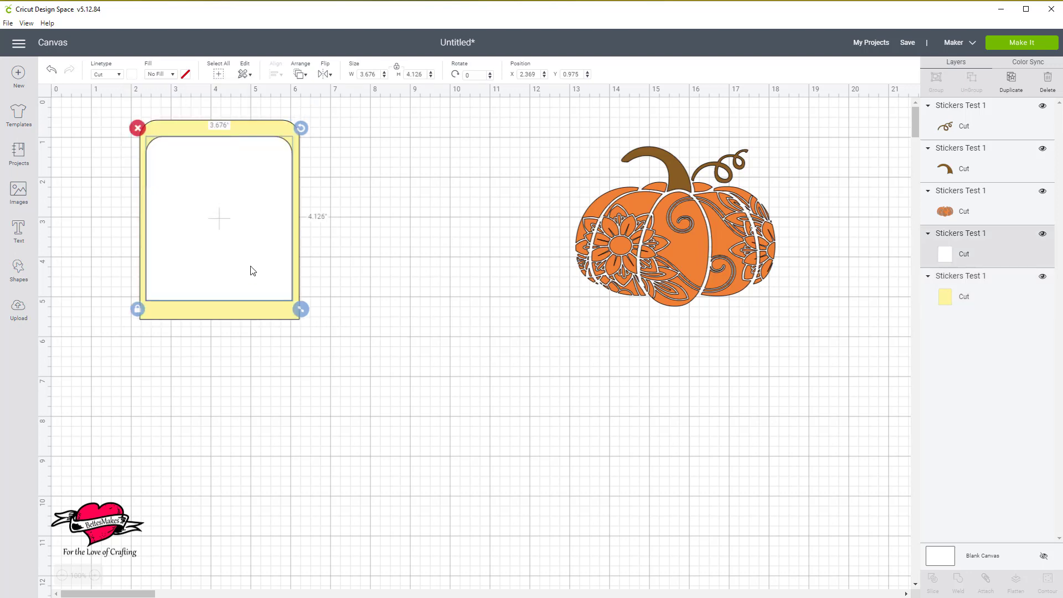
left_click(646, 232)
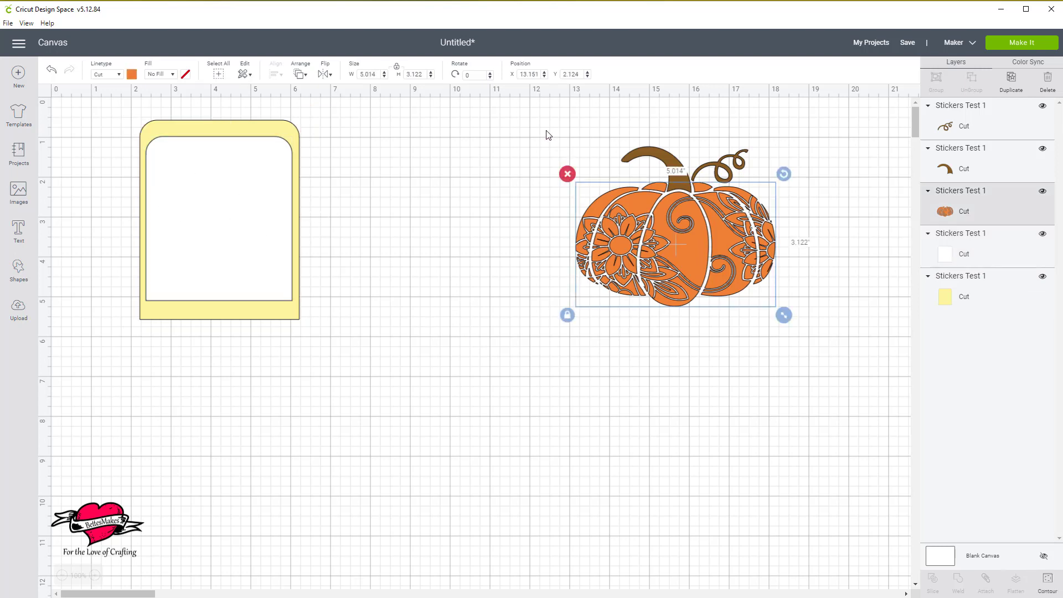
left_click_drag(543, 131, 793, 315)
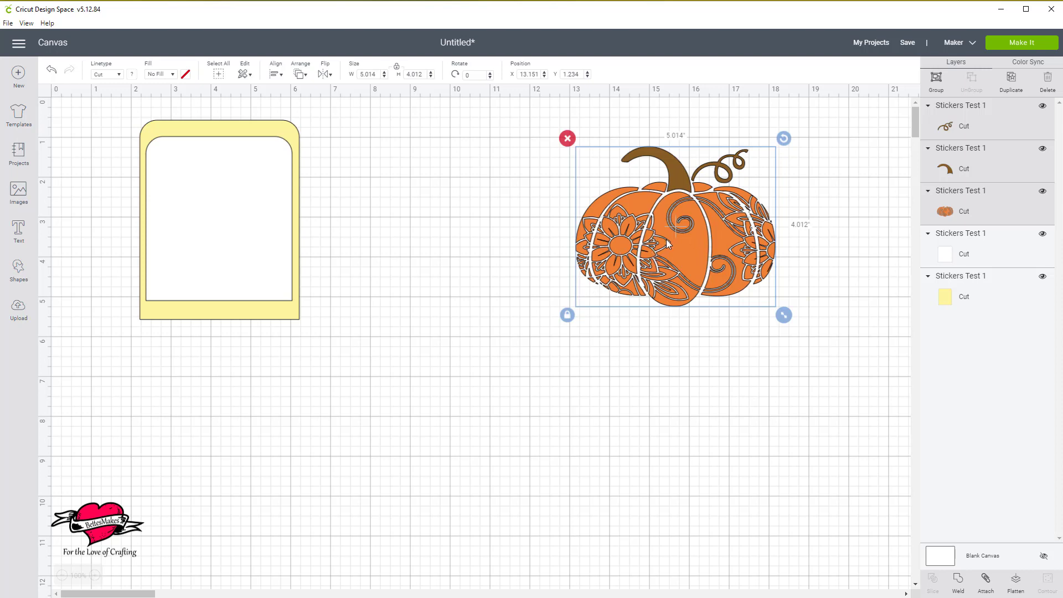
left_click(644, 352)
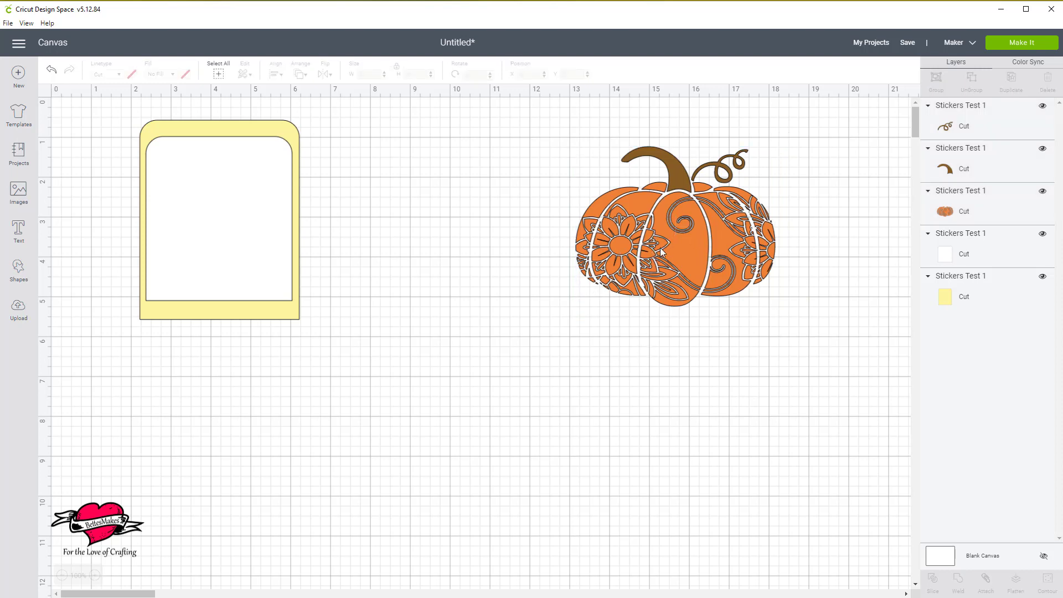
Find the "Fall 01" printable image with pumpkins and autumn leaves among all uploaded images and insert it onto the canvas.
left_click(18, 311)
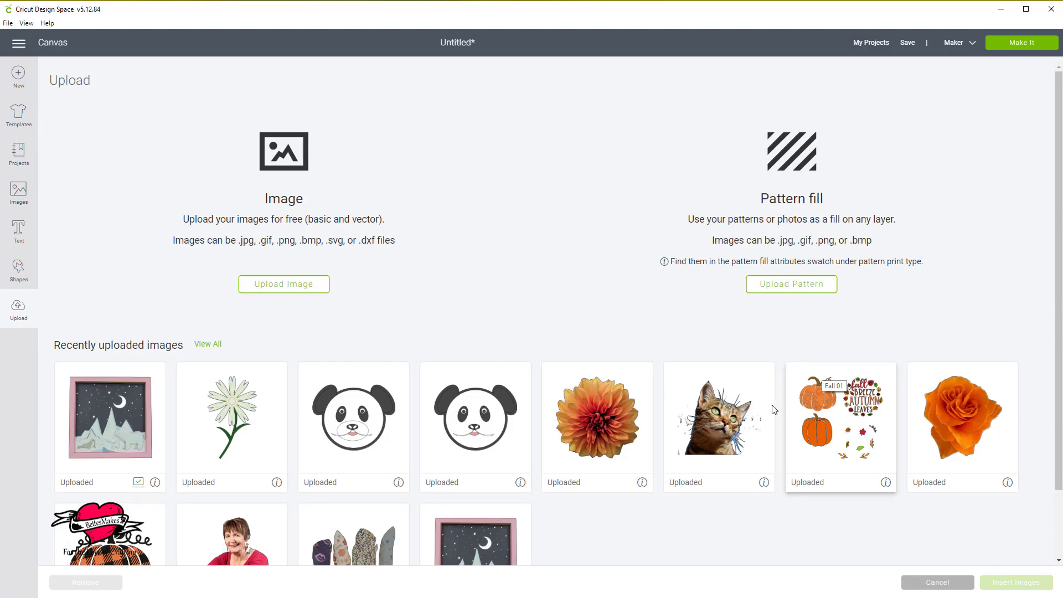
scroll(770, 408, "down", 2)
scroll(764, 408, "down", 1)
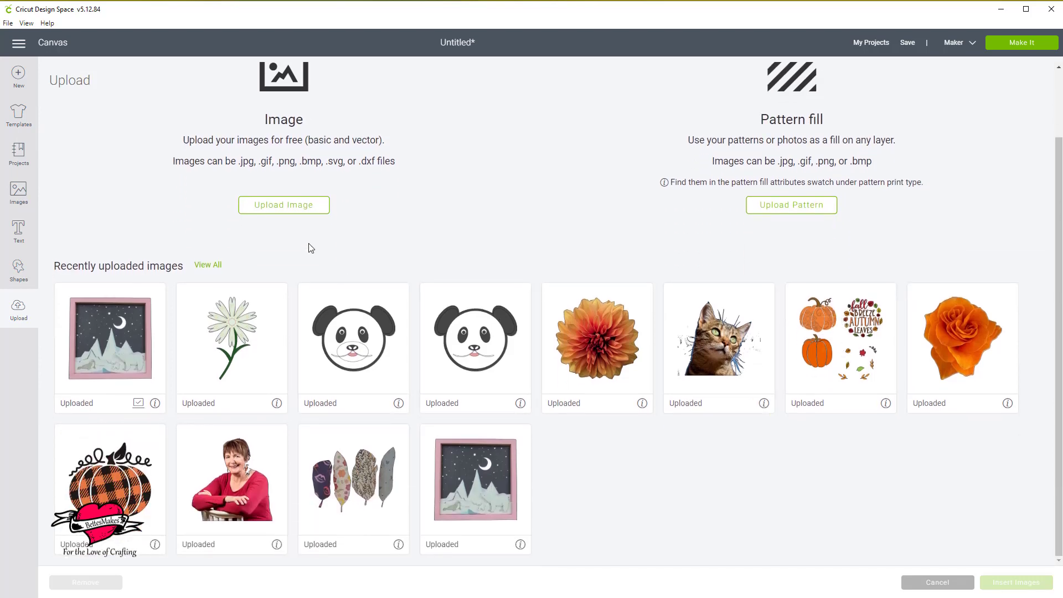
left_click(210, 266)
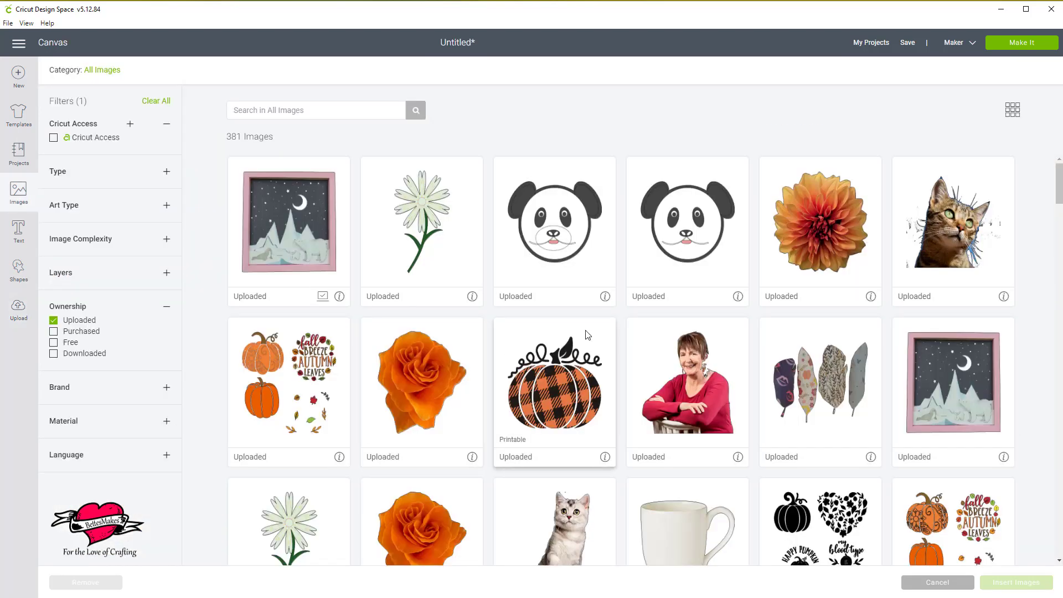
scroll(596, 332, "down", 2)
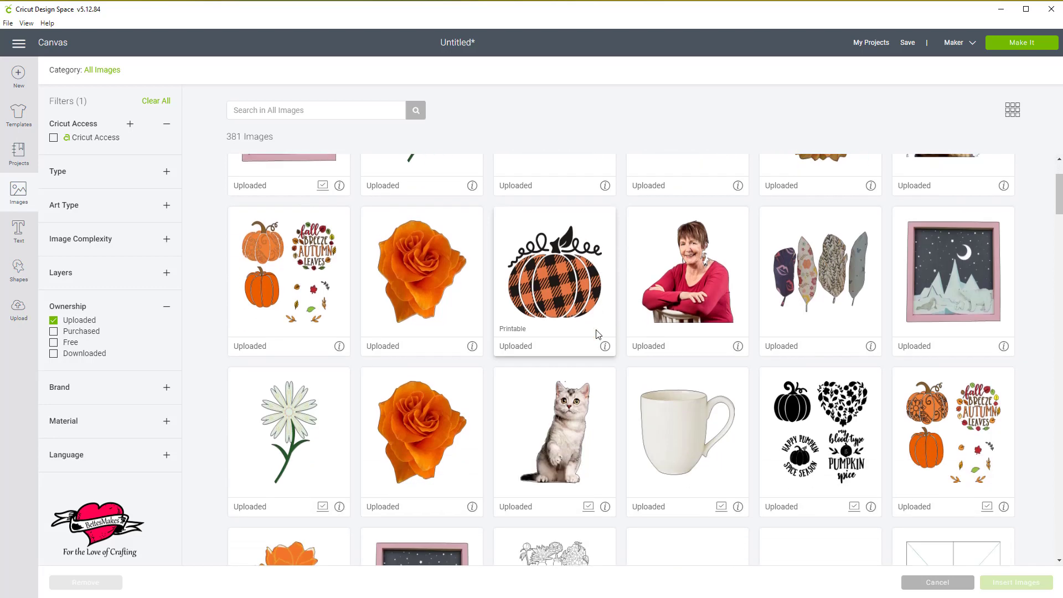
scroll(596, 332, "down", 6)
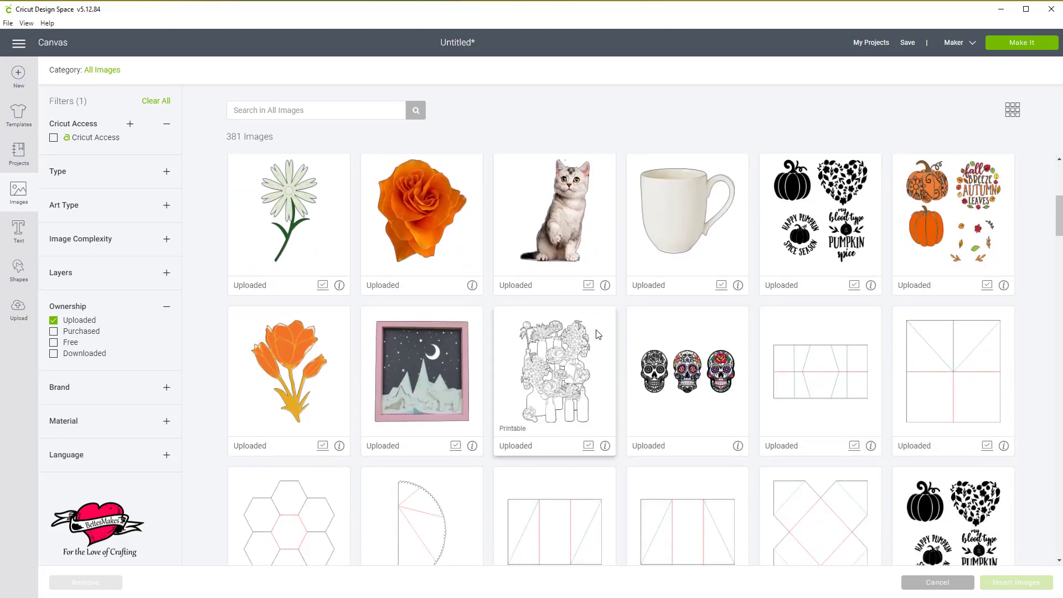
scroll(598, 334, "down", 2)
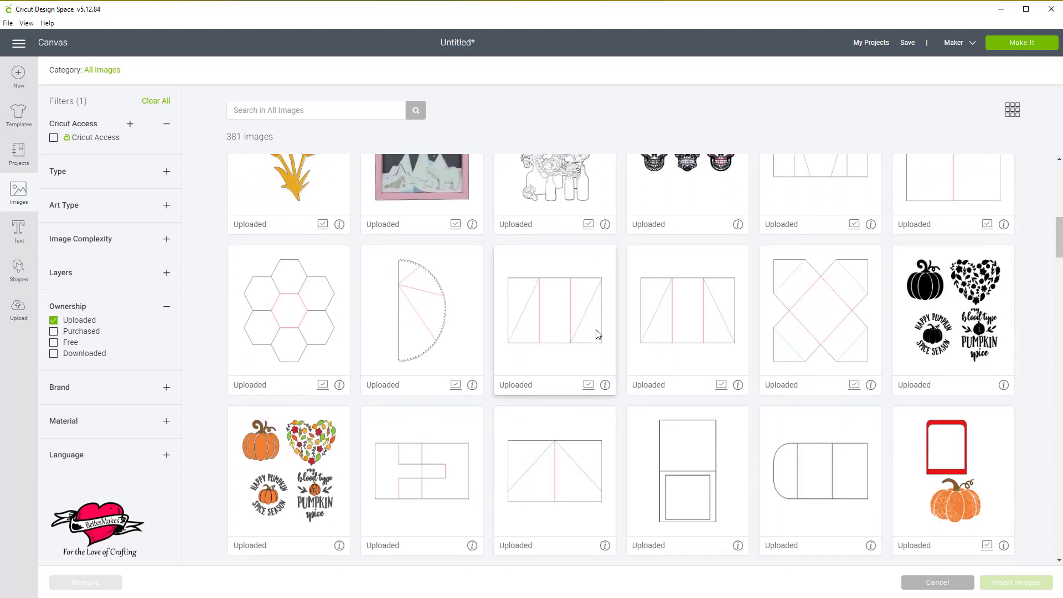
scroll(597, 334, "down", 4)
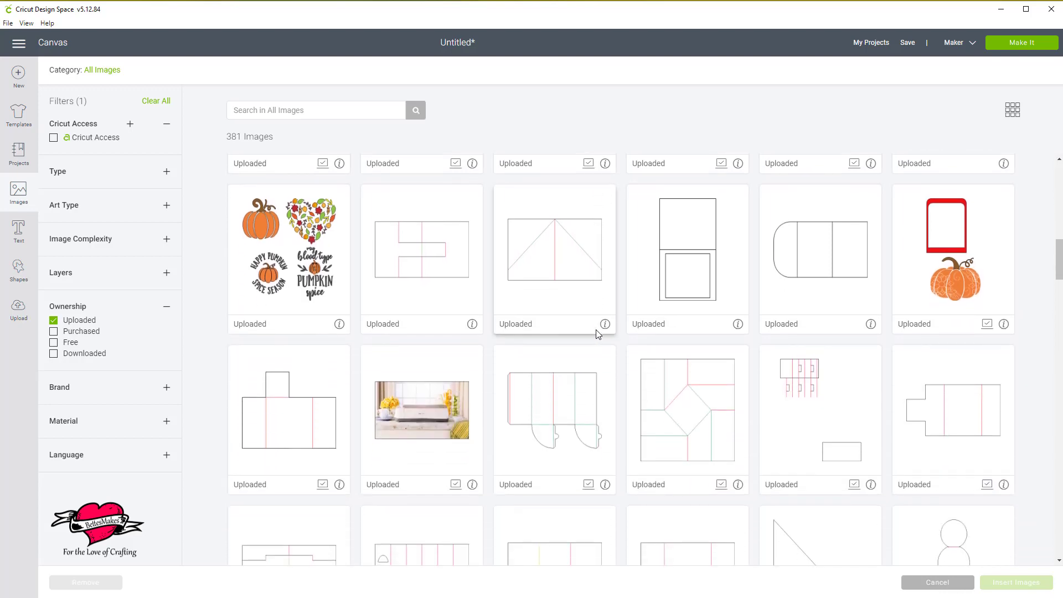
scroll(598, 334, "down", 5)
scroll(598, 334, "up", 11)
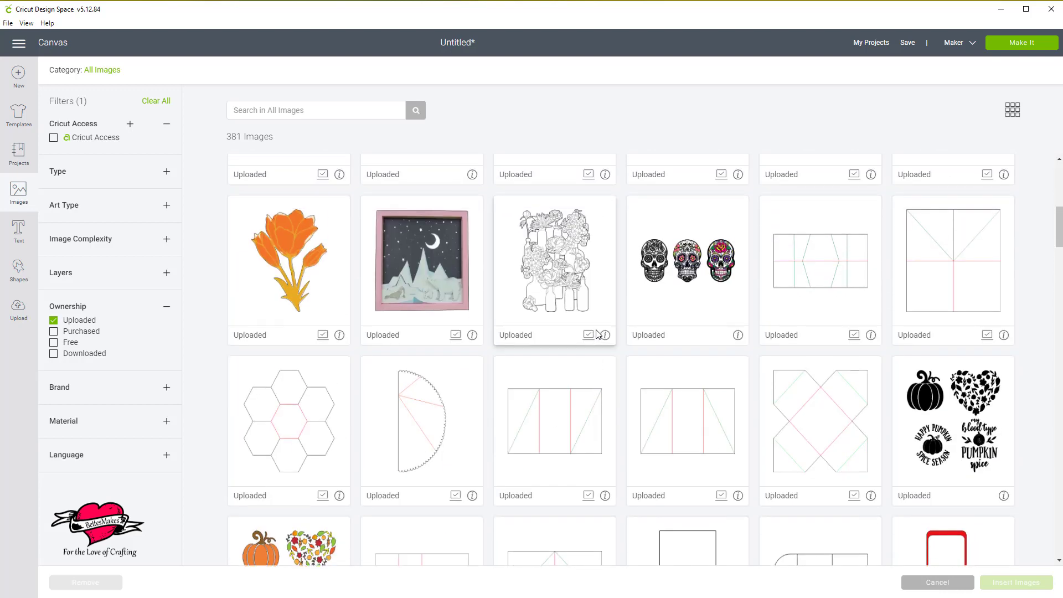
scroll(597, 334, "up", 2)
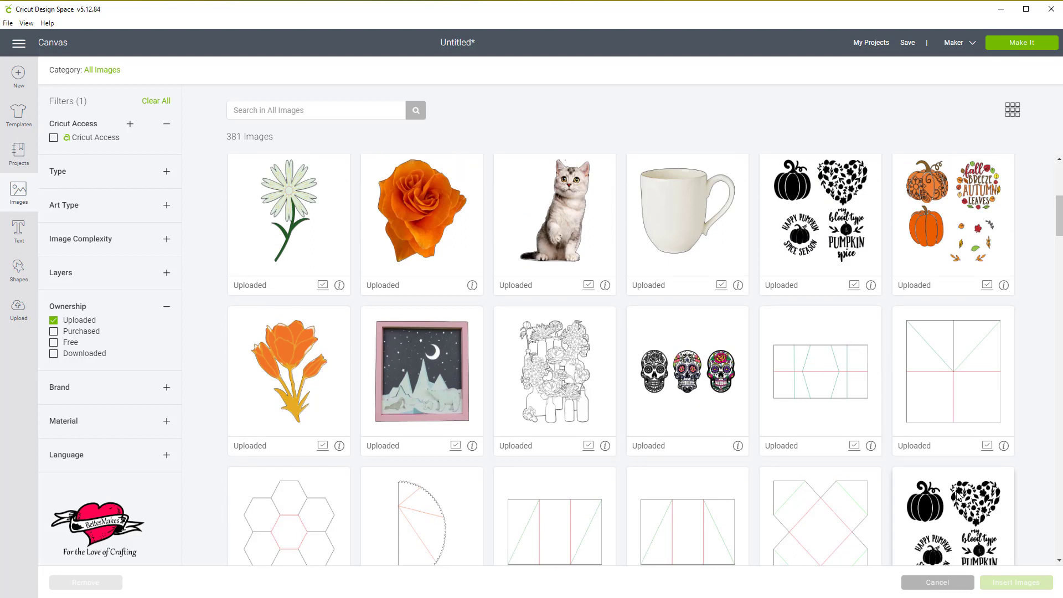
left_click(929, 235)
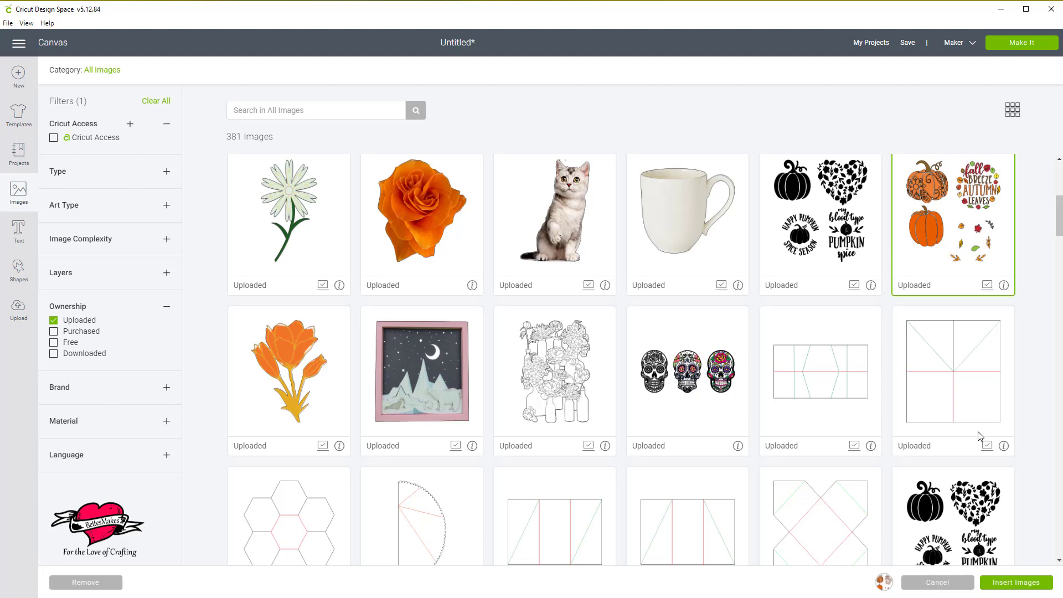
left_click(1000, 588)
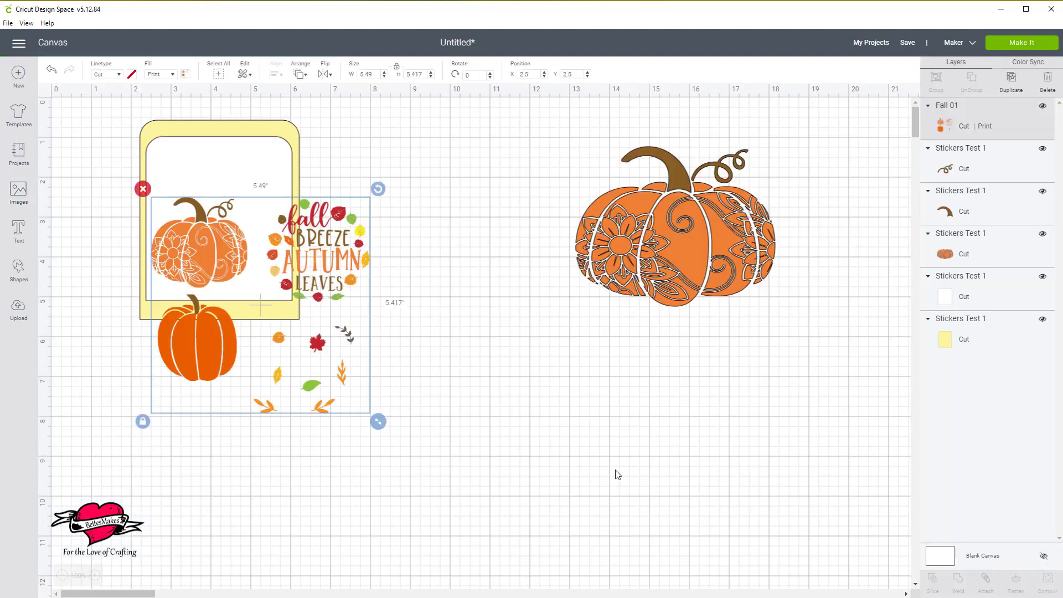
Move the Fall 01 image off the yellow frame to the empty area below, at about X 8, Y 5.7.
left_click_drag(337, 375, 539, 491)
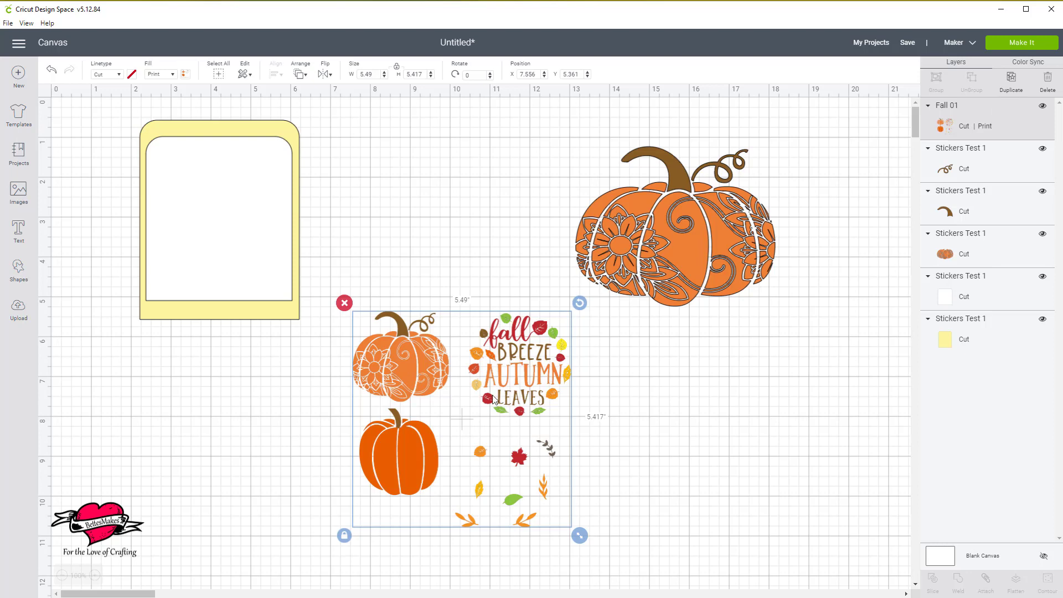
left_click_drag(498, 374, 517, 390)
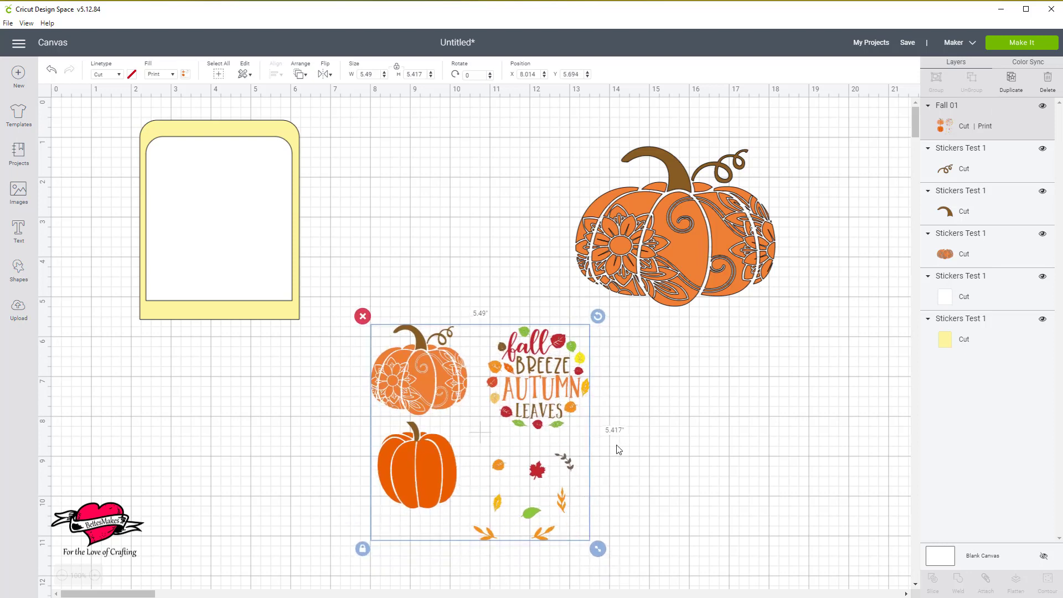
left_click(639, 445)
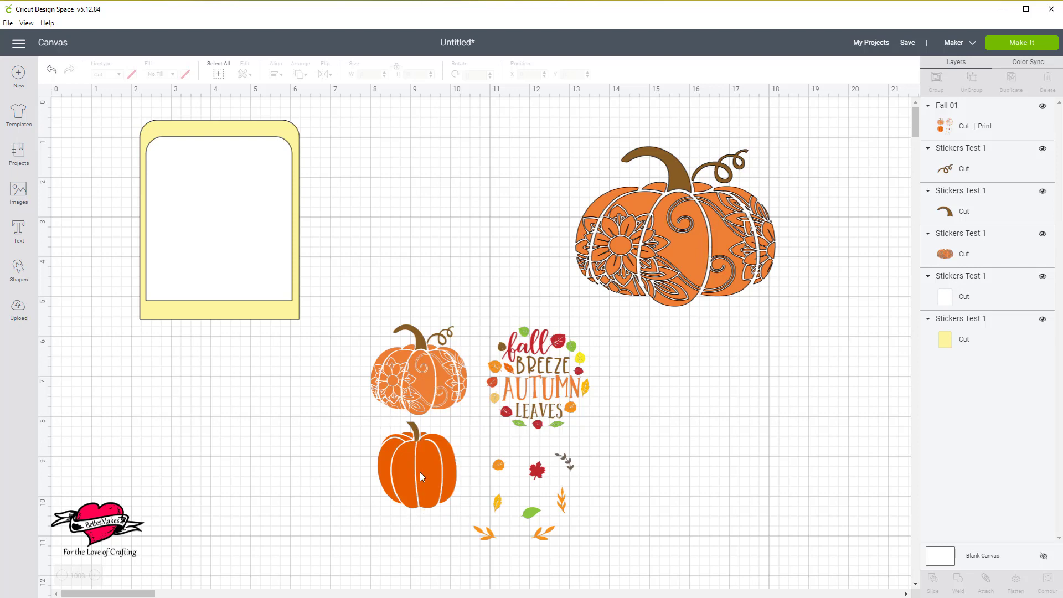
Add a square about 3.1 inches wide and place it so that it covers the plain orange pumpkin in the Fall 01 image.
left_click(20, 269)
left_click(62, 195)
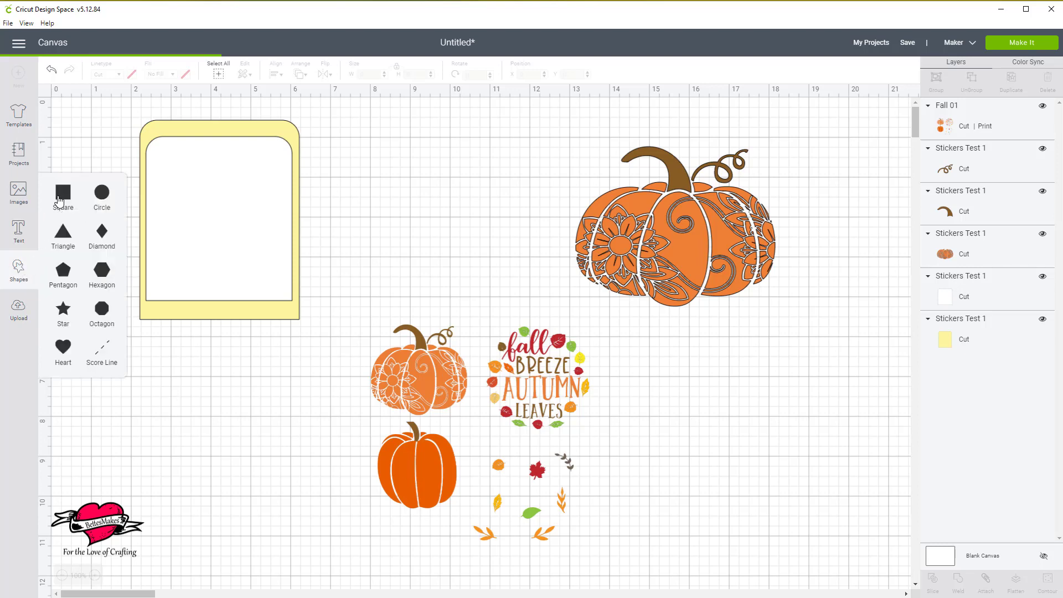
left_click_drag(201, 281, 368, 481)
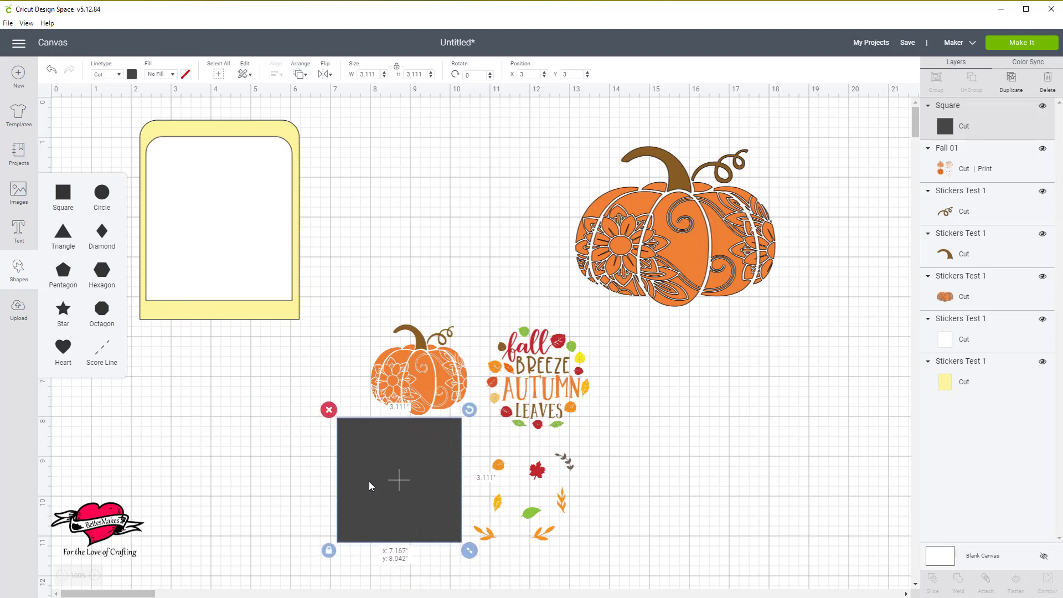
Slice the plain pumpkin out of the Fall 01 image using the square.
left_click(199, 485)
left_click_drag(199, 484, 561, 516)
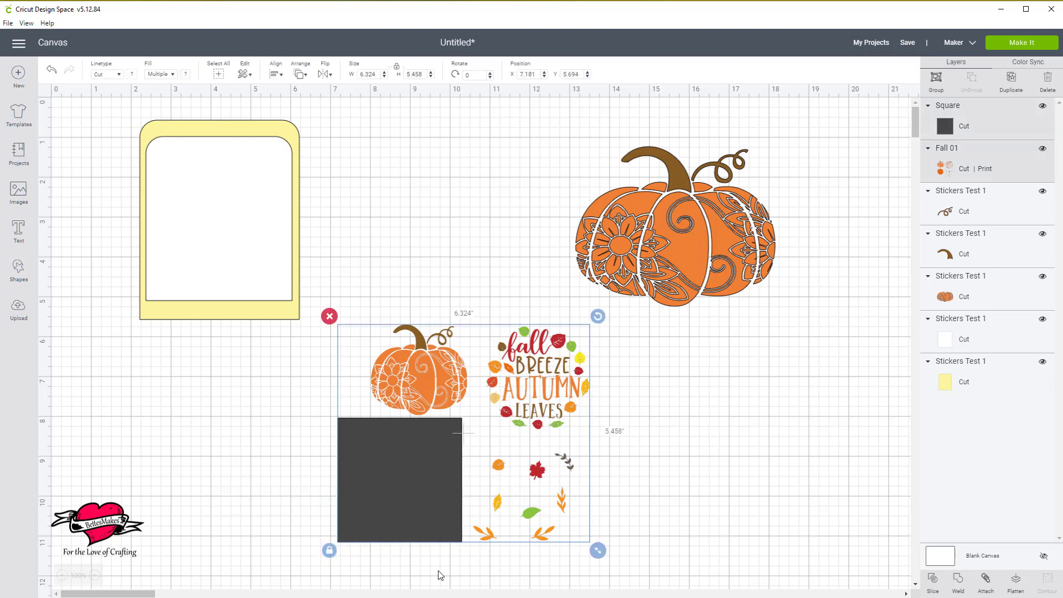
left_click(933, 581)
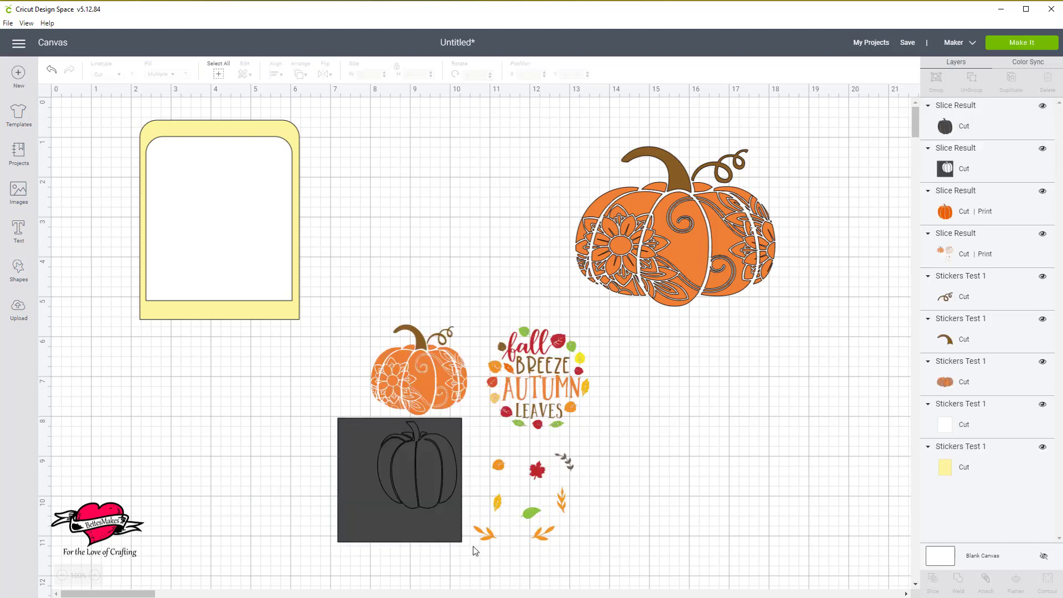
Delete the two dark pieces left from slicing and move the plain orange pumpkin up to about X 8, Y 0.95.
left_click_drag(430, 490, 267, 486)
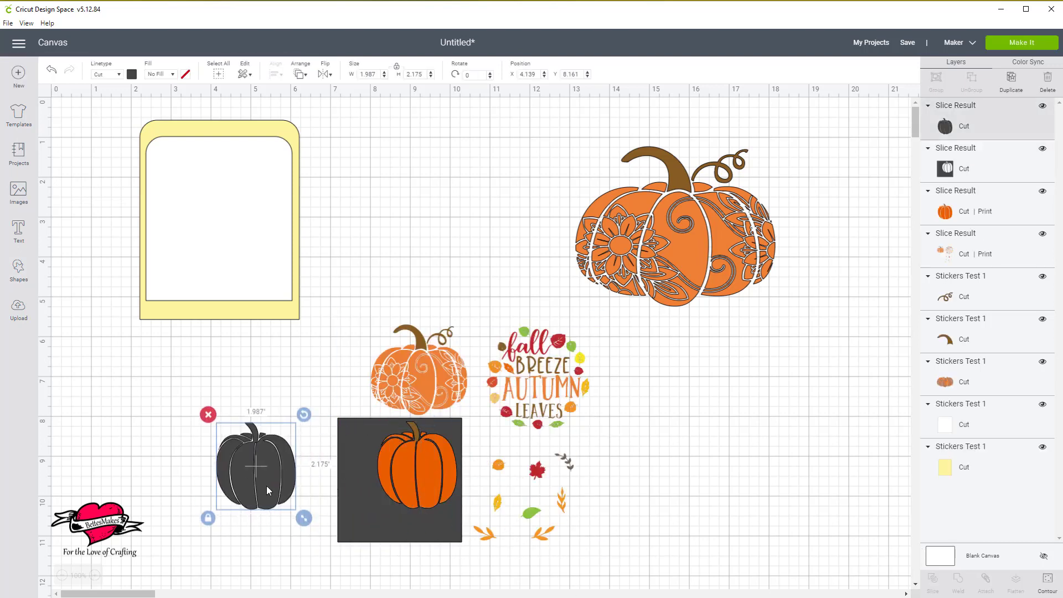
key("Delete")
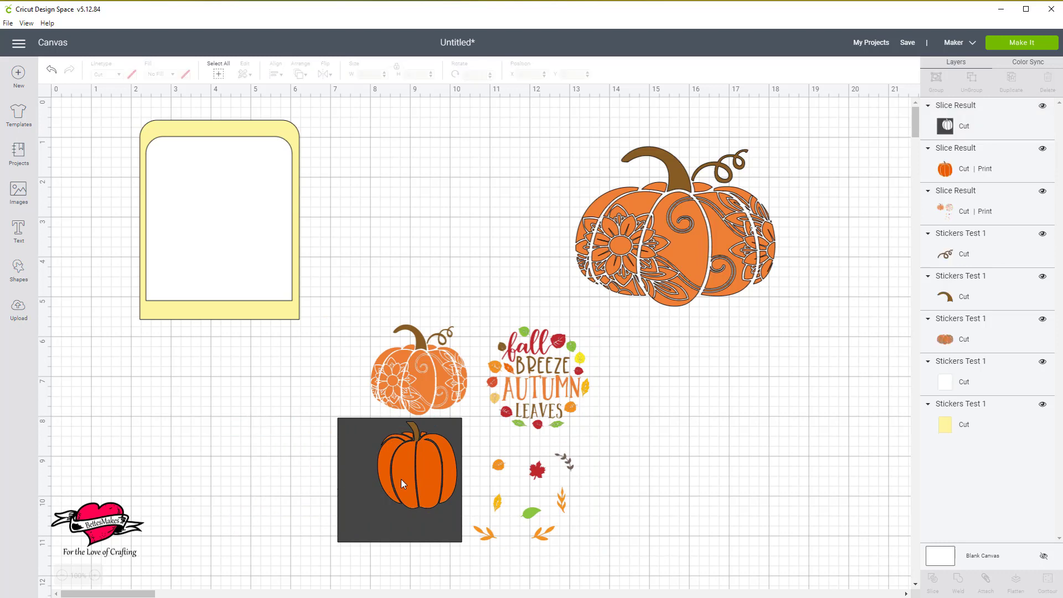
left_click_drag(401, 483, 210, 461)
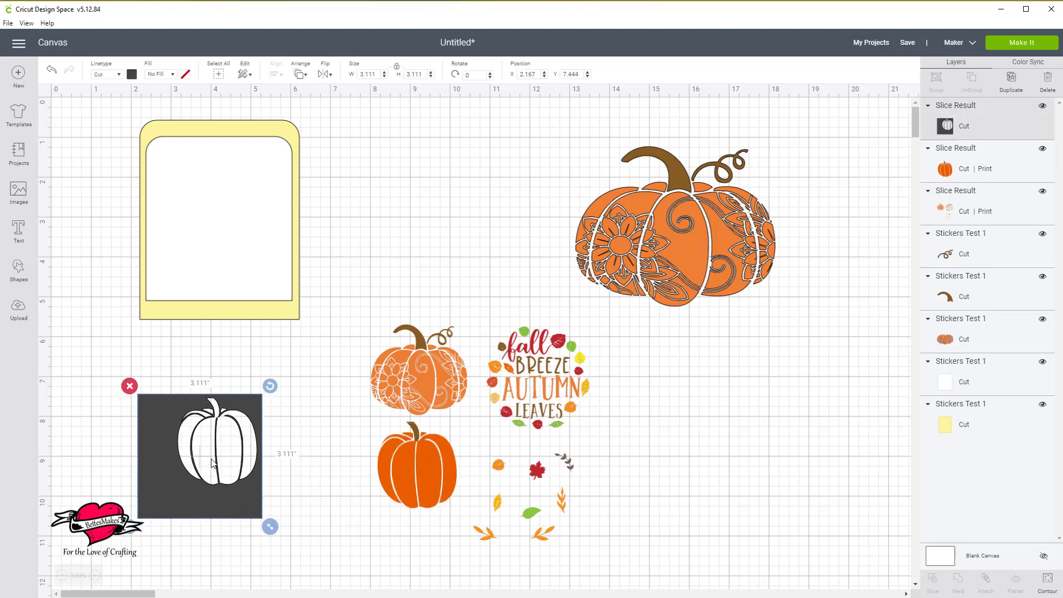
key("Delete")
left_click(424, 488)
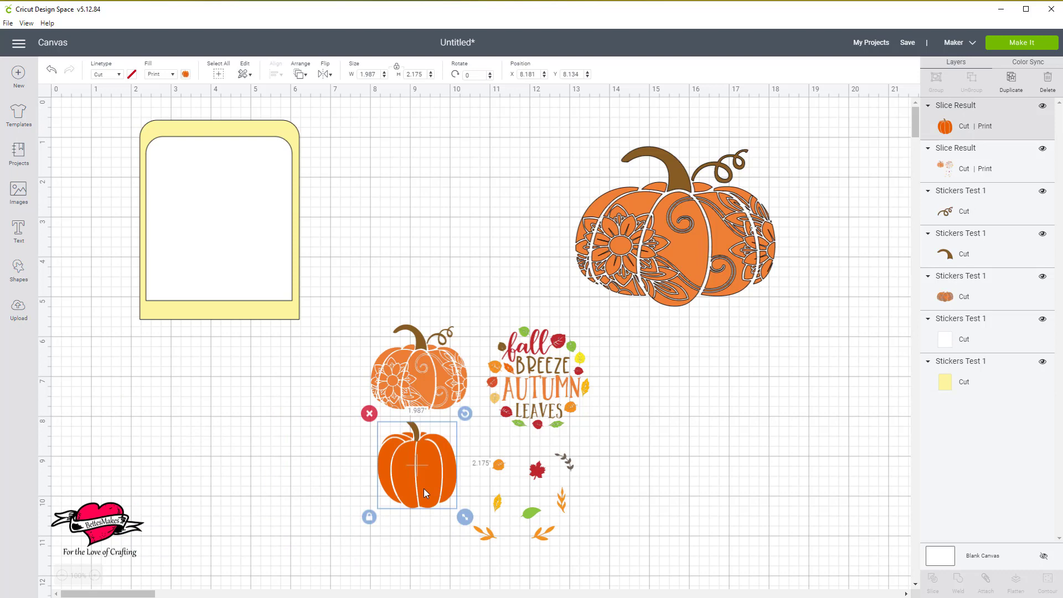
left_click_drag(423, 488, 415, 206)
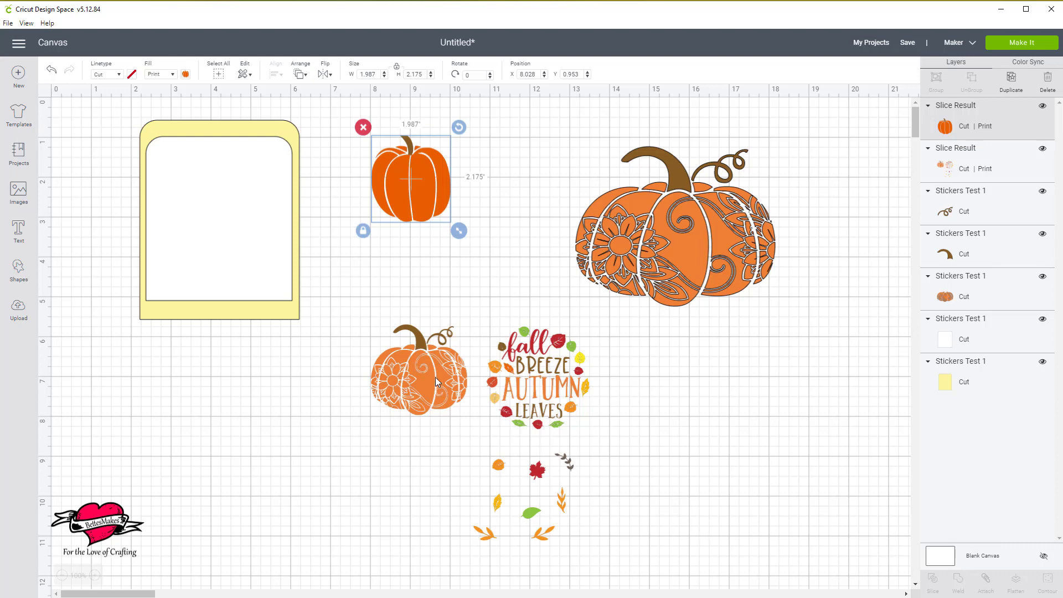
Add a square about 3.1 inches wide over the floral pumpkin in the Fall 01 image and slice the pumpkin out with it.
left_click(20, 271)
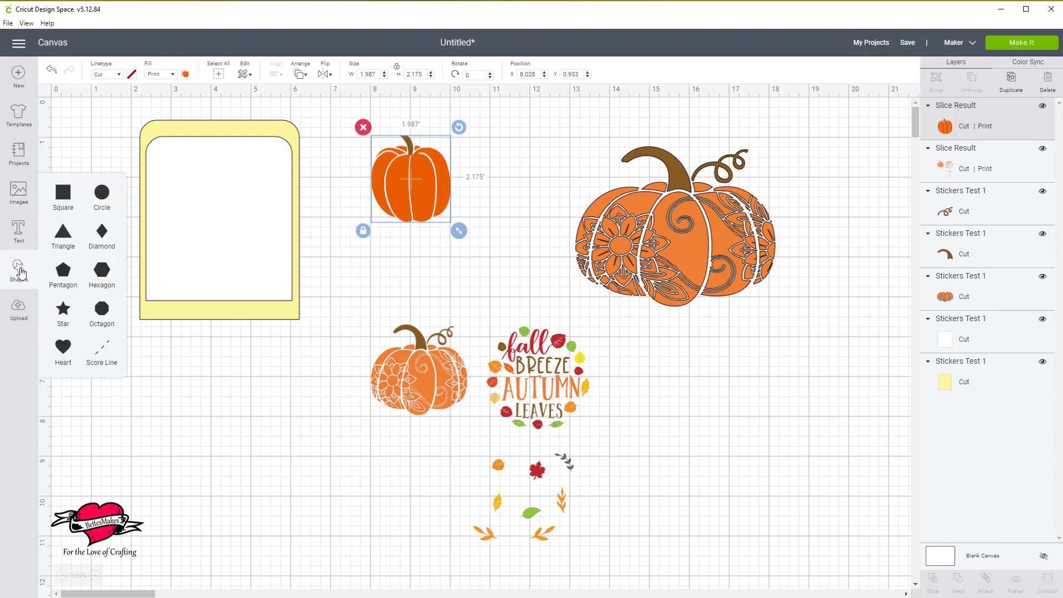
left_click(55, 199)
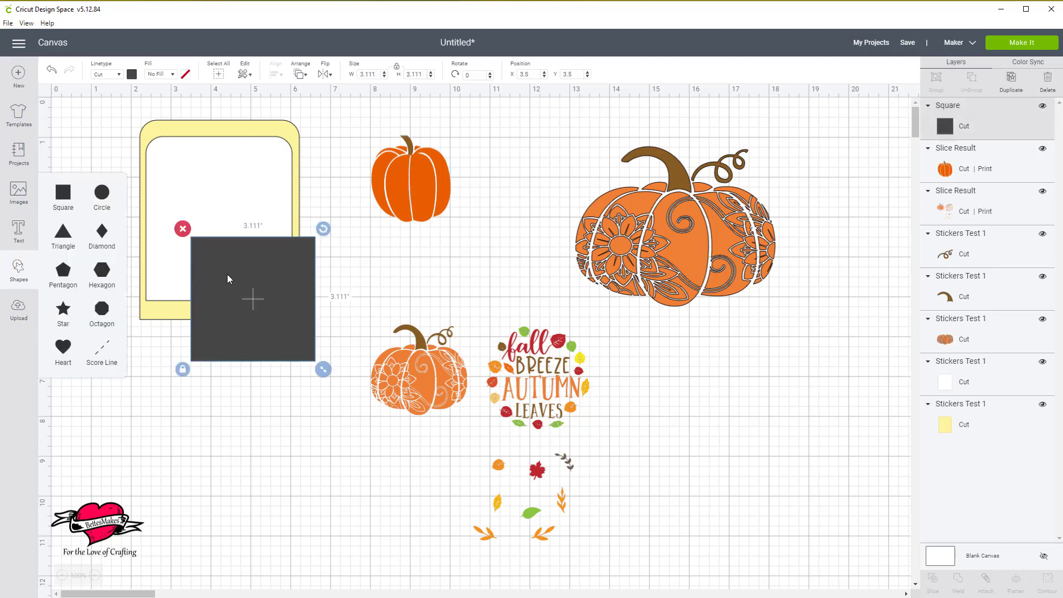
left_click_drag(227, 274, 391, 347)
left_click_drag(226, 395, 545, 418)
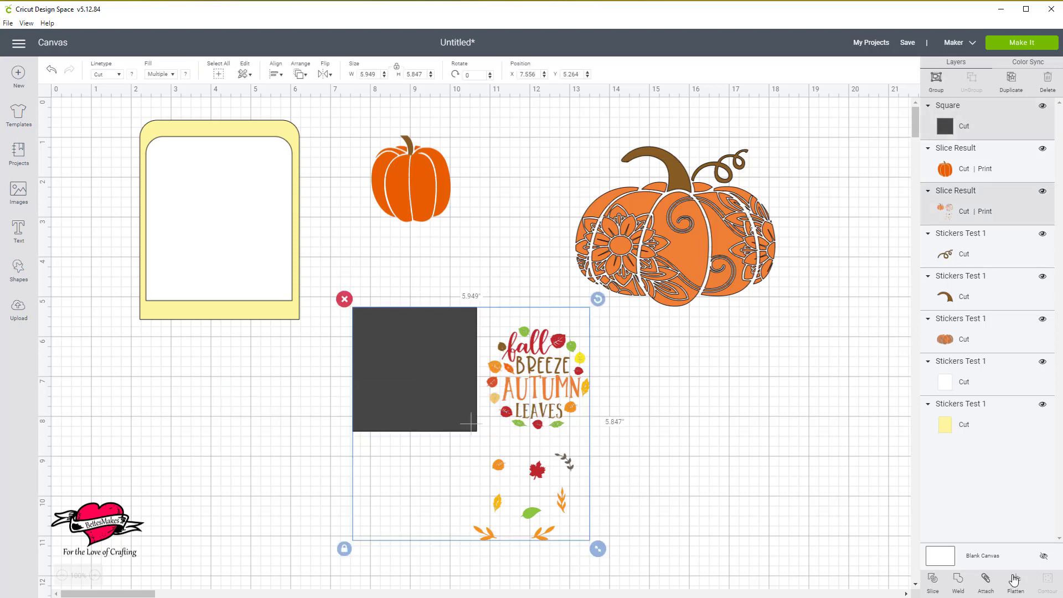
left_click(934, 580)
Delete the dark square and the dark floral pumpkin left over from the slice.
left_click_drag(449, 419, 240, 454)
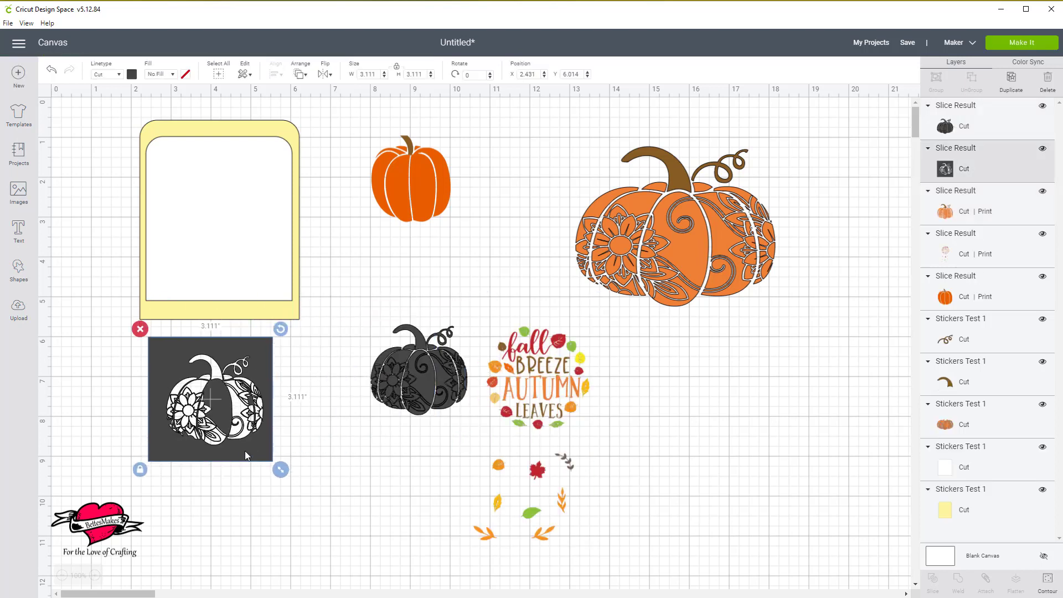
key("Delete")
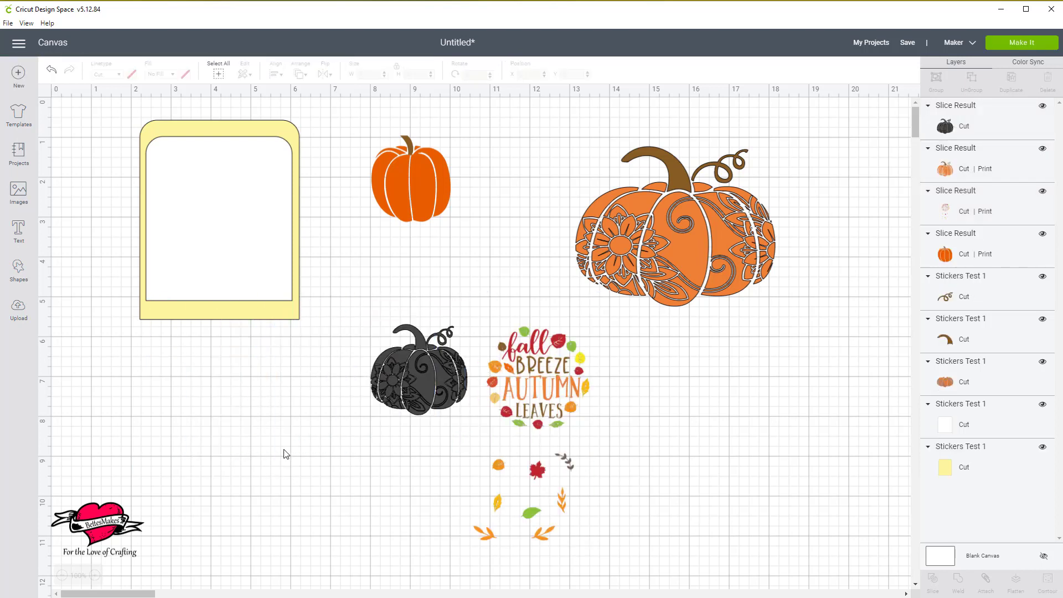
left_click(424, 391)
key("Delete")
Delete the large three-part pumpkin and place the sliced floral pumpkin beside the plain one, at about X 11.6, Y 1.6.
left_click_drag(424, 390, 138, 425)
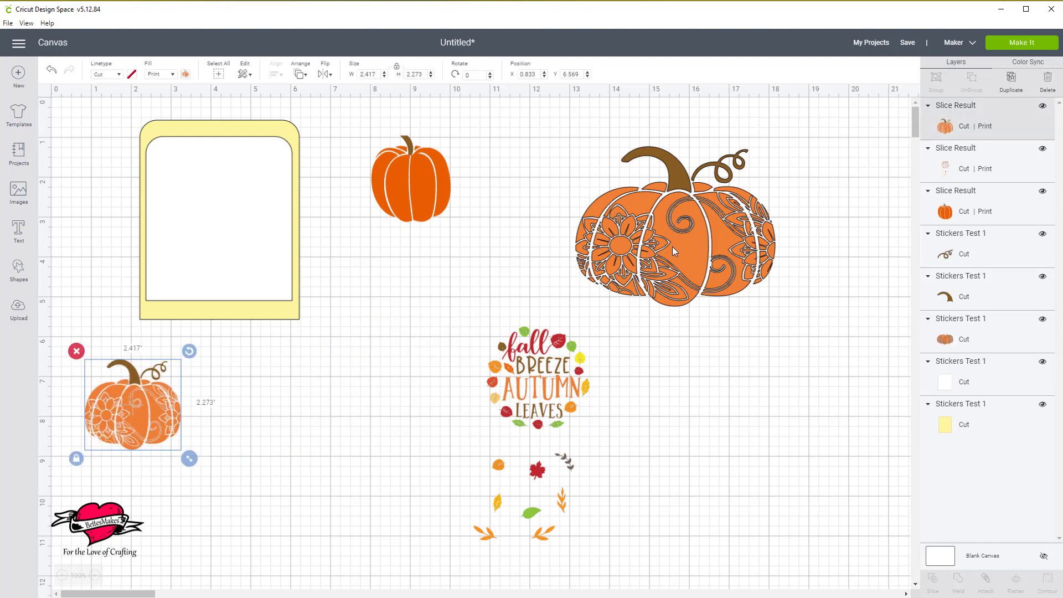
mouse_move(674, 252)
left_mouse_down()
mouse_move(736, 240)
mouse_move(710, 273)
mouse_move(676, 251)
left_mouse_up()
left_click(558, 127)
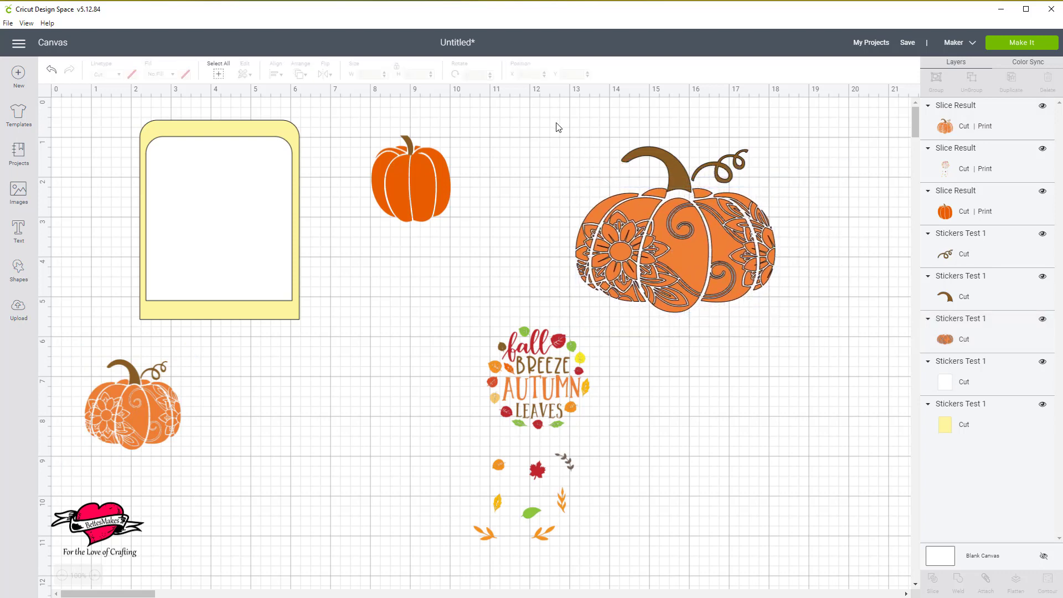
left_click_drag(558, 127, 787, 297)
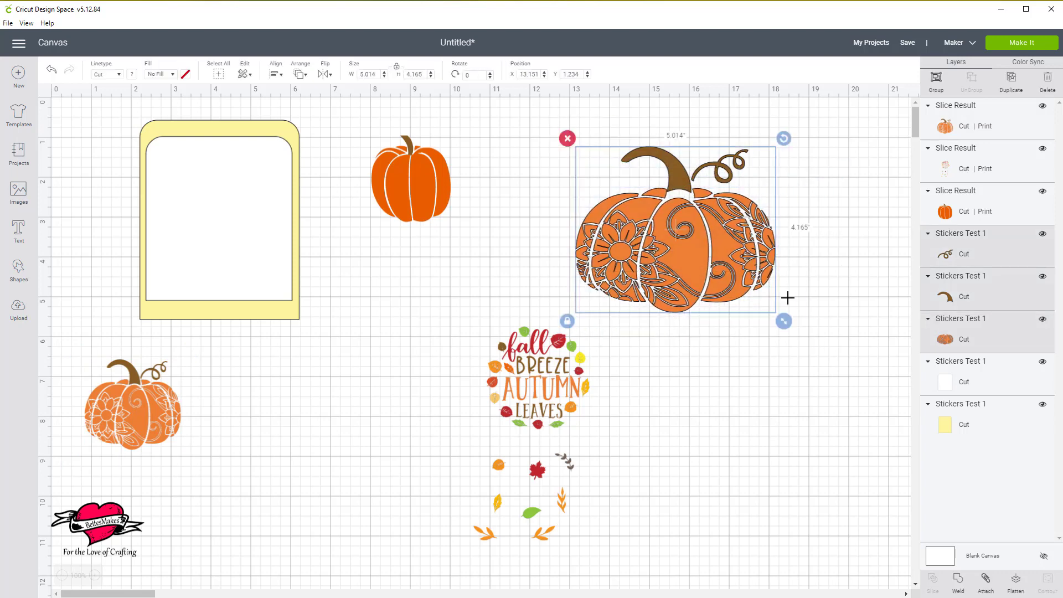
key("Delete")
left_click_drag(122, 425, 553, 225)
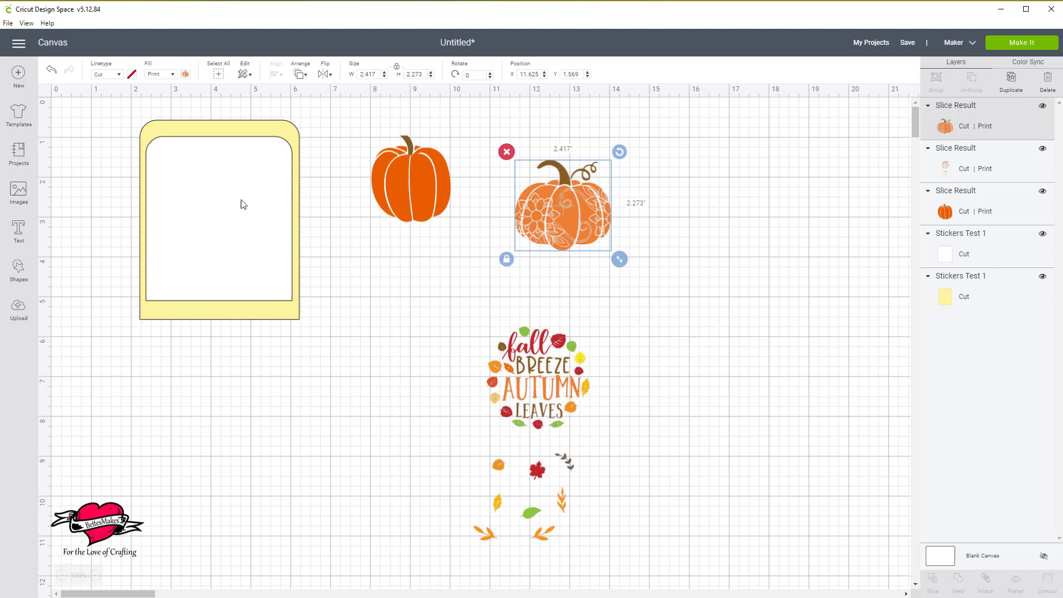
left_click(247, 317)
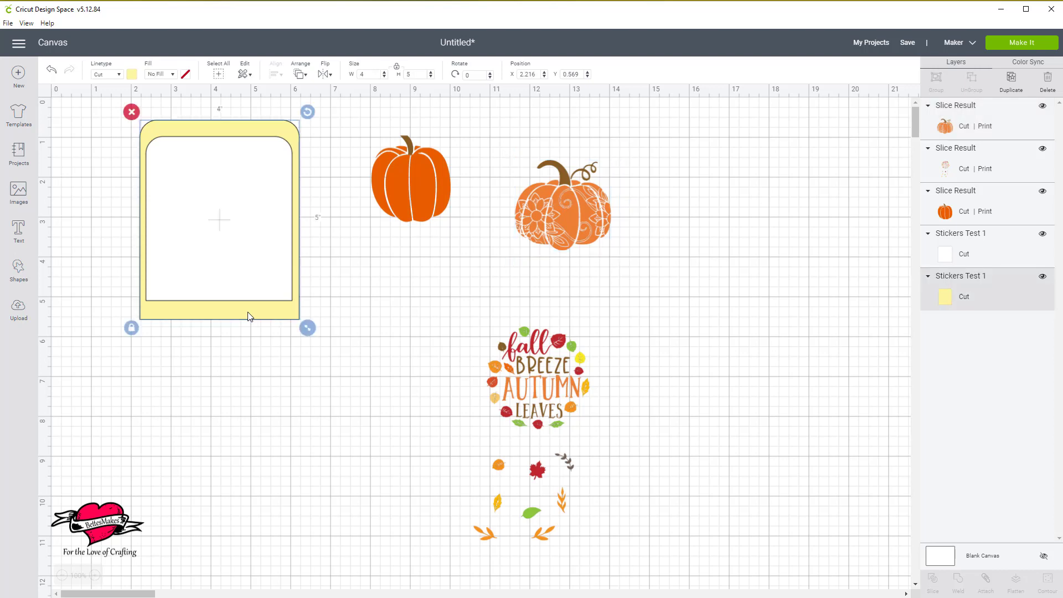
left_click(293, 444)
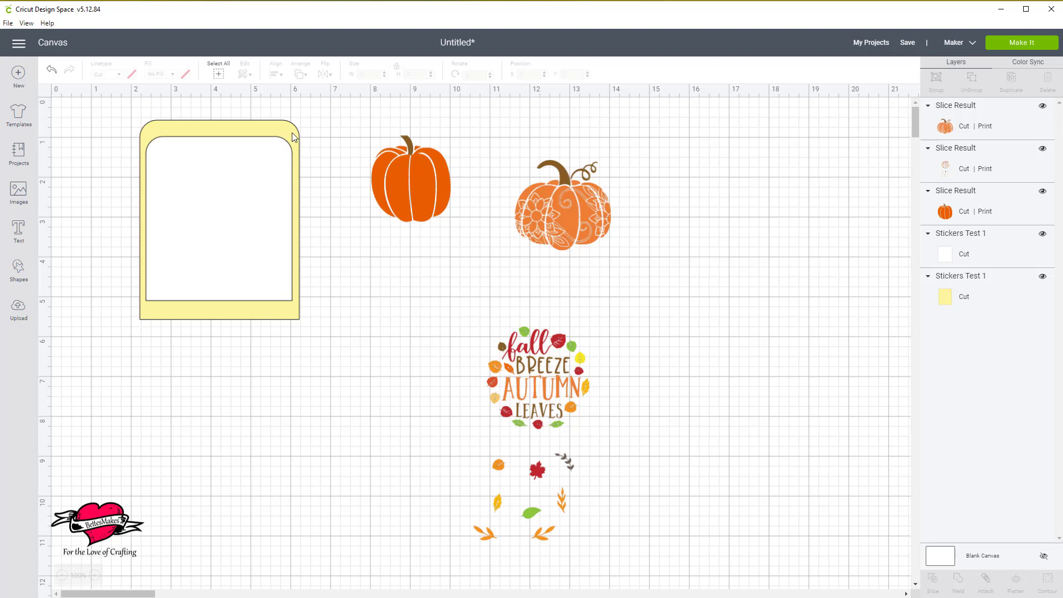
Move both pumpkins and the remaining autumn leaves image well away from the yellow frame, to about X 18.
left_click_drag(413, 192, 845, 179)
left_click_drag(538, 231, 802, 267)
left_click_drag(427, 291, 581, 562)
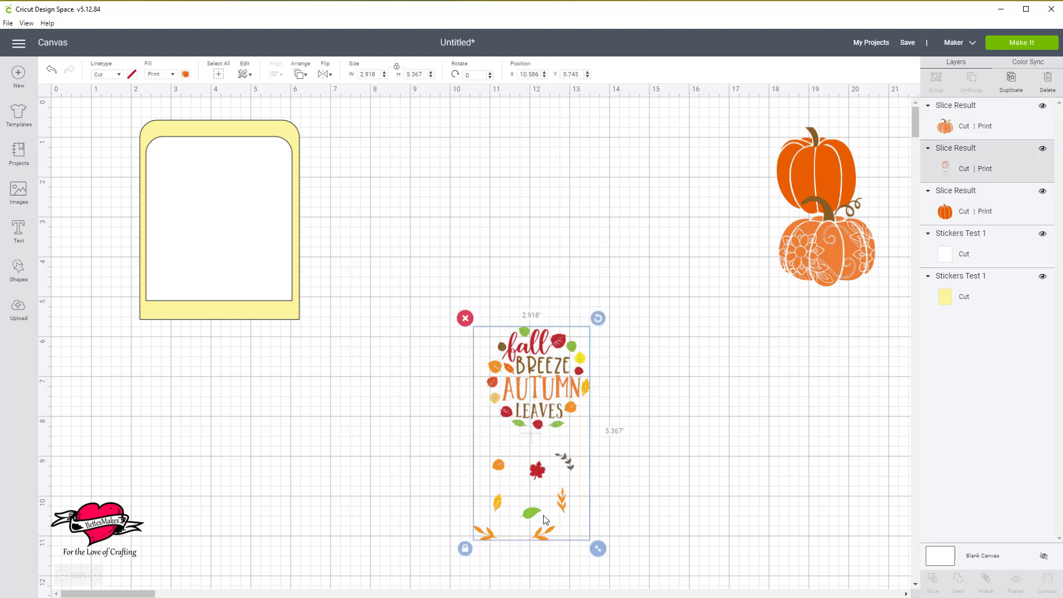
left_click_drag(648, 518, 919, 531)
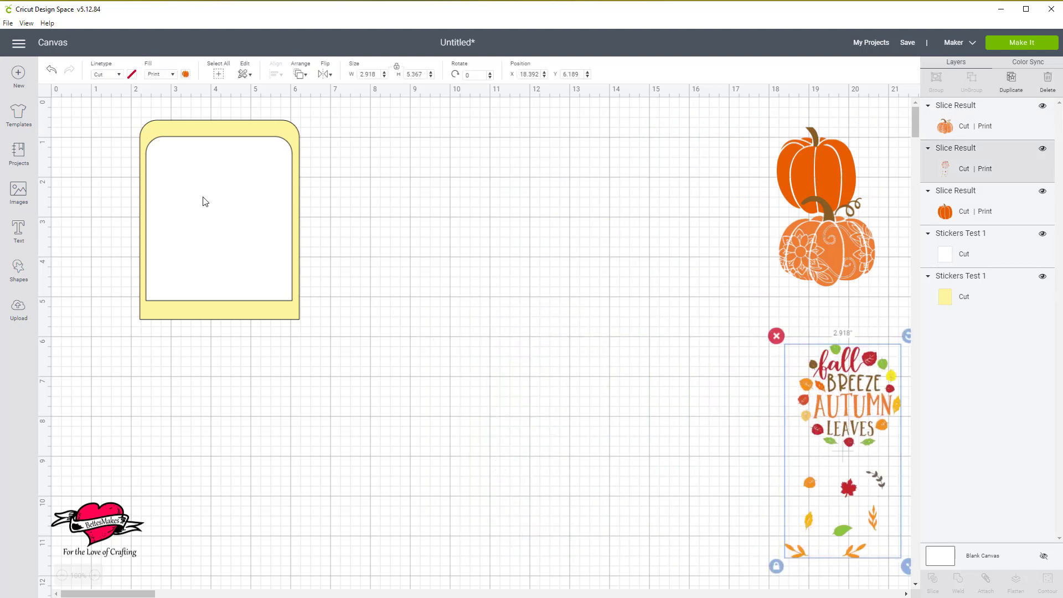
Duplicate the yellow frame shape four times and reorder the original's layer to sit directly beneath its copies.
left_click(285, 130)
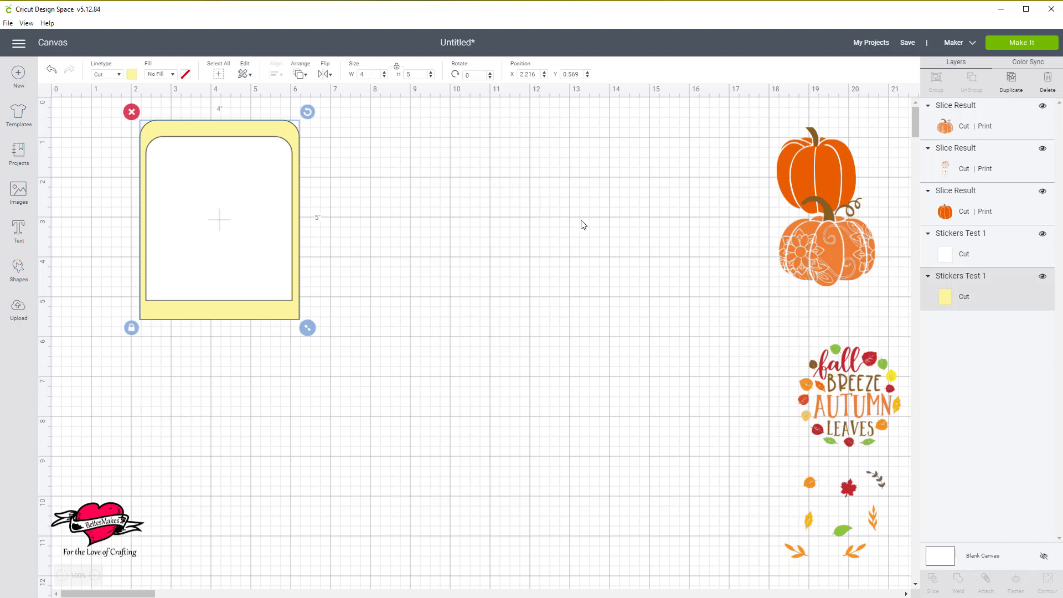
left_click(1012, 85)
left_click(1011, 84)
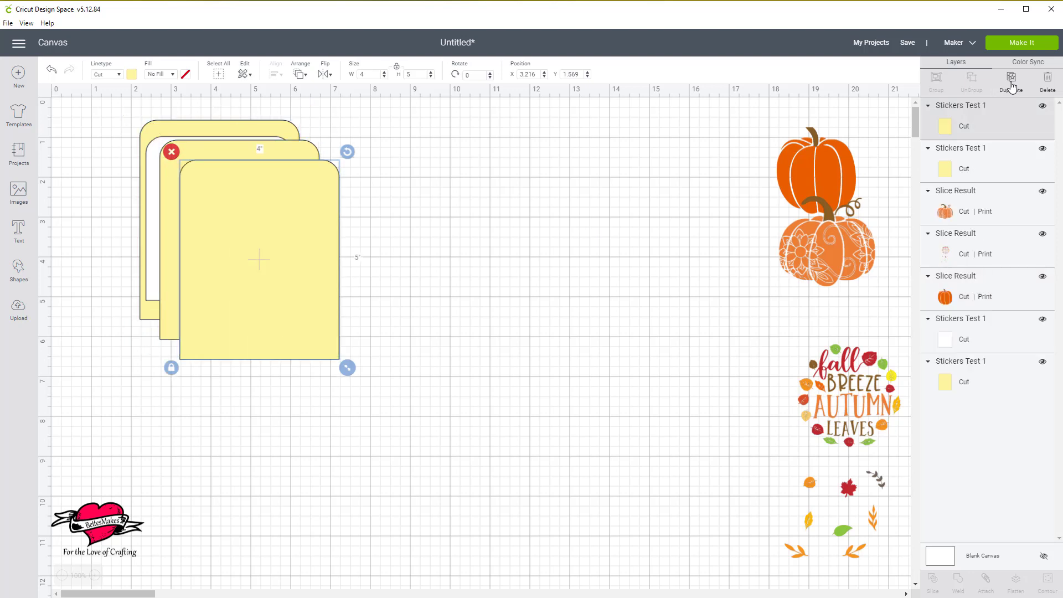
left_click(1012, 84)
left_click(1011, 84)
left_click(974, 469)
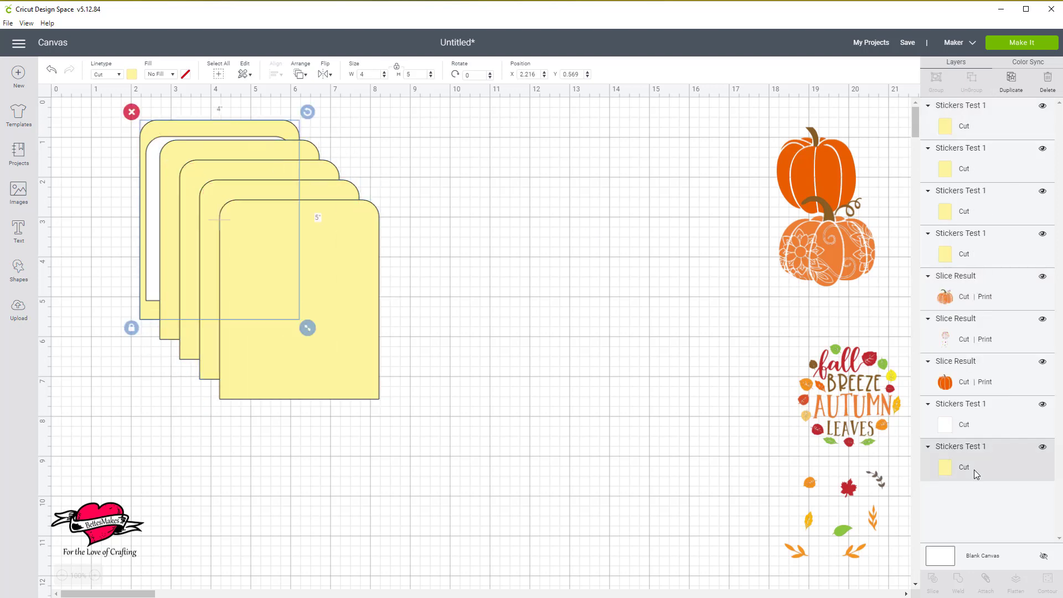
left_click_drag(978, 470, 977, 277)
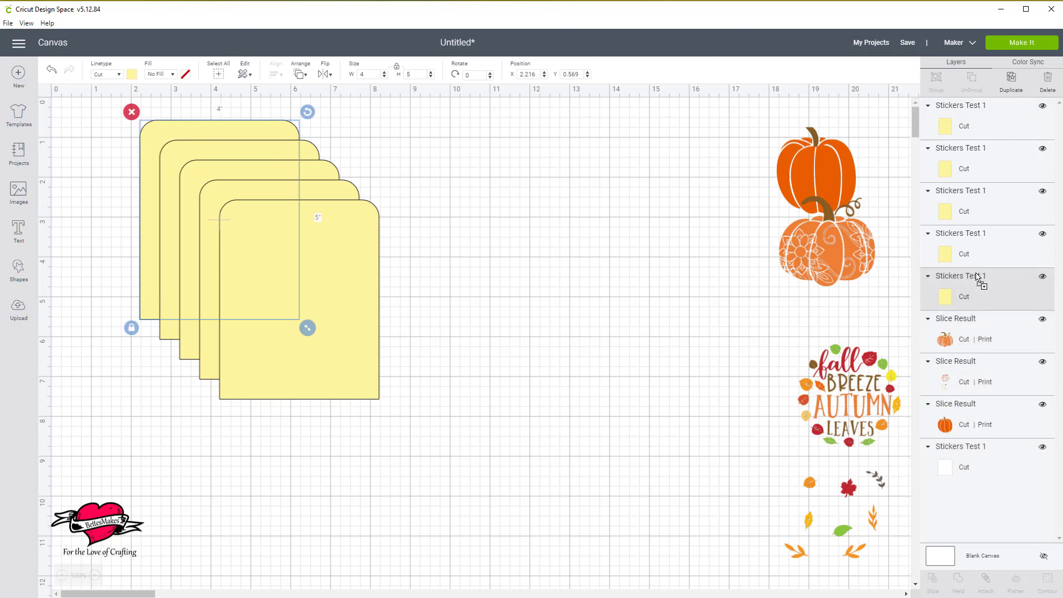
Center all five yellow shapes on one another horizontally and vertically, and attach them together.
left_click(993, 129, "shift")
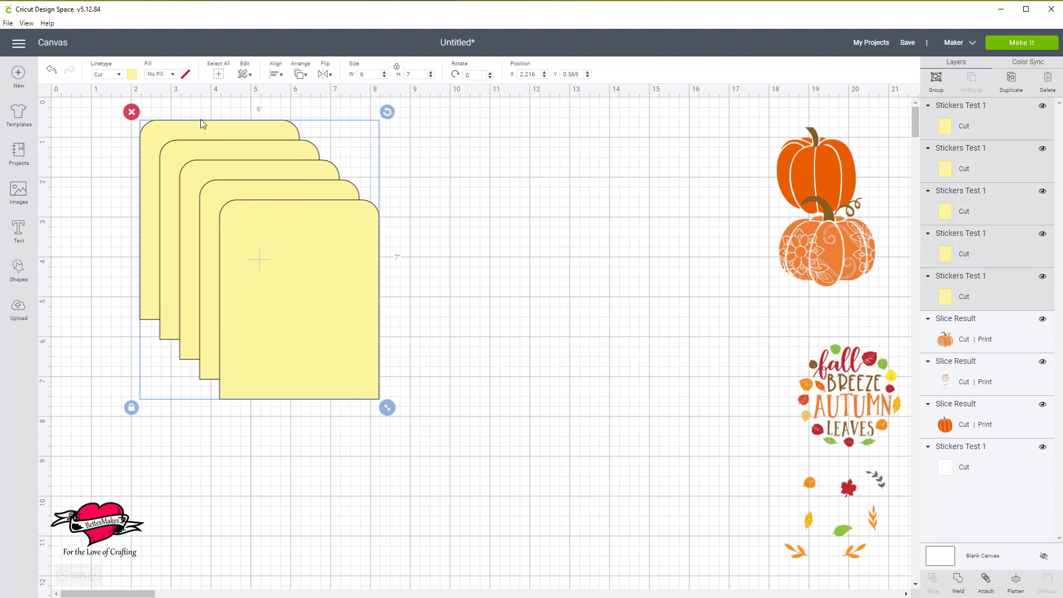
left_click(276, 74)
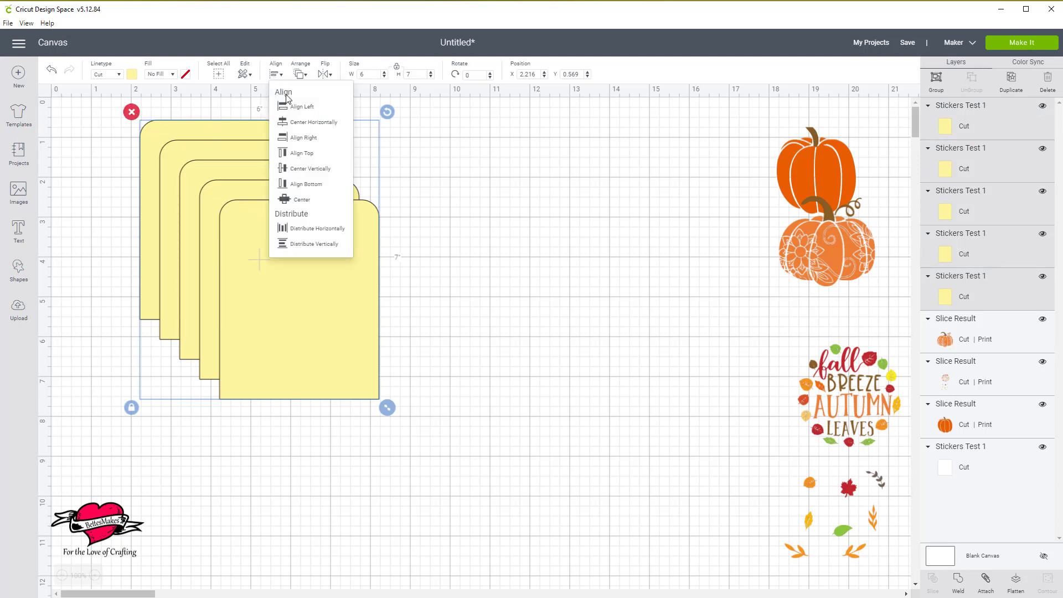
left_click(302, 122)
left_click(276, 74)
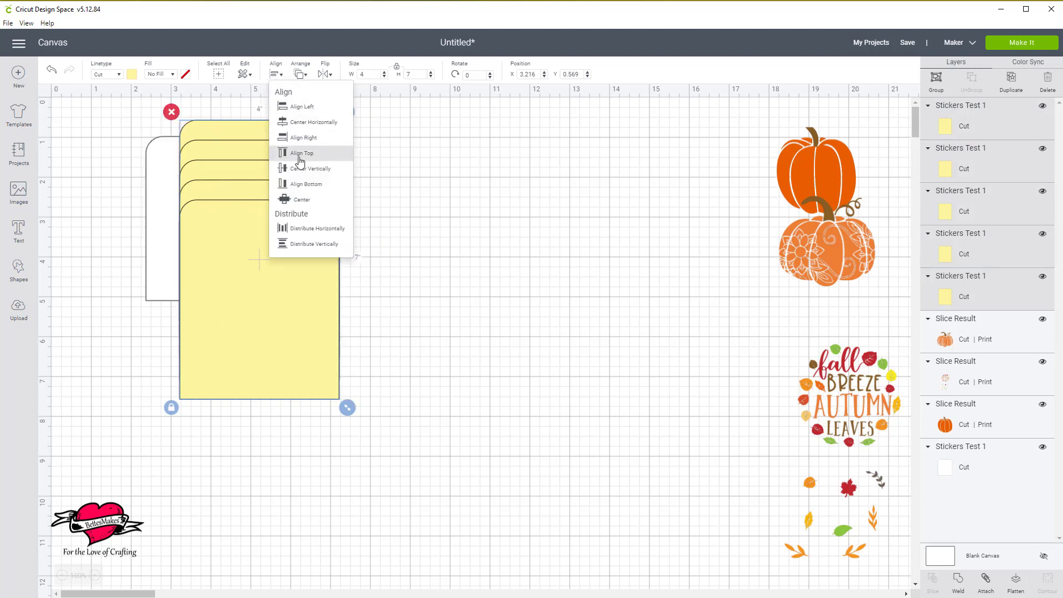
left_click(306, 169)
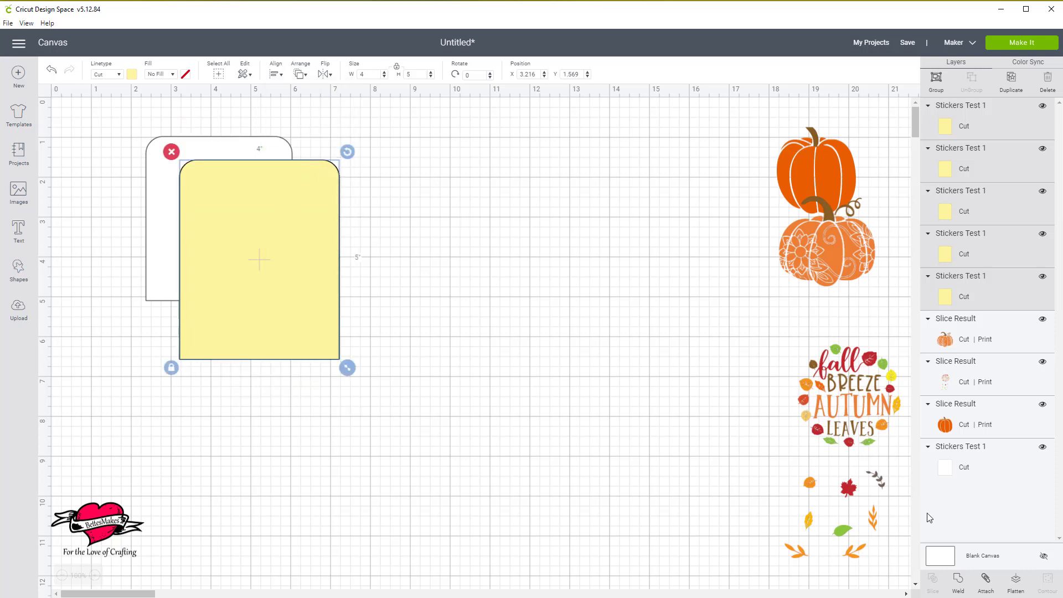
left_click(987, 584)
Move the attached yellow stack to about X 5.9, Y 0.9 and send it to the back.
left_click_drag(301, 290, 457, 259)
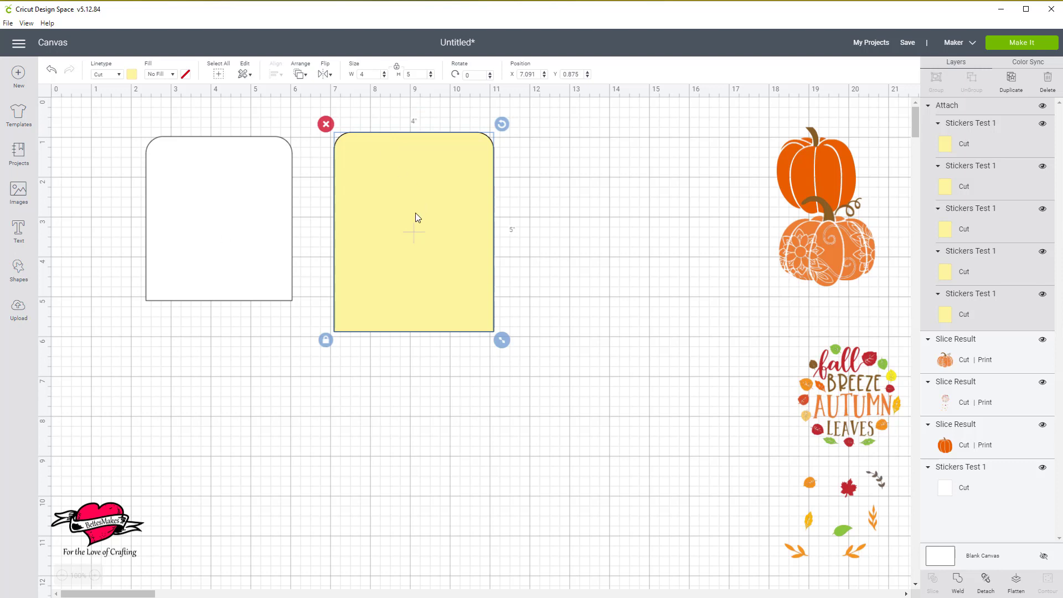
left_click_drag(415, 216, 364, 220)
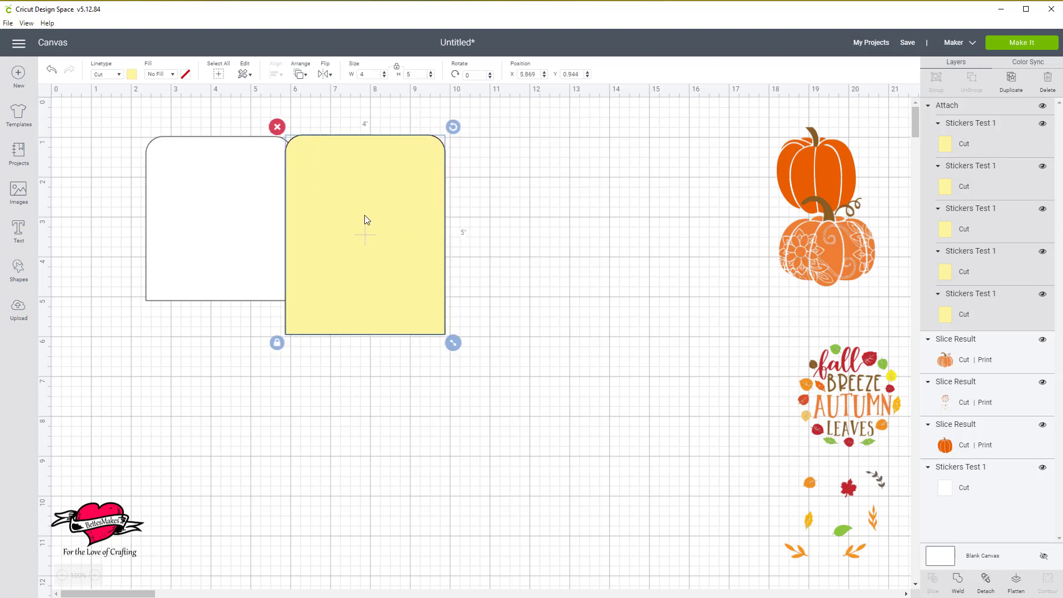
left_click(298, 75)
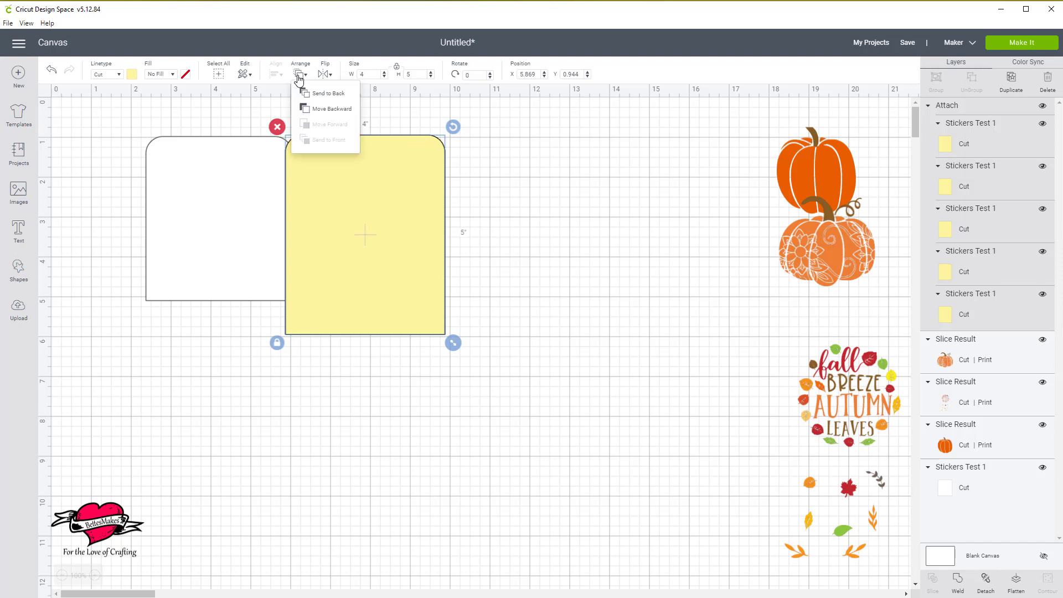
left_click(334, 94)
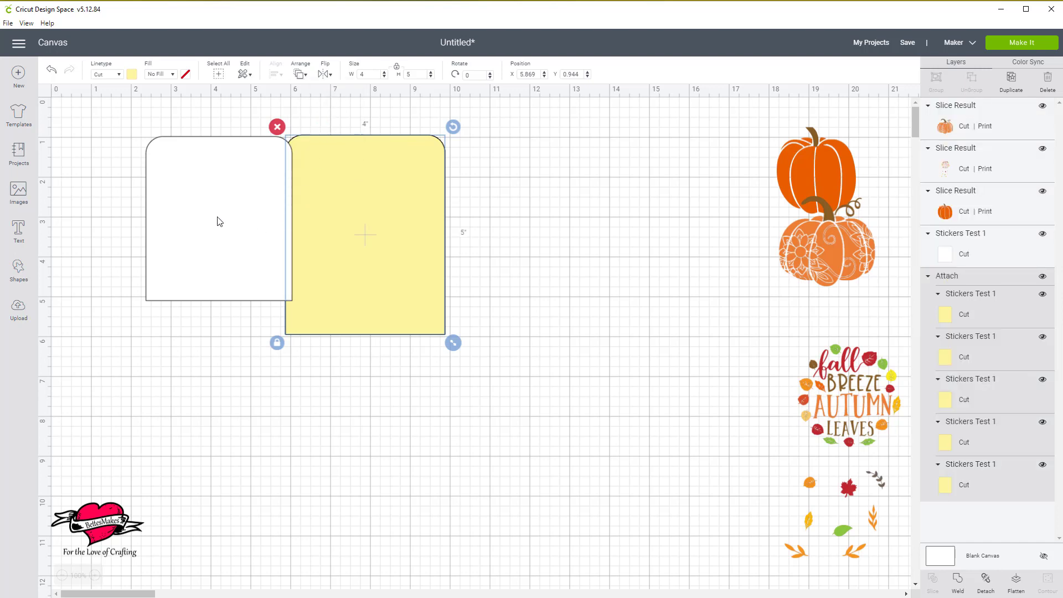
Place the white rounded panel over the yellow stack as an inset, at about X 6, Y 1.2.
left_click_drag(219, 220, 377, 232)
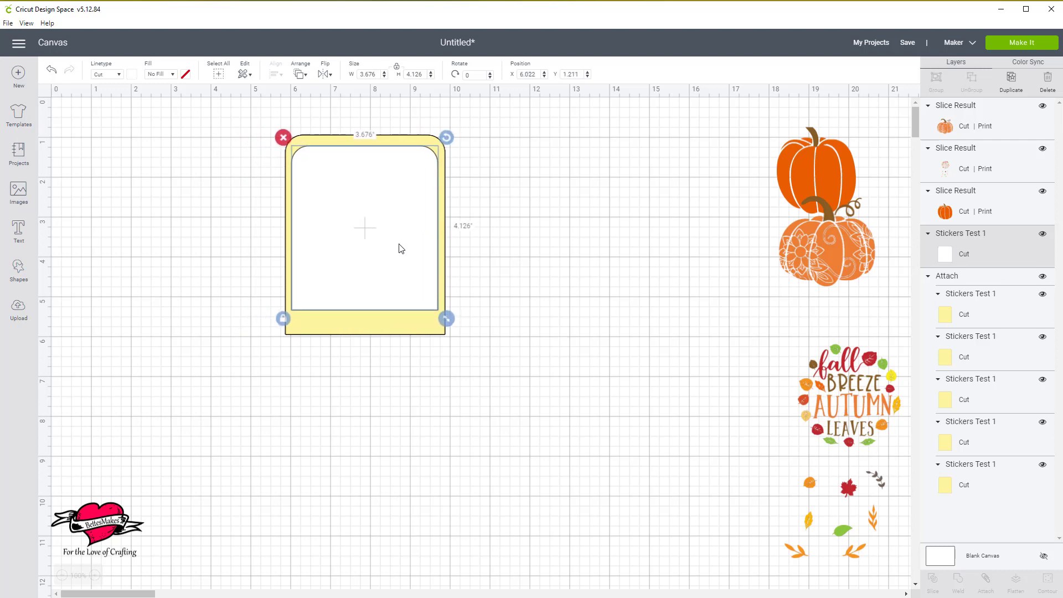
left_click(528, 271)
Move the plain orange pumpkin clear of the floral pumpkin and shrink it to about 0.5 by 0.55 inches.
left_click_drag(188, 137, 478, 350)
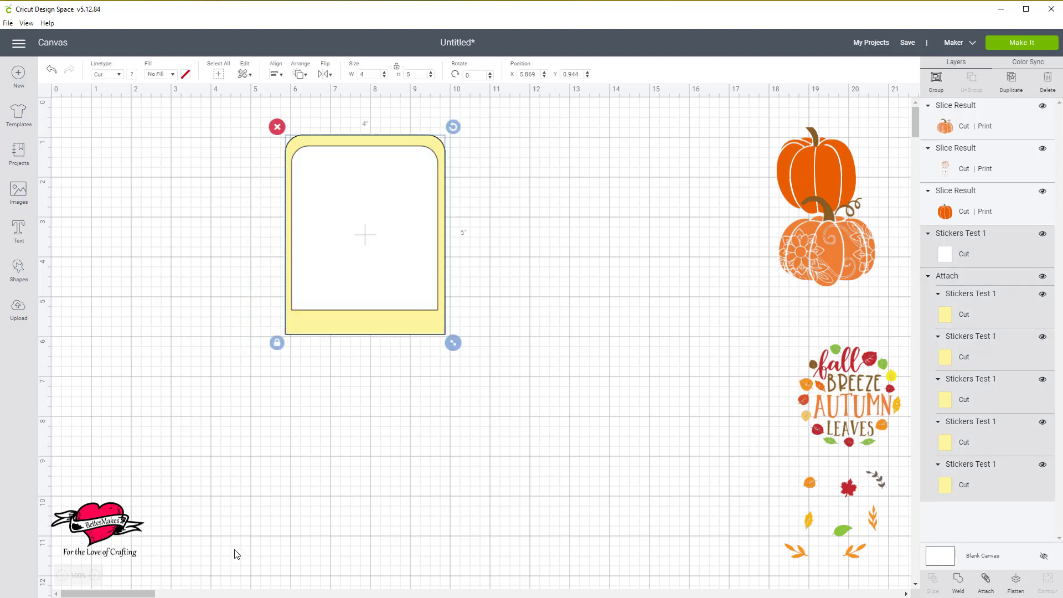
left_click(95, 576)
left_click(95, 576)
left_click(95, 576)
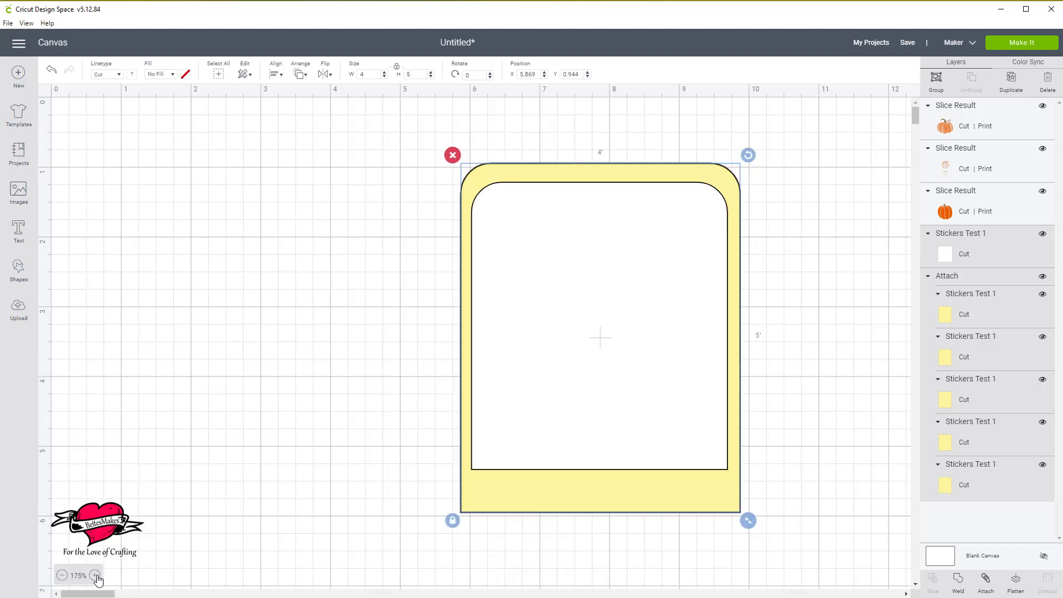
left_click(95, 576)
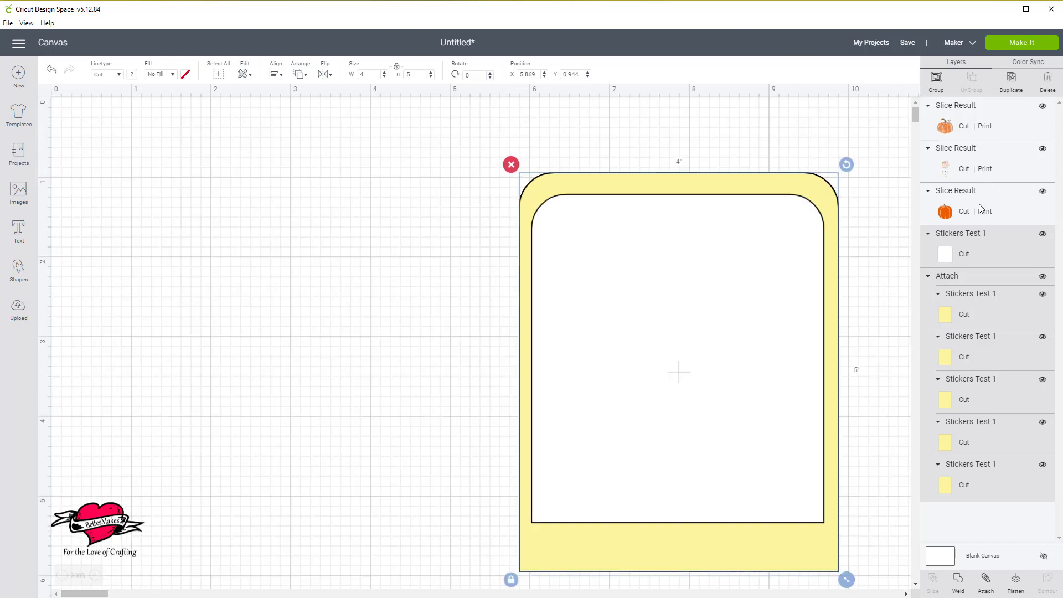
left_click(968, 213)
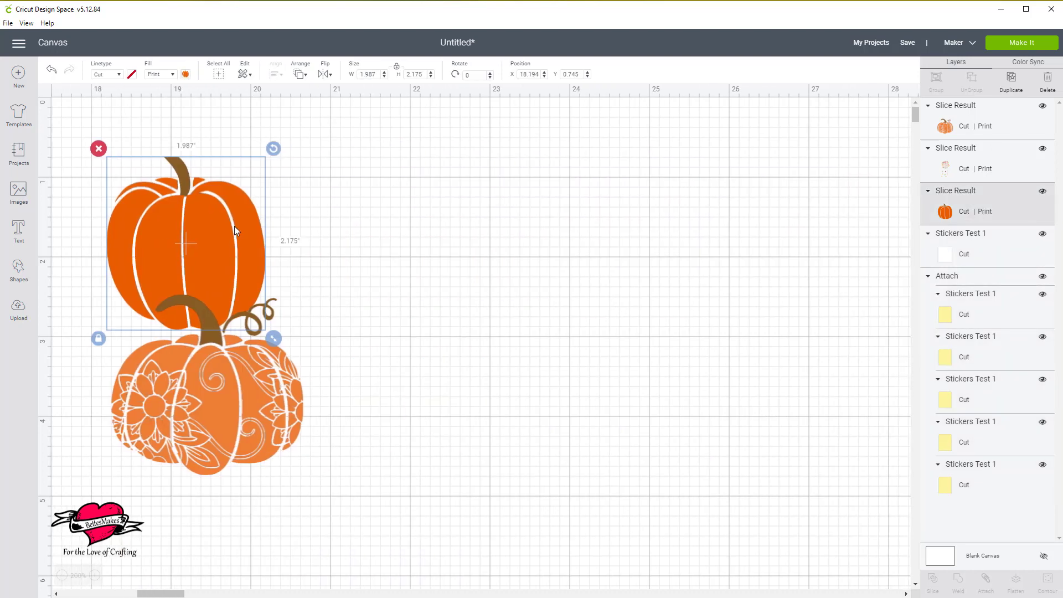
left_click_drag(228, 231, 358, 203)
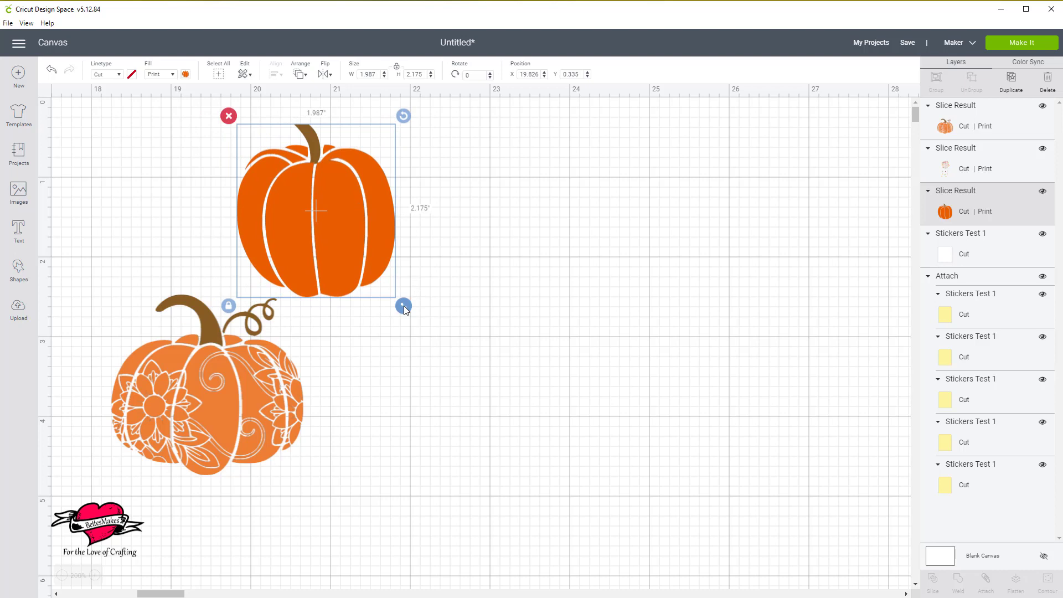
left_click_drag(404, 306, 364, 181)
Shrink the floral pumpkin to about 0.94 by 0.89 inches and place it beside the small plain pumpkin.
left_click(238, 383)
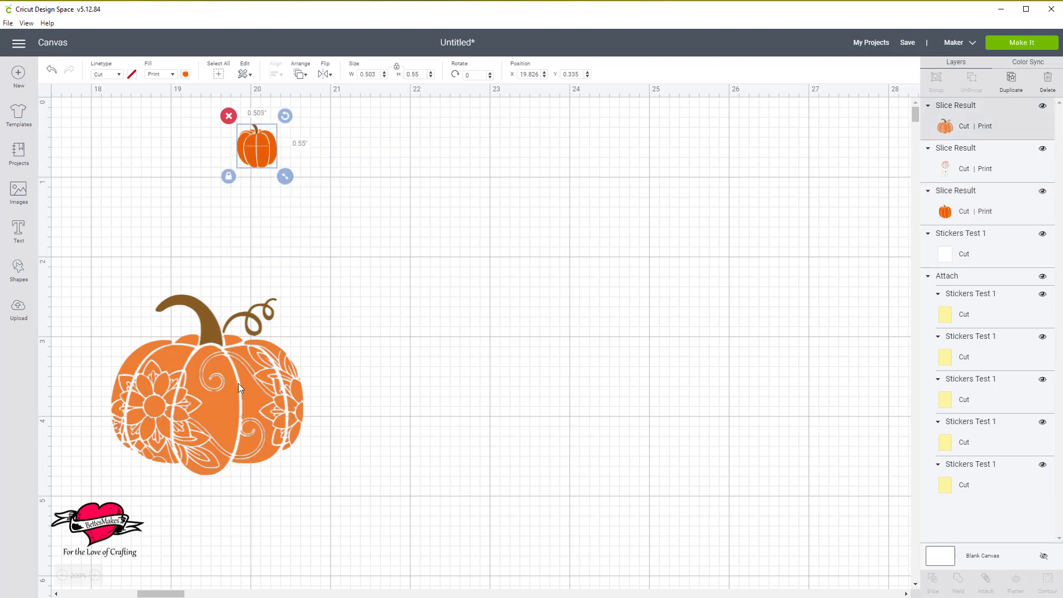
left_click_drag(312, 484, 194, 374)
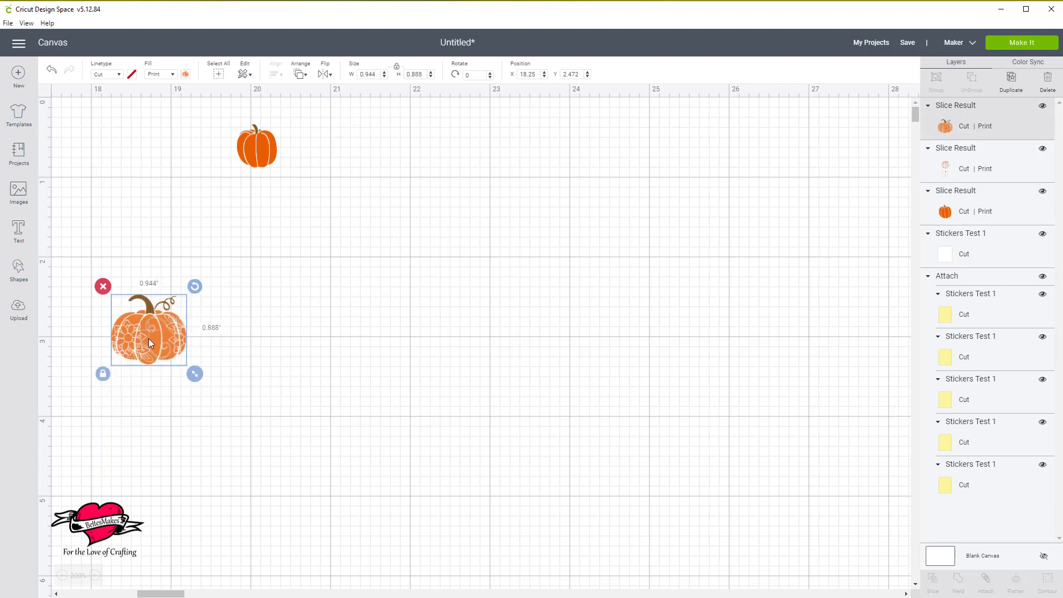
left_click_drag(148, 338, 175, 147)
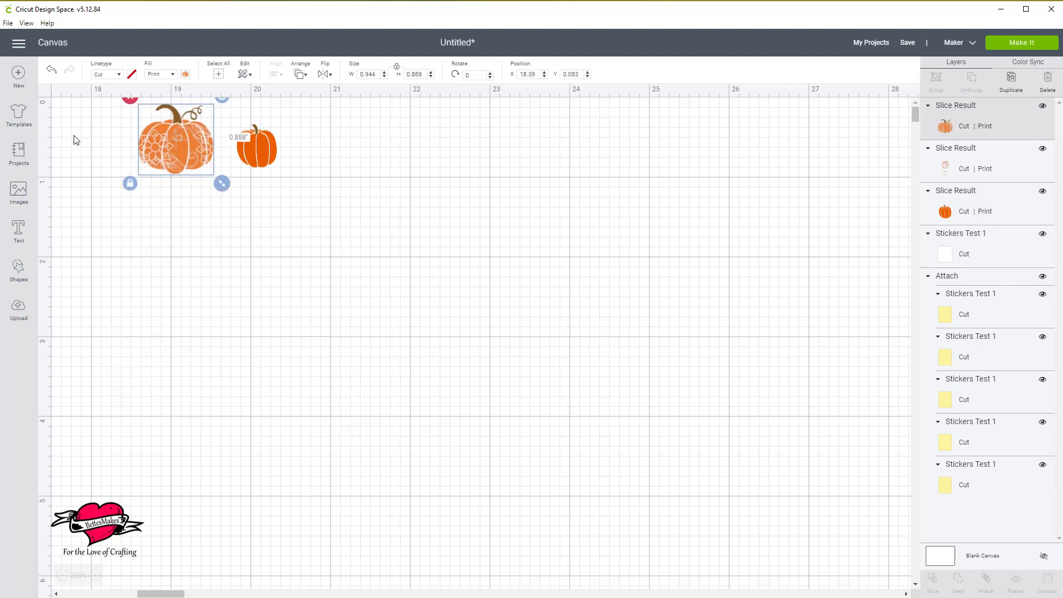
Move both pumpkins together to the empty canvas area beside the yellow frame, at about X 1.6, Y 1.2.
left_click_drag(93, 125, 326, 205)
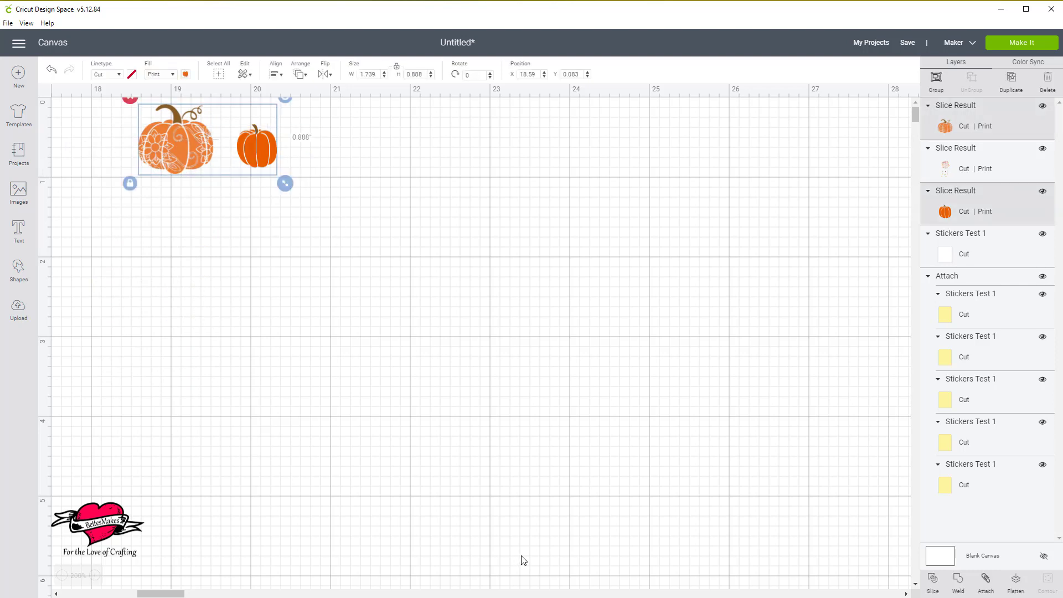
left_click_drag(169, 595, 135, 597)
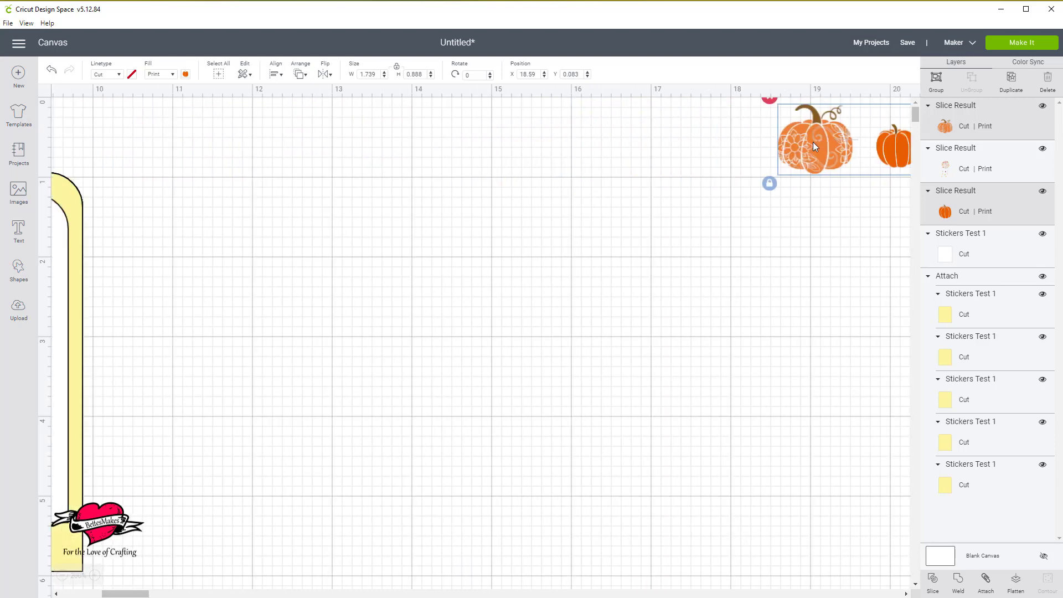
left_click_drag(813, 142, 94, 143)
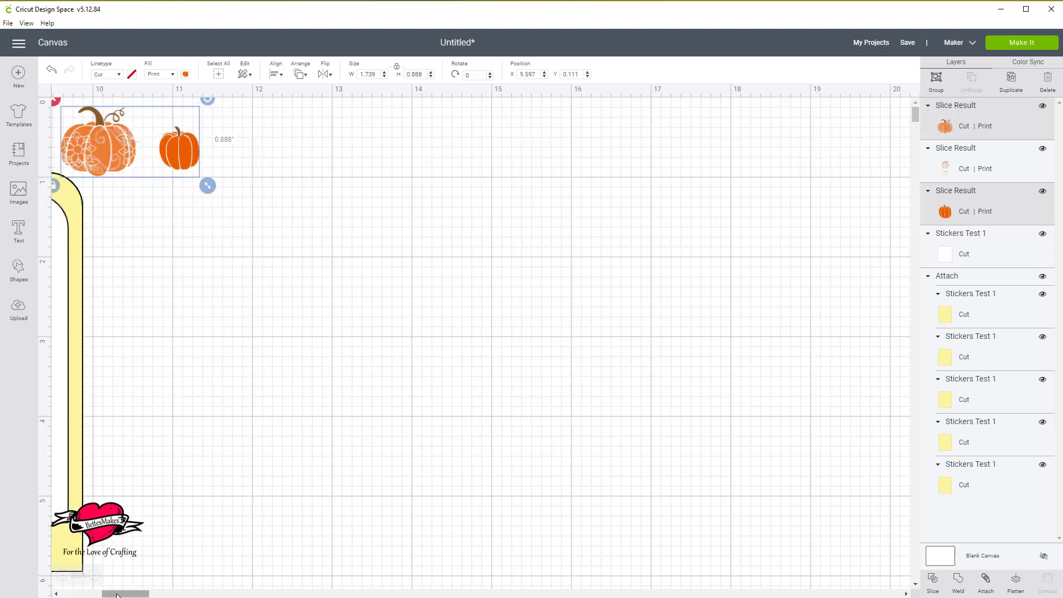
left_click_drag(125, 594, 84, 593)
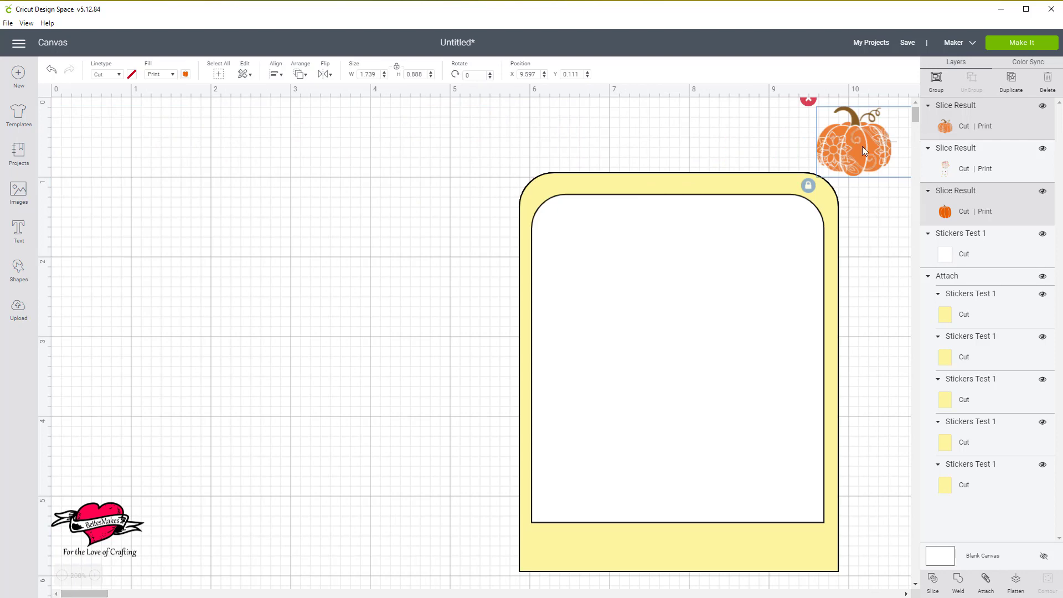
left_click_drag(861, 147, 227, 233)
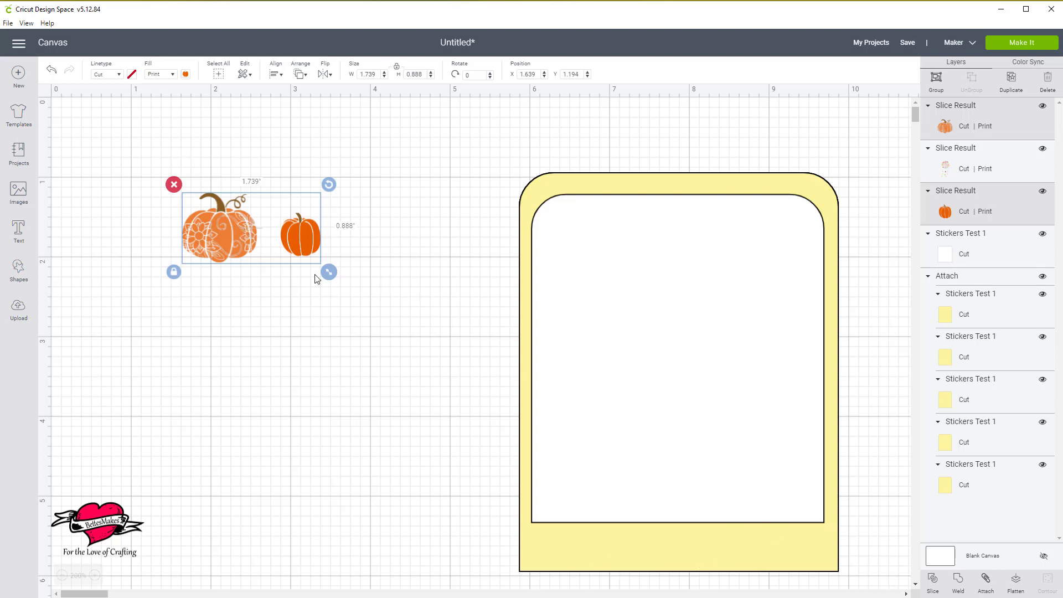
Place the plain pumpkin in the white panel's upper-left corner and the floral pumpkin beside it, shrunk to about 0.69 by 0.65 inches.
left_click(387, 274)
left_click(313, 235)
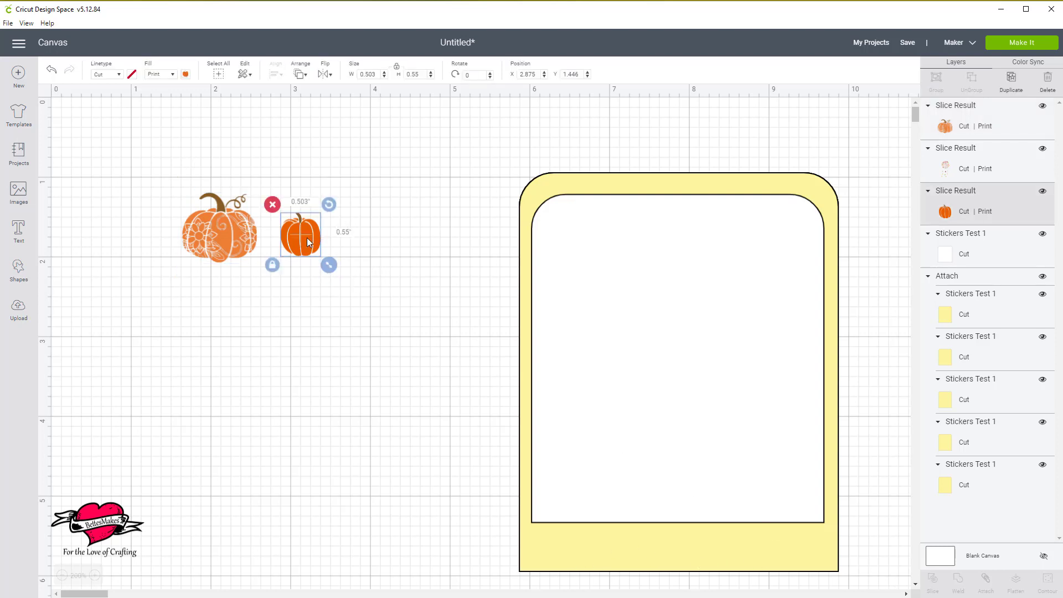
left_click_drag(307, 237, 575, 231)
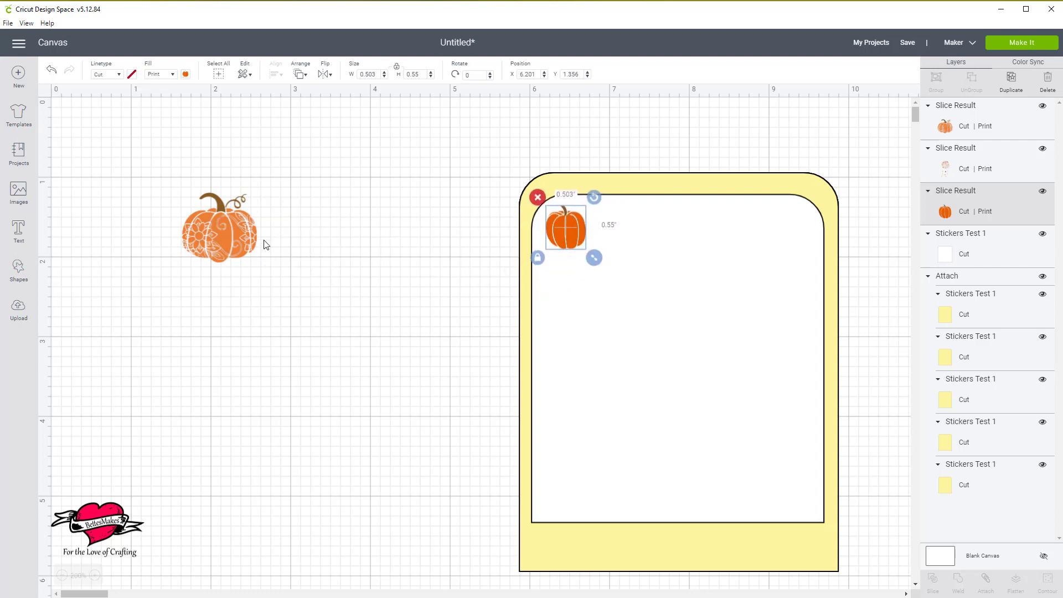
left_click_drag(239, 241, 642, 235)
Duplicate the plain pumpkin into a vertical column of six along the white panel's left edge.
left_click(565, 232)
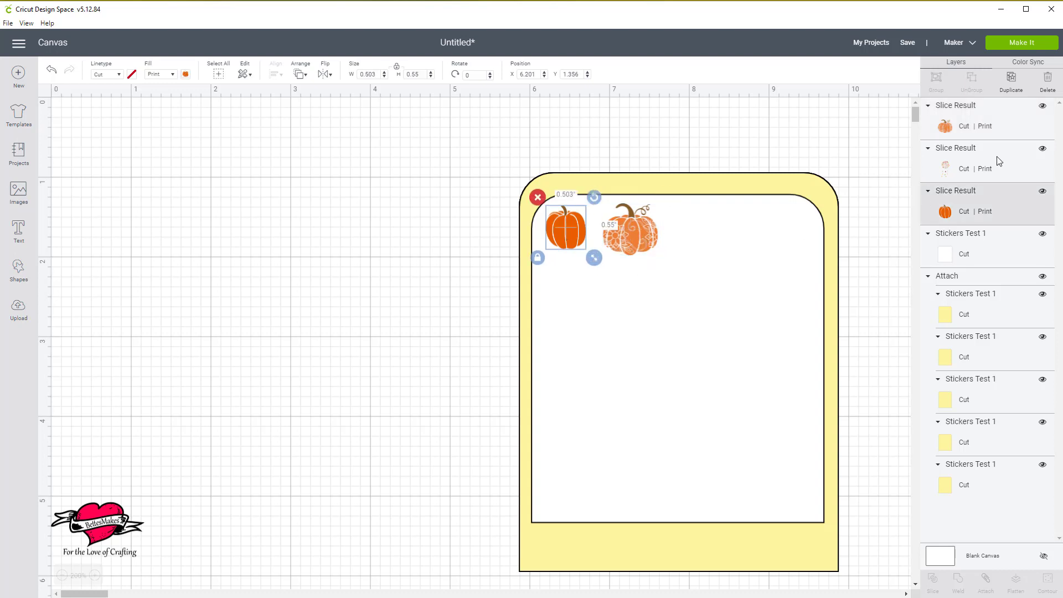
left_click(1010, 83)
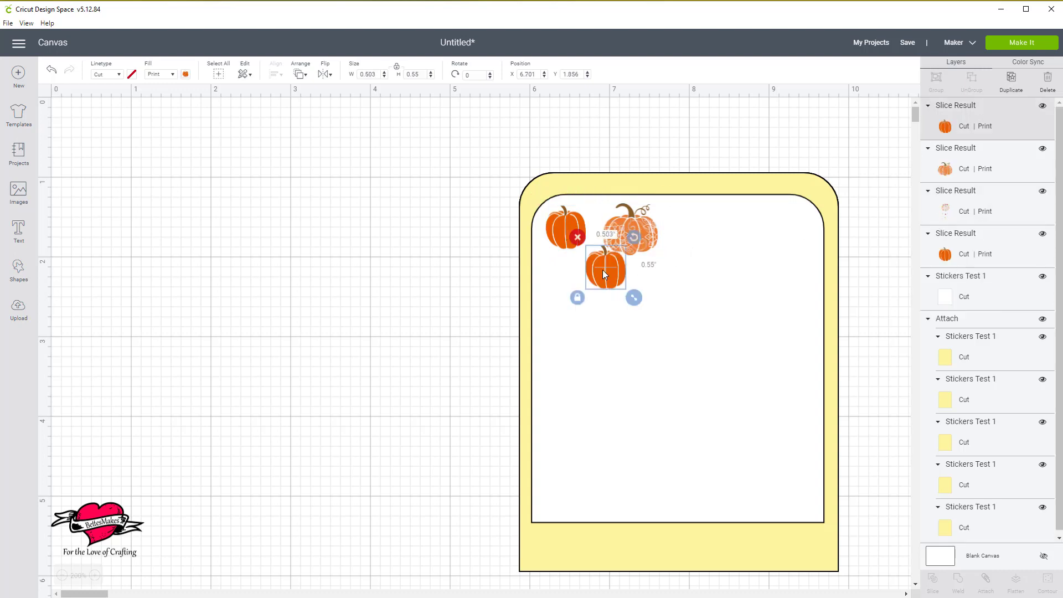
left_click_drag(603, 271, 564, 283)
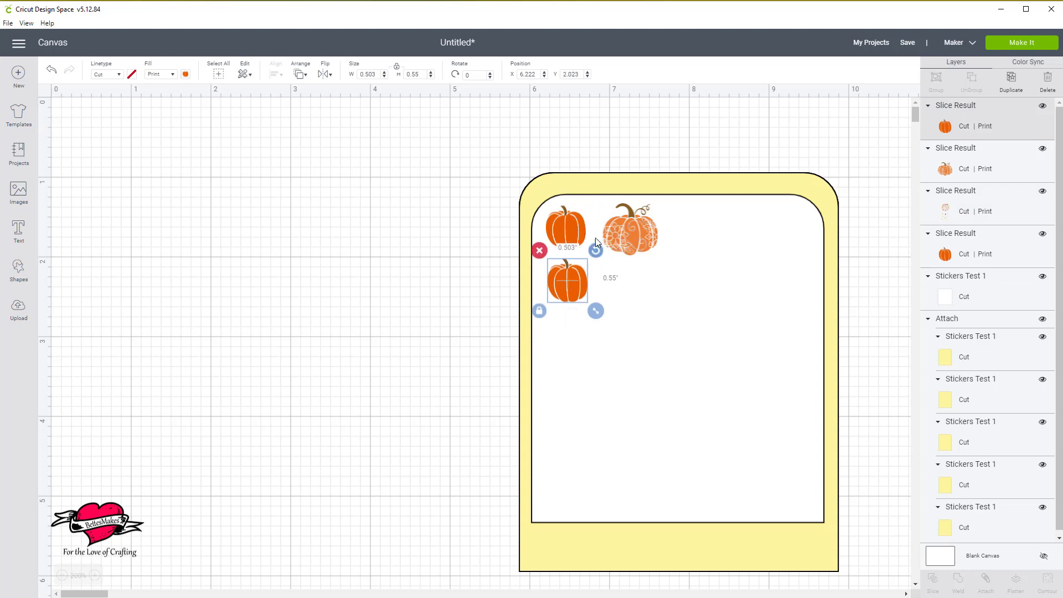
left_click(569, 223, "shift")
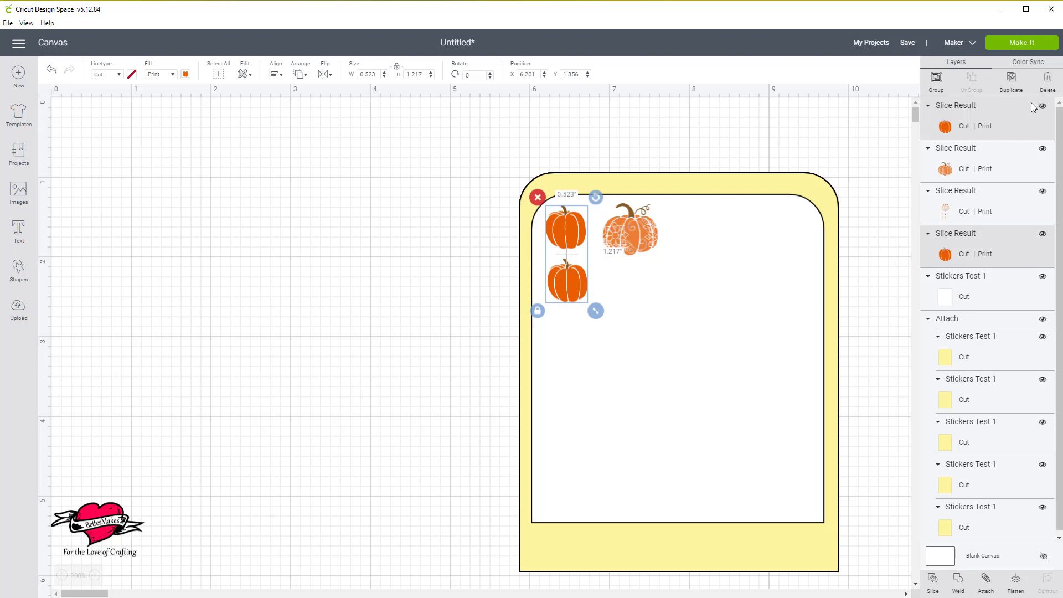
left_click(1010, 80)
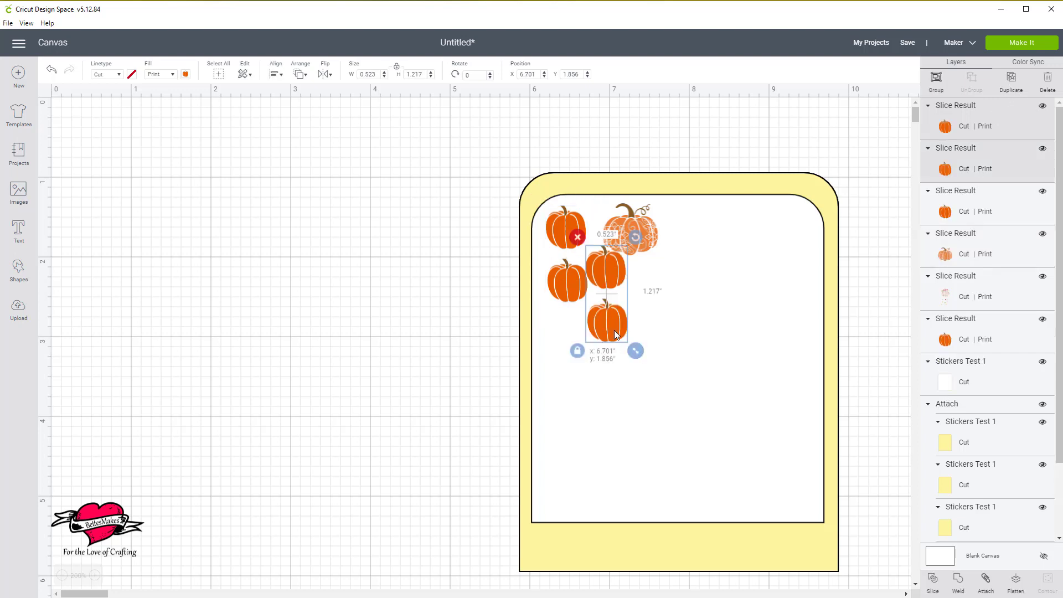
left_click_drag(614, 330, 578, 400)
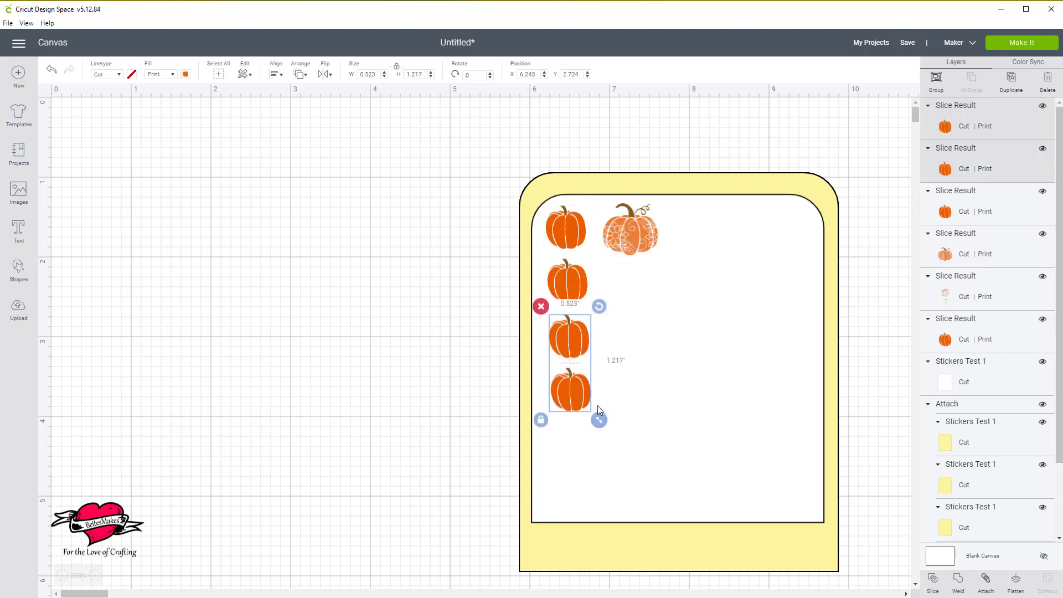
left_click(1011, 80)
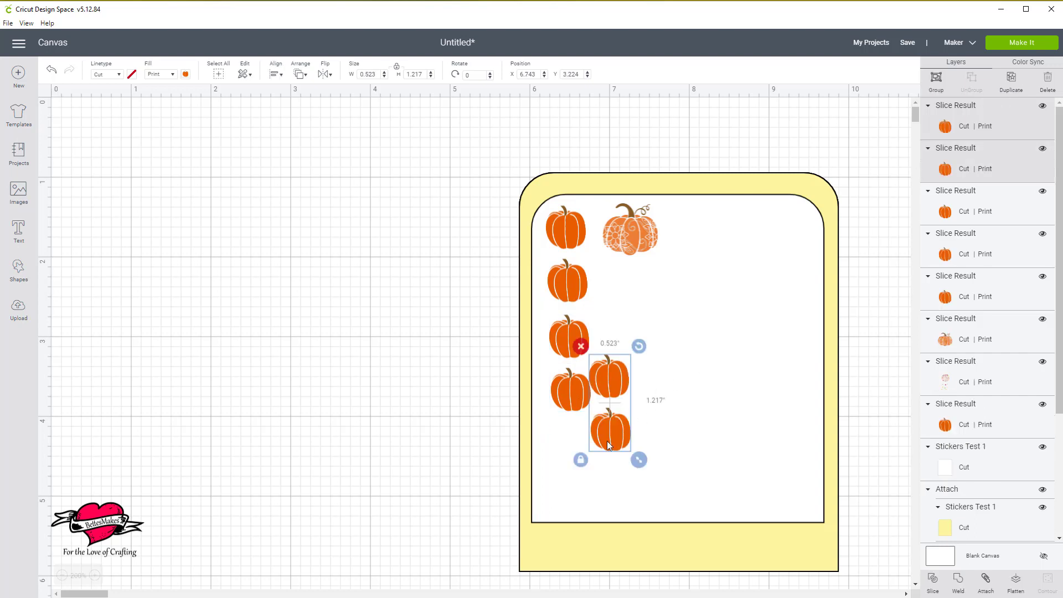
left_click_drag(608, 445, 563, 510)
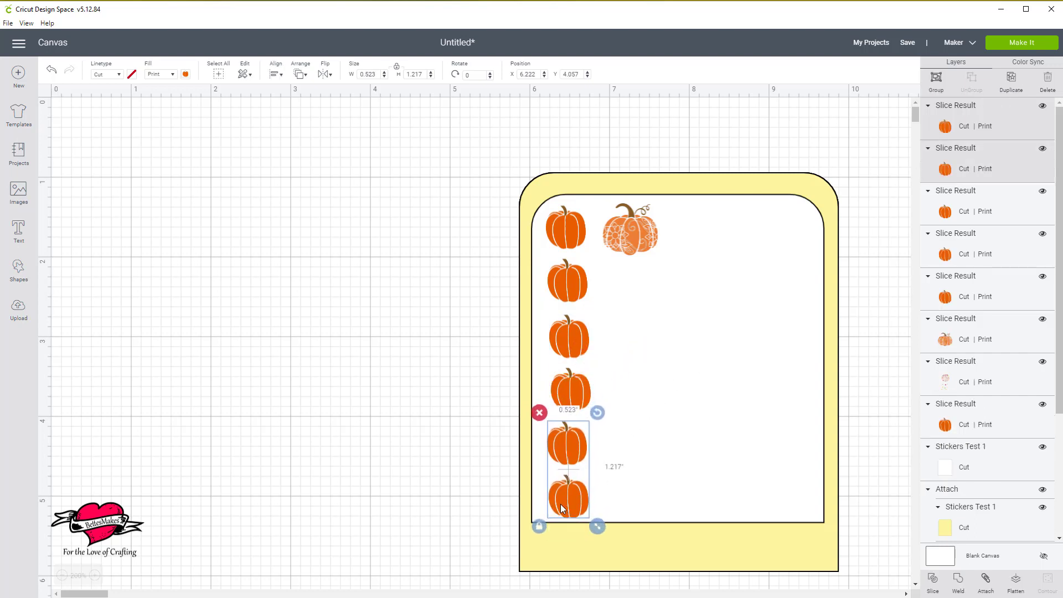
Left-align the first, third, fourth, fifth and sixth pumpkins of the plain column.
left_click(575, 228)
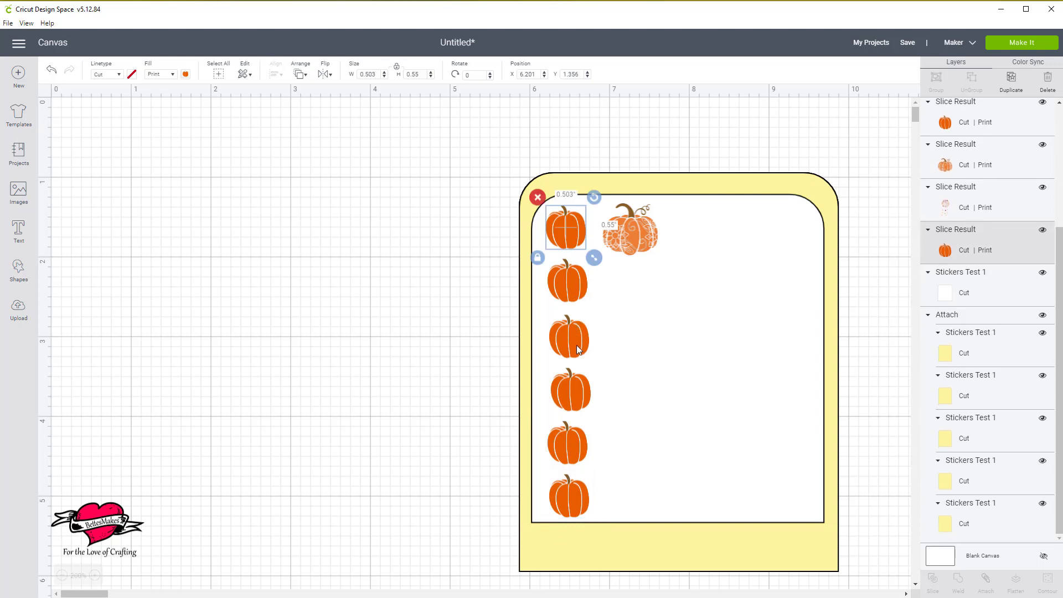
left_click(577, 344, "shift")
left_click(571, 390, "shift")
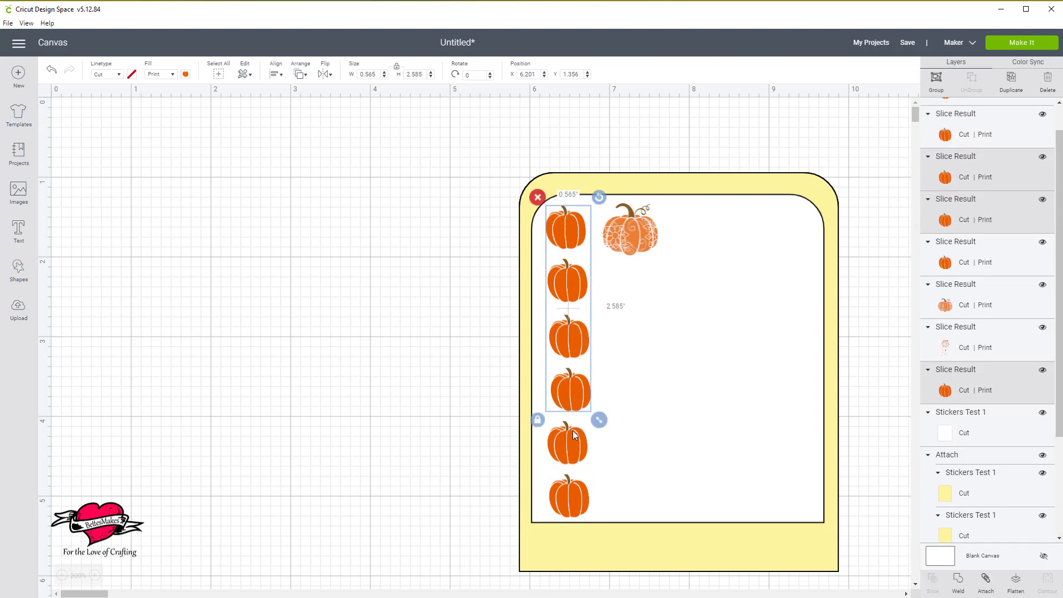
left_click(574, 435, "shift")
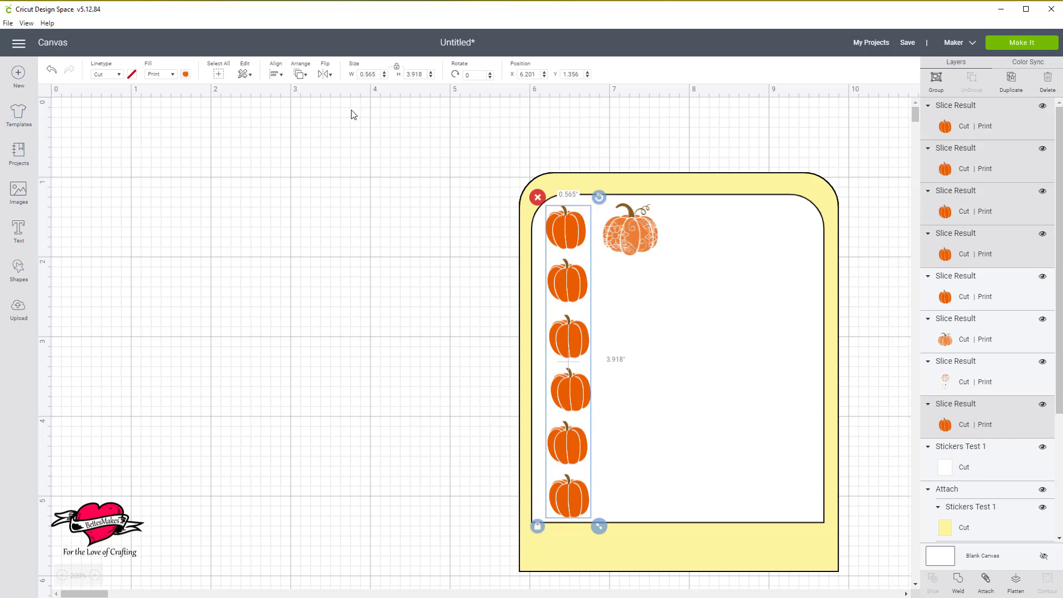
left_click(277, 75)
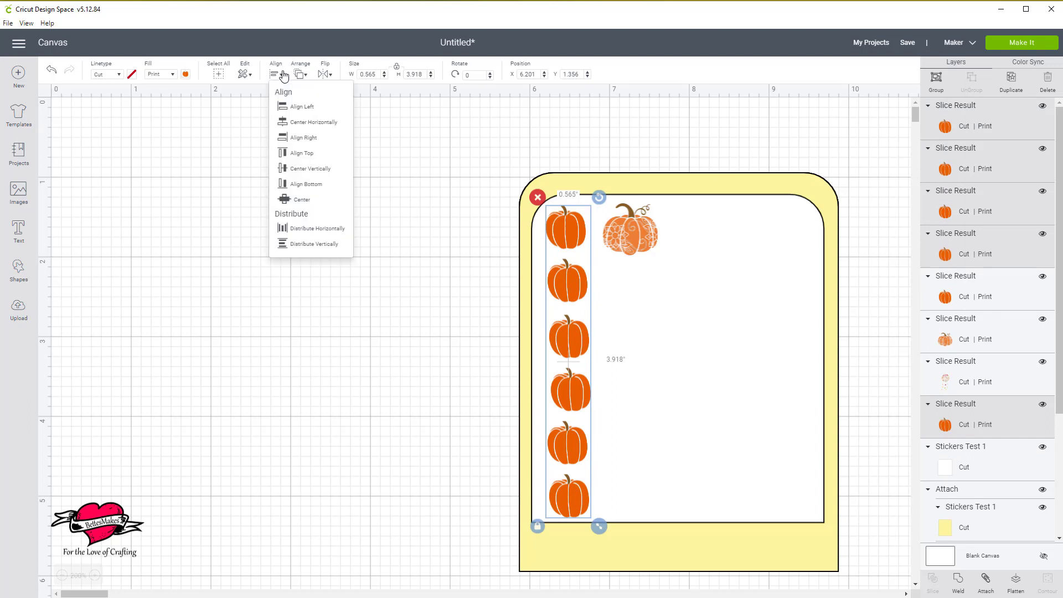
left_click(292, 107)
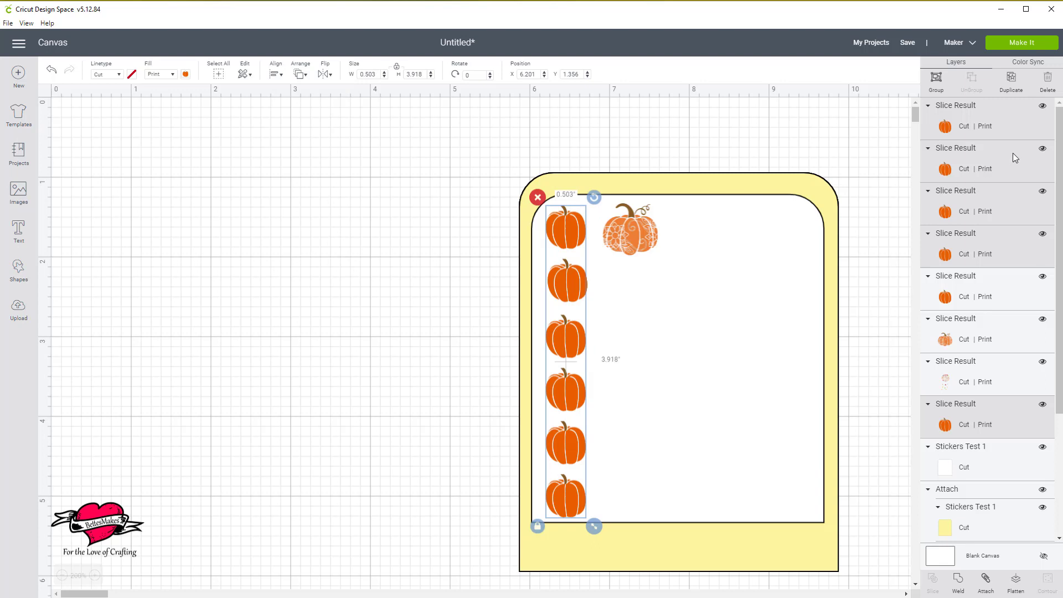
Duplicate the five aligned pumpkins and place the copies along the white panel's right edge, at about X 9, Y 1.3.
left_click(1011, 79)
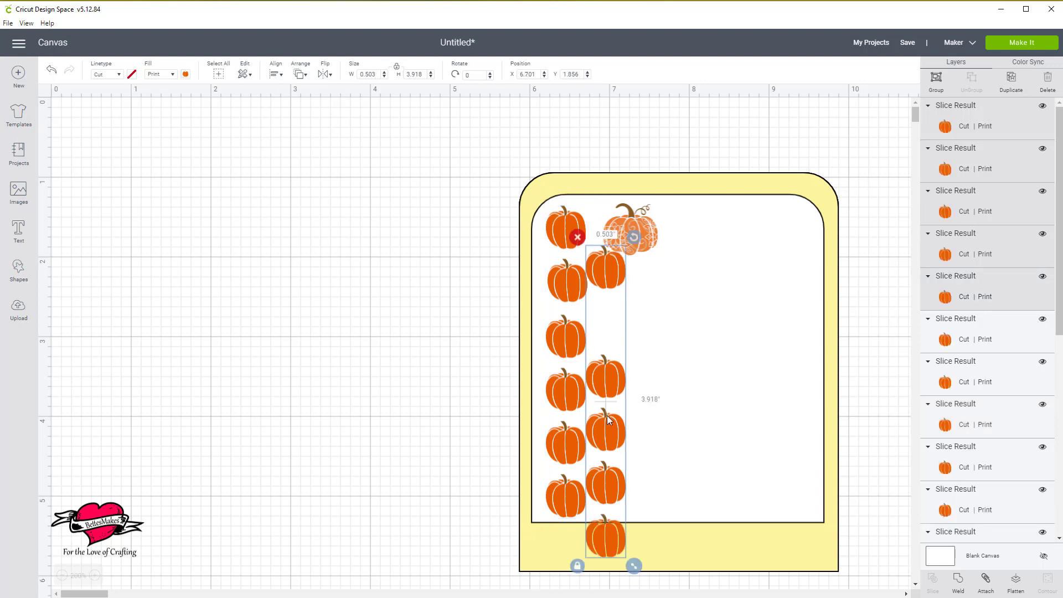
left_click_drag(609, 431, 795, 387)
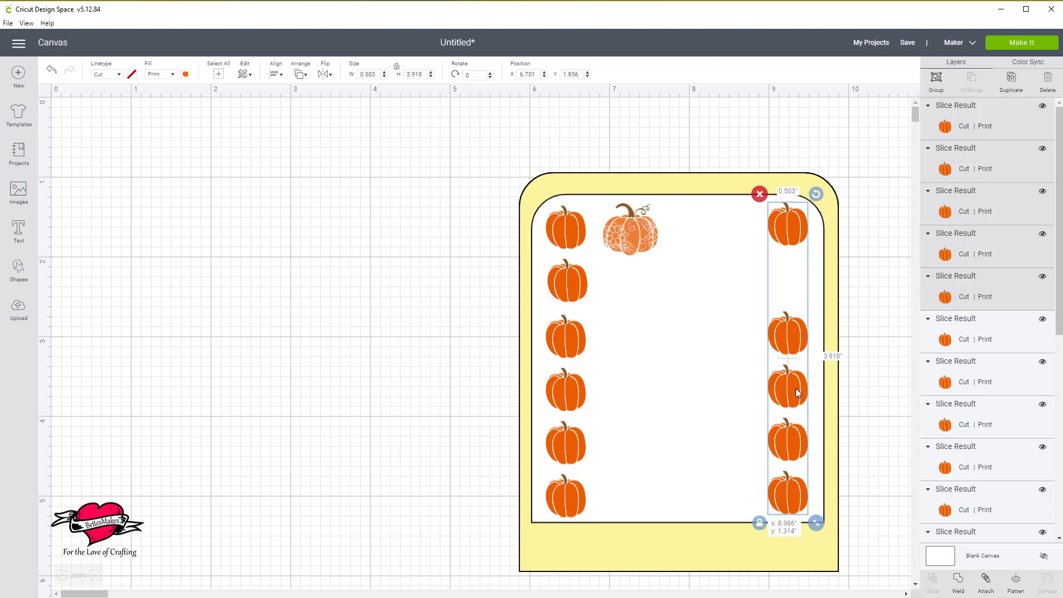
left_click_drag(795, 387, 795, 387)
Duplicate the left column's second pumpkin and place the copy in the right column's gap, at about X 9, Y 1.95.
left_click(573, 291)
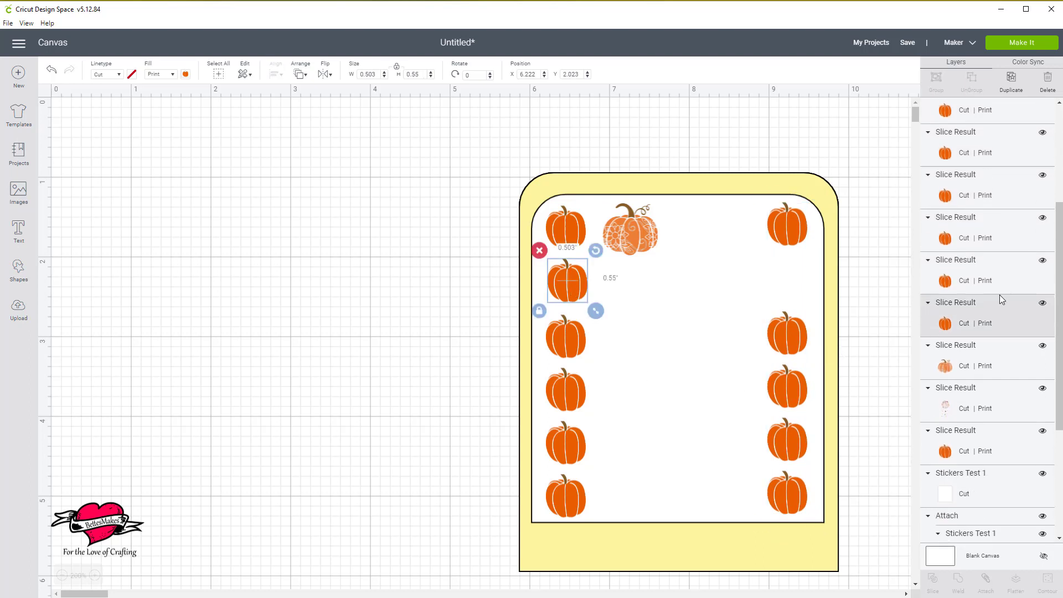
left_click(1011, 81)
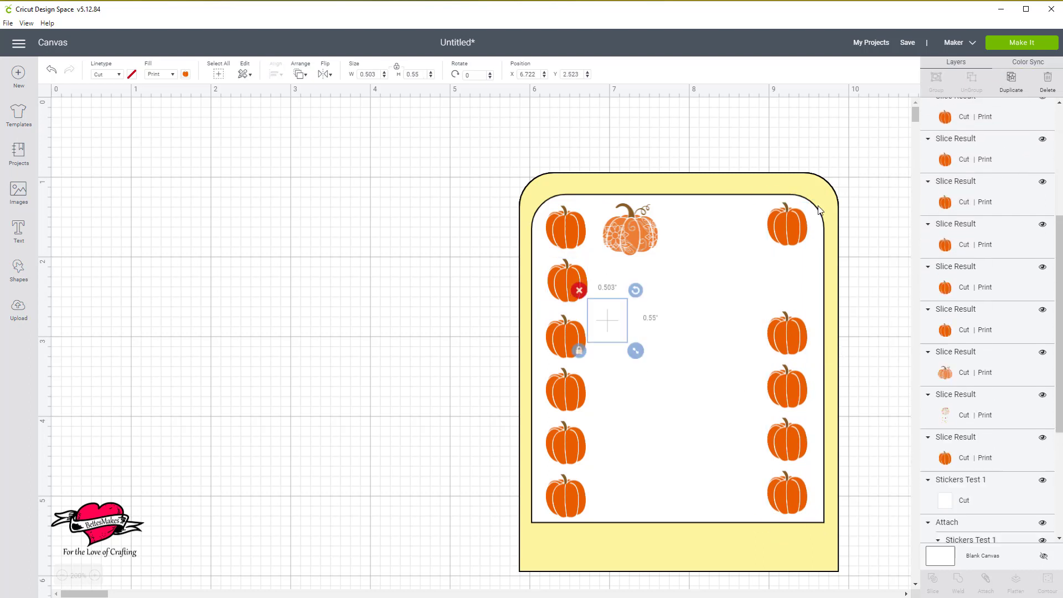
left_click_drag(621, 327, 801, 283)
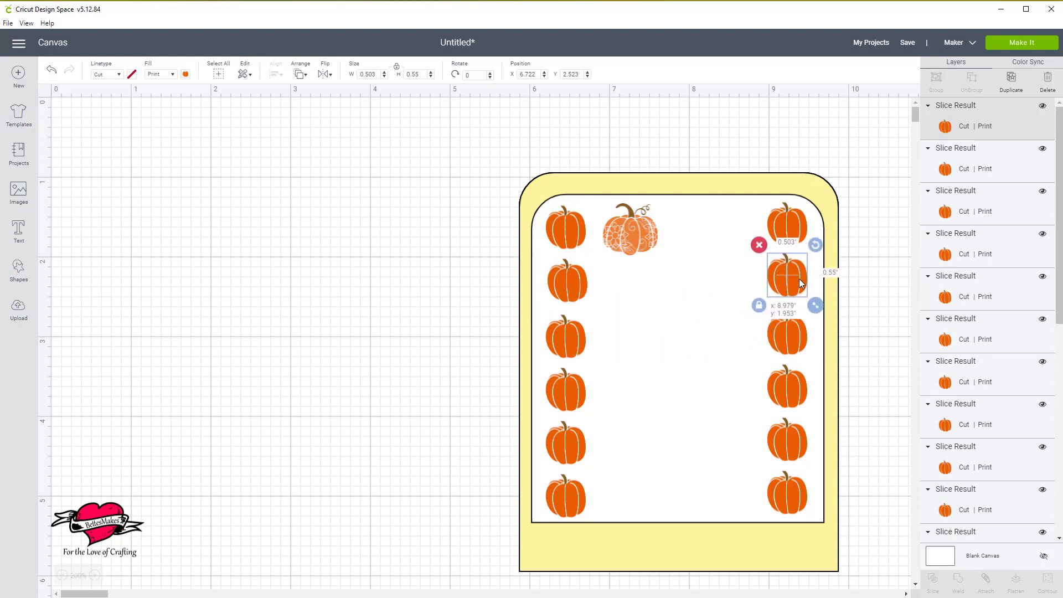
Duplicate the floral pumpkin and place the copy level with the original, at about X 7.9, Y 1.3.
left_click(633, 237)
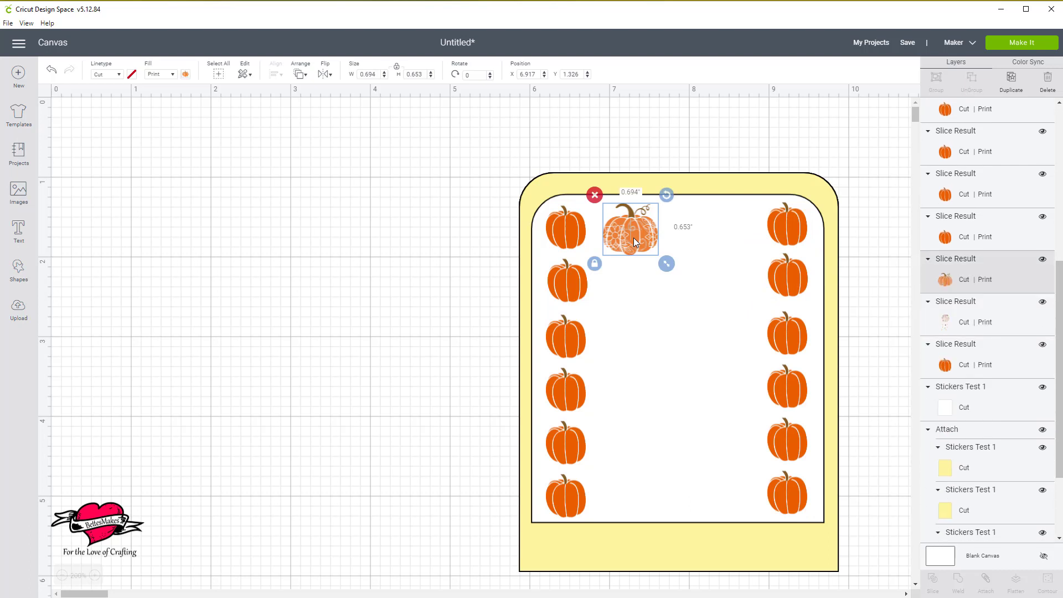
left_click(1012, 81)
left_click_drag(671, 278, 712, 238)
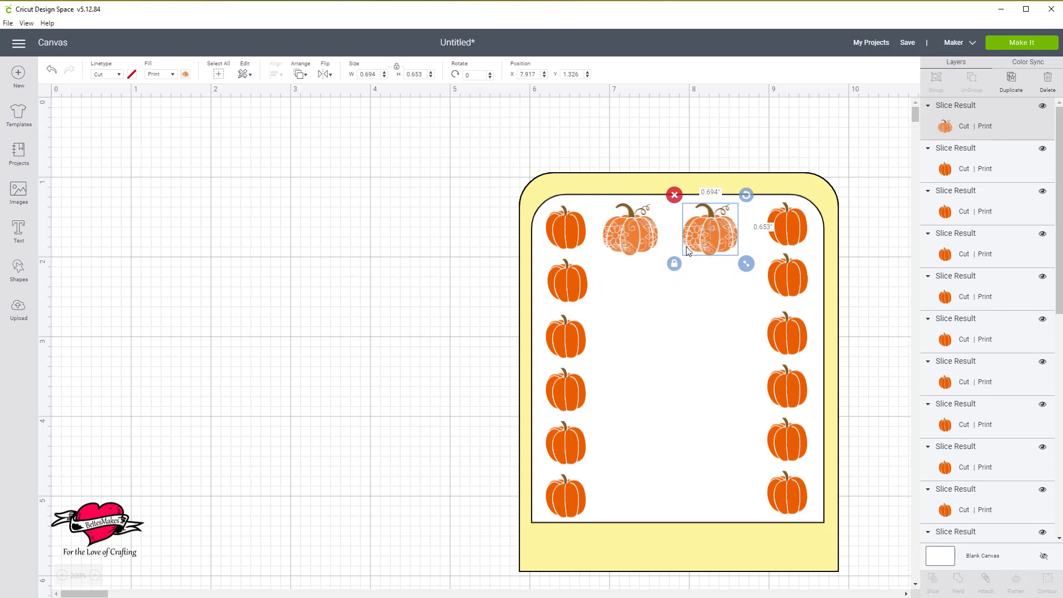
Duplicate the two floral pumpkins of the top row and place the copies below as a second row, at about X 6.98, Y 2.1.
left_click(629, 227, "shift")
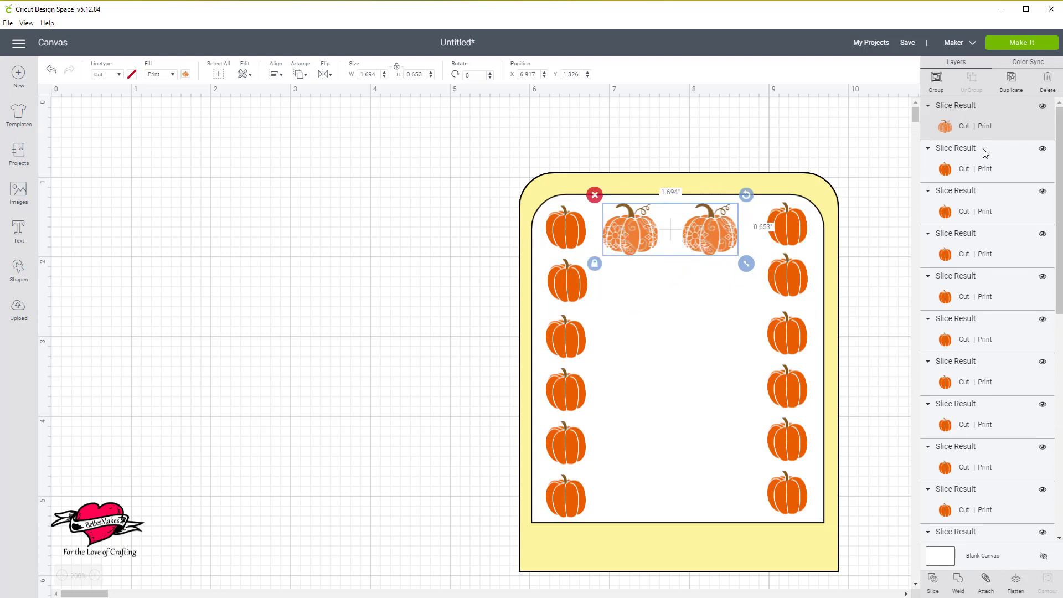
left_click(1013, 85)
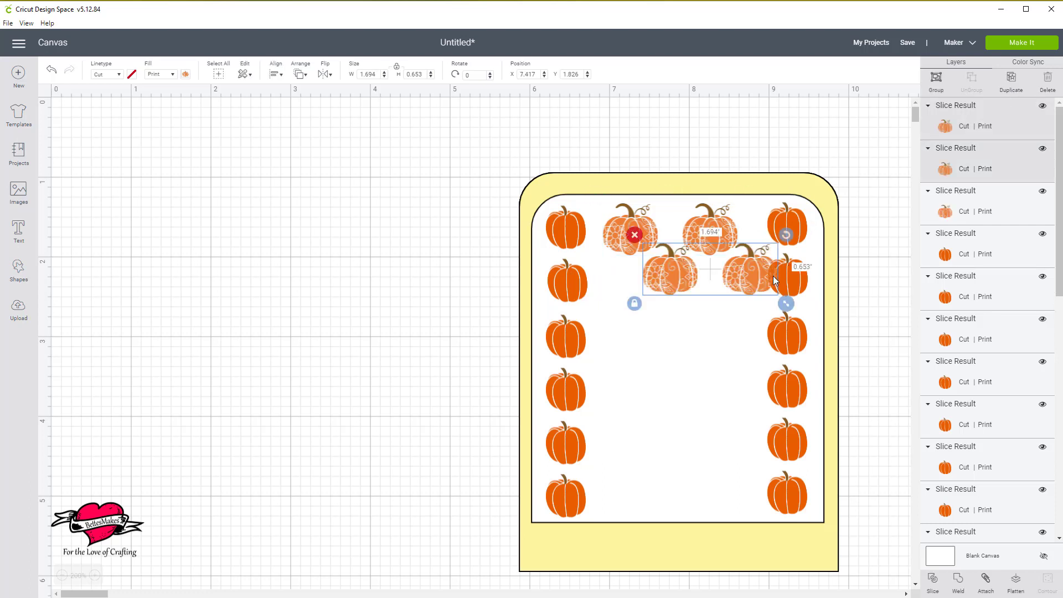
left_click_drag(753, 276, 718, 298)
Duplicate the four floral pumpkins twice, stacking the copies underneath at about X 6.94, Y 2.81 and about X 7.01, Y 4.31.
left_click(619, 230, "shift")
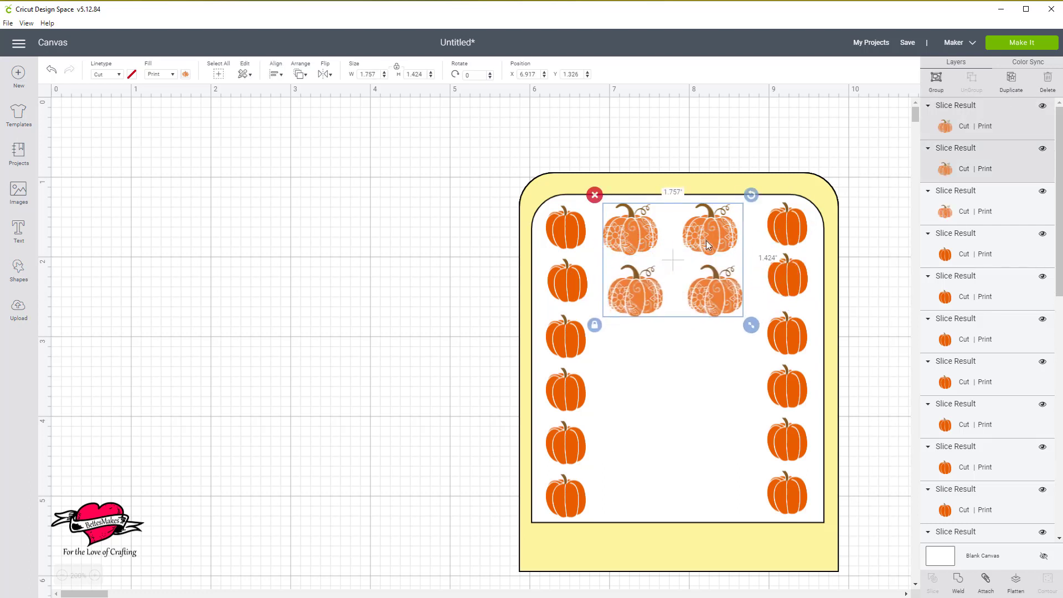
left_click(1012, 79)
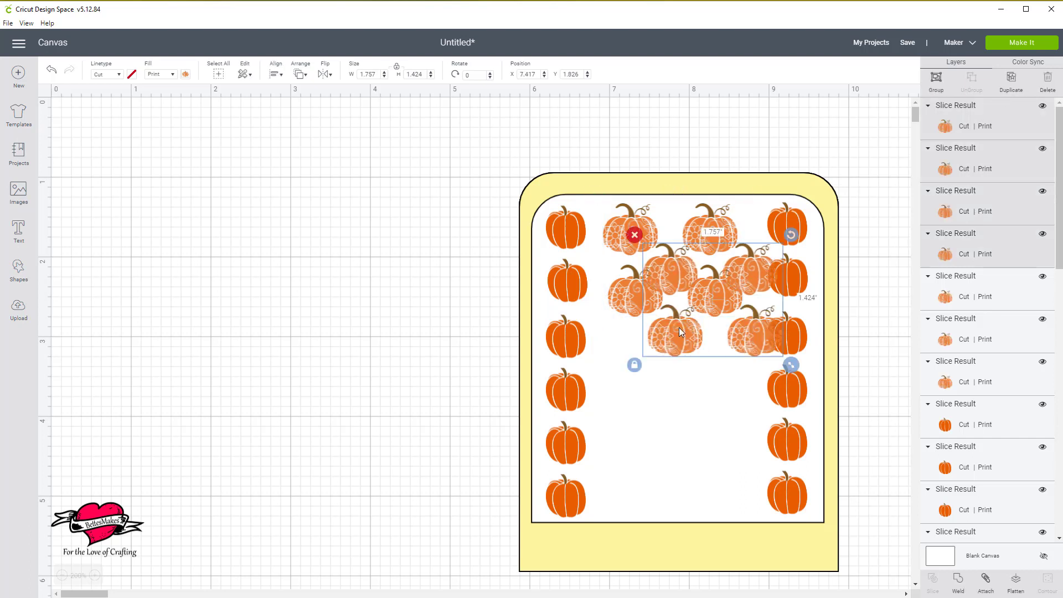
left_click_drag(678, 327, 639, 416)
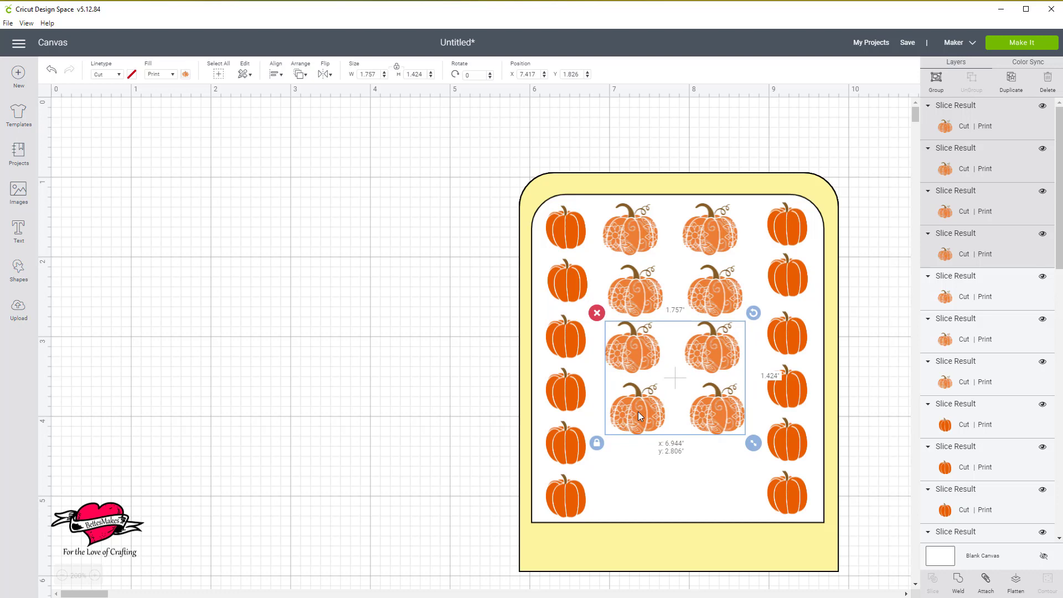
left_click_drag(638, 412, 637, 411)
left_click(1012, 81)
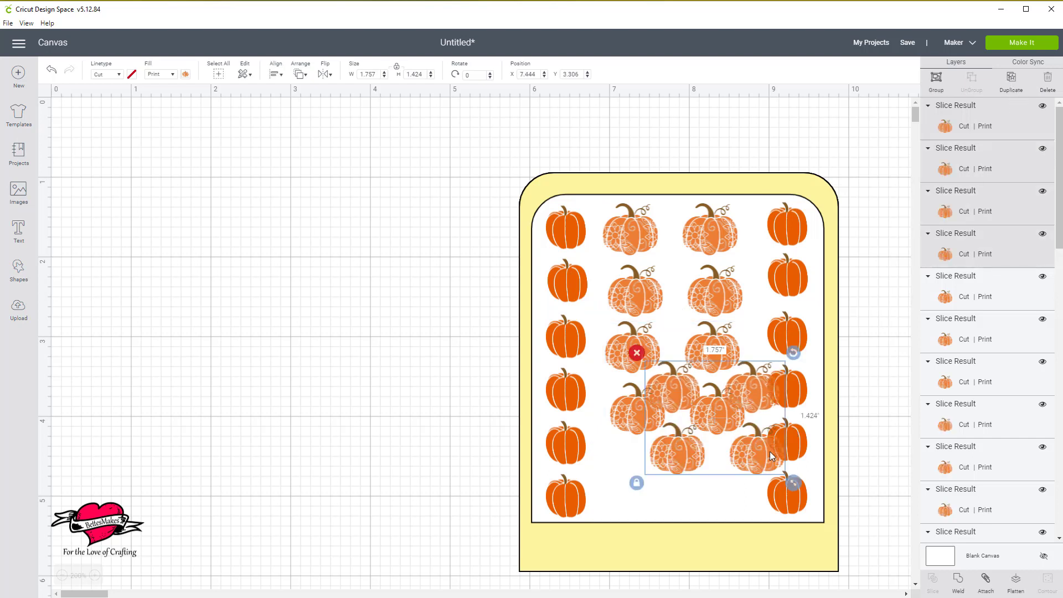
left_click_drag(746, 474, 712, 554)
Top-align the two floral pumpkins of the first row and shift the pair to about X 6.94, Y 1.28.
left_click(723, 238)
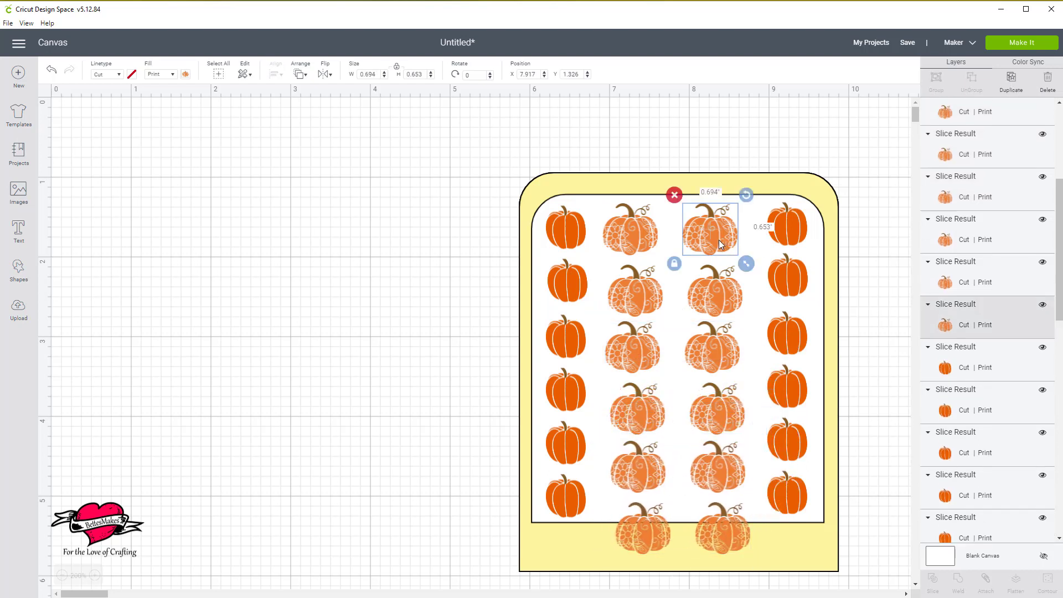
left_click(636, 238, "shift")
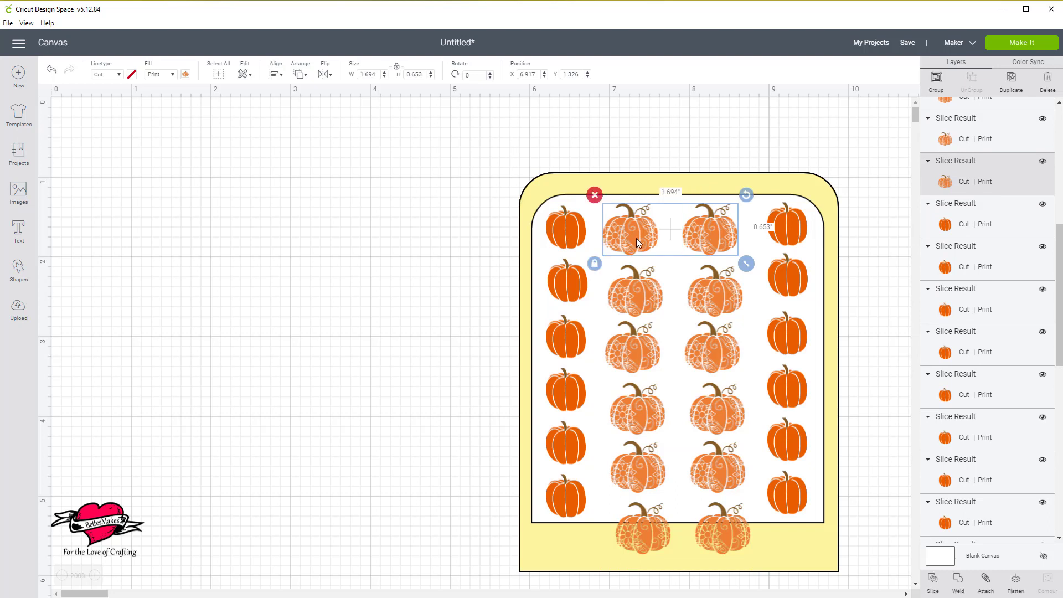
left_click(275, 74)
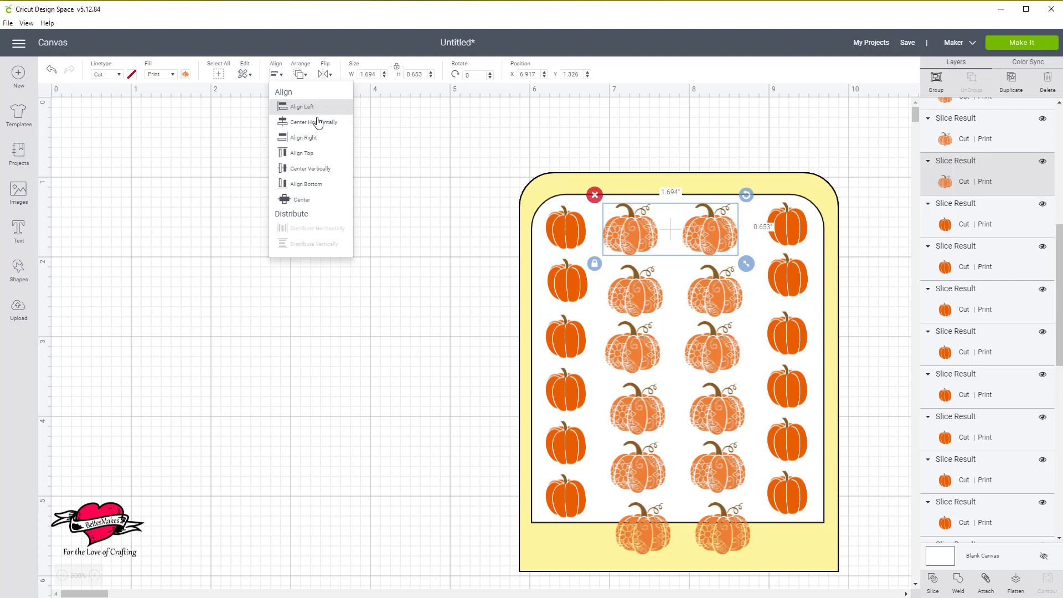
left_click(311, 154)
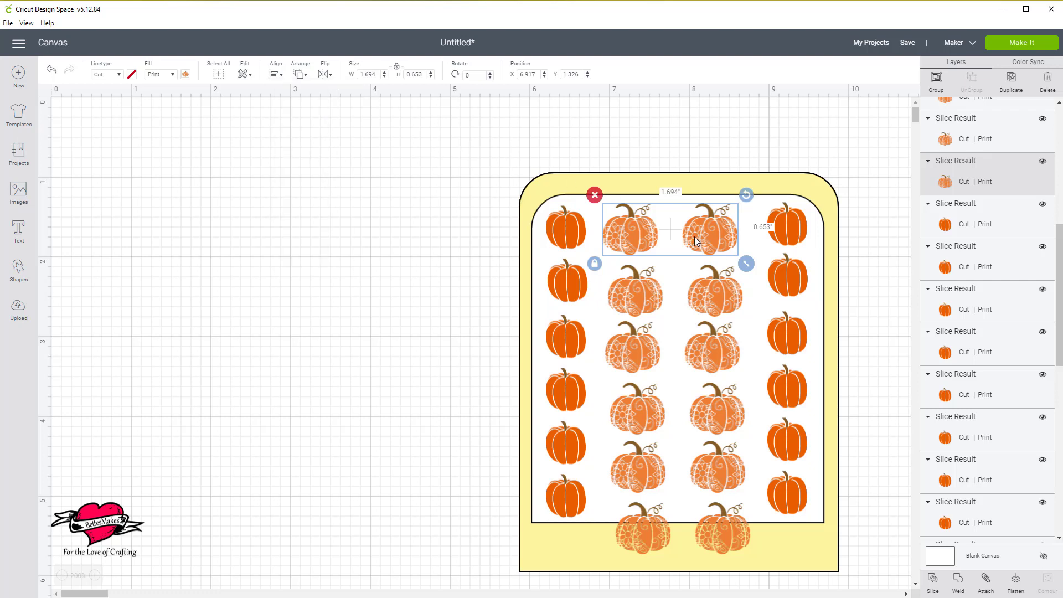
left_click_drag(701, 238, 703, 231)
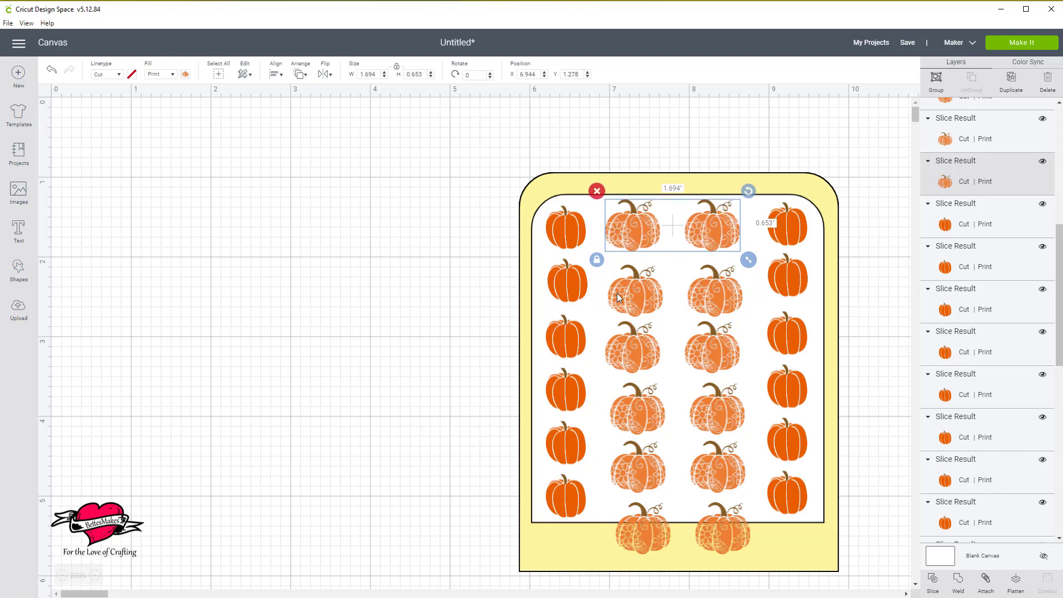
Raise the second floral row to about Y 1.98 and move the third floral row to about X 6.98, Y 2.67.
left_click(675, 273)
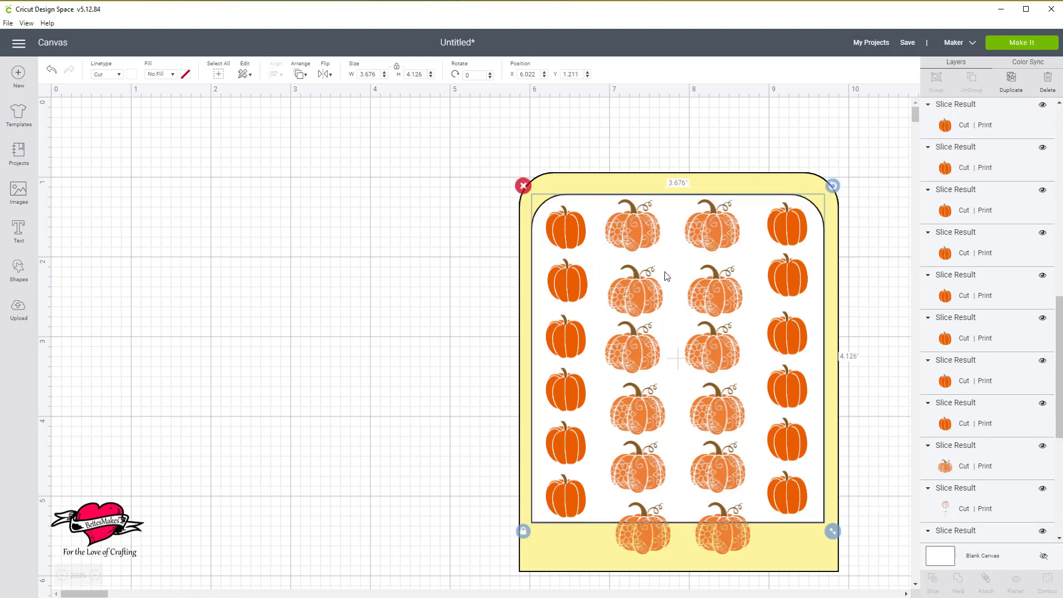
left_click(639, 290)
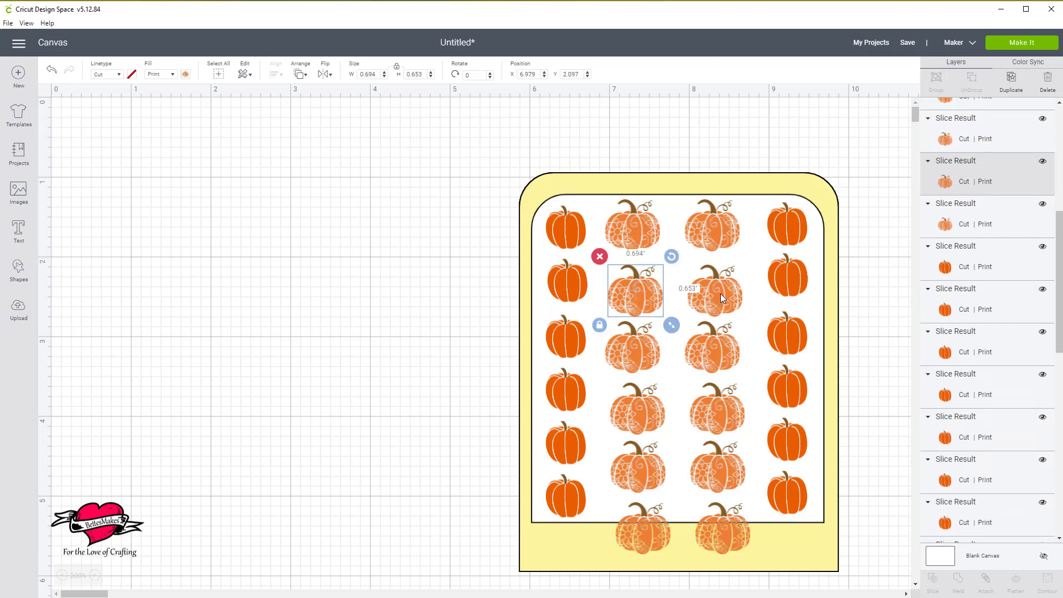
left_click(719, 293, "shift")
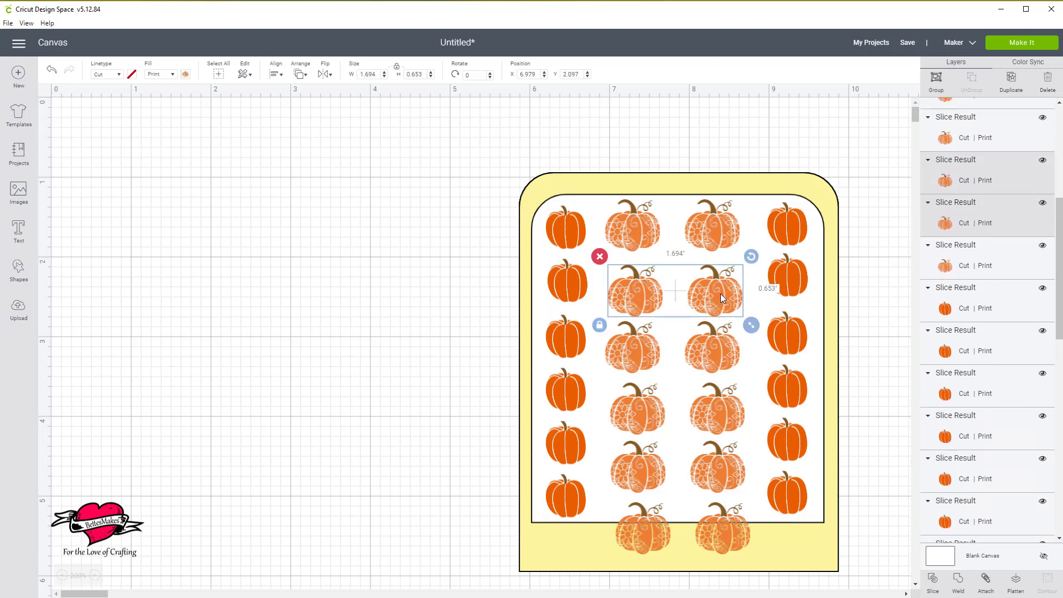
left_click_drag(720, 294, 720, 283)
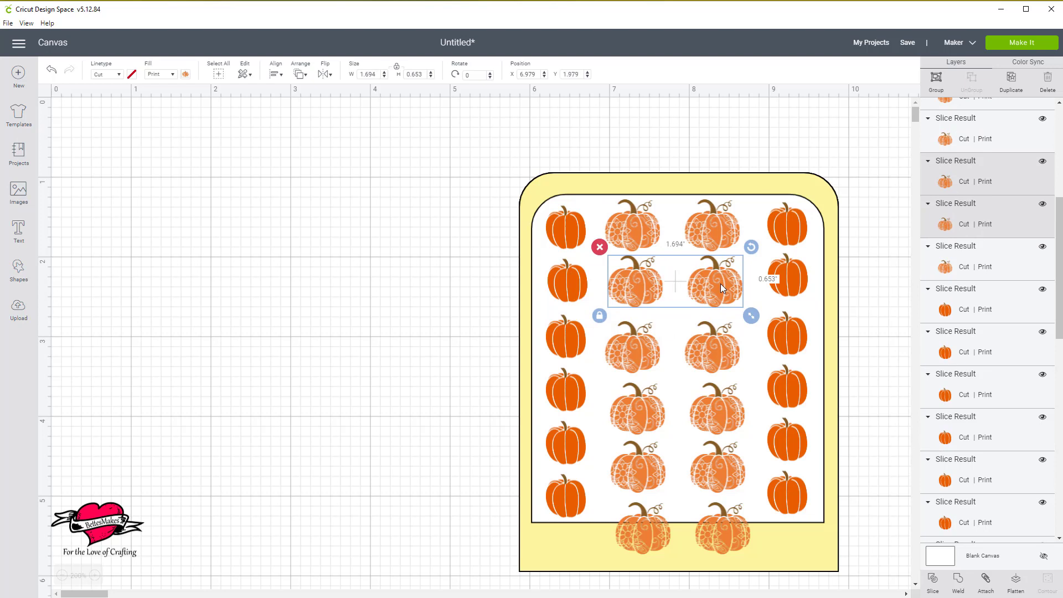
left_click(715, 357)
left_click(644, 344, "shift")
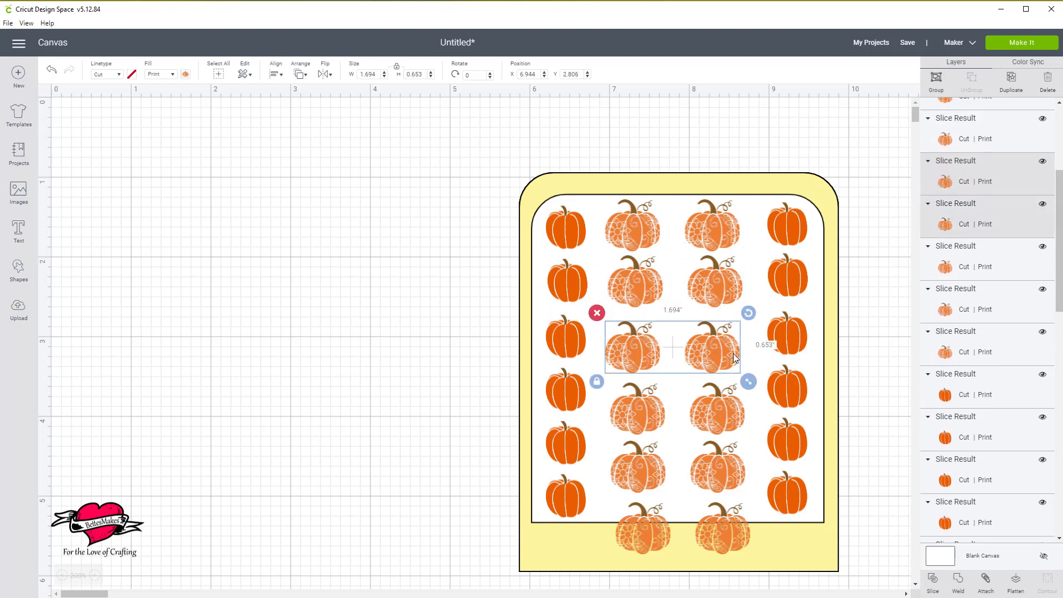
left_click_drag(736, 354, 737, 343)
Move the fourth floral row up to about X 7.02, Y 3.4 and the fifth to about X 7, Y 4.12.
left_click(718, 408)
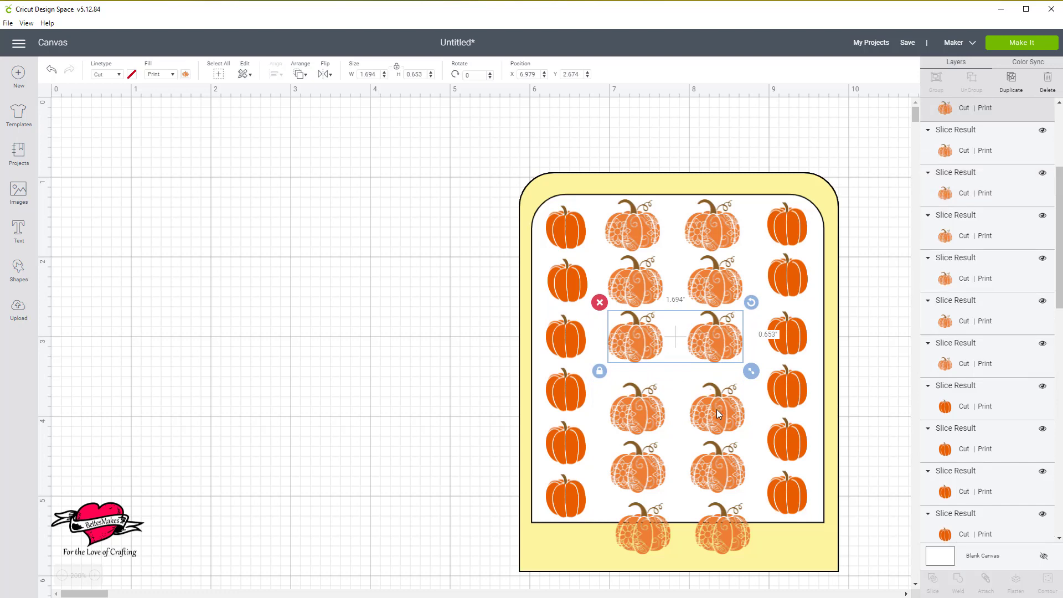
left_click(654, 411, "shift")
left_click_drag(731, 425, 733, 411)
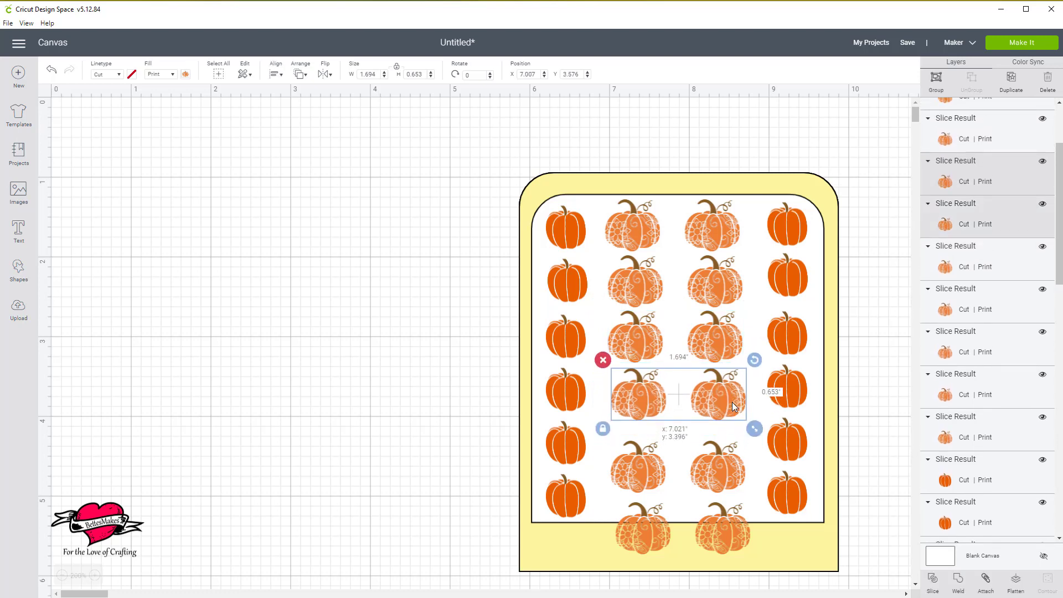
left_click(722, 460)
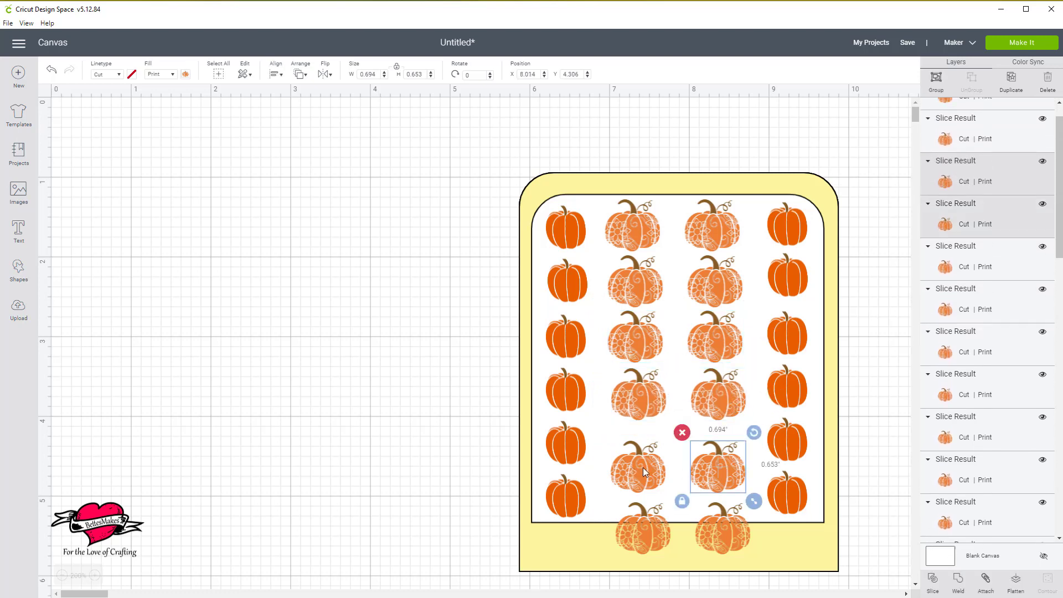
left_click(643, 467, "shift")
left_click_drag(720, 475, 718, 459)
Move the sixth floral row up onto the white panel's lower edge, at about X 7.01, Y 4.65.
left_click(730, 529)
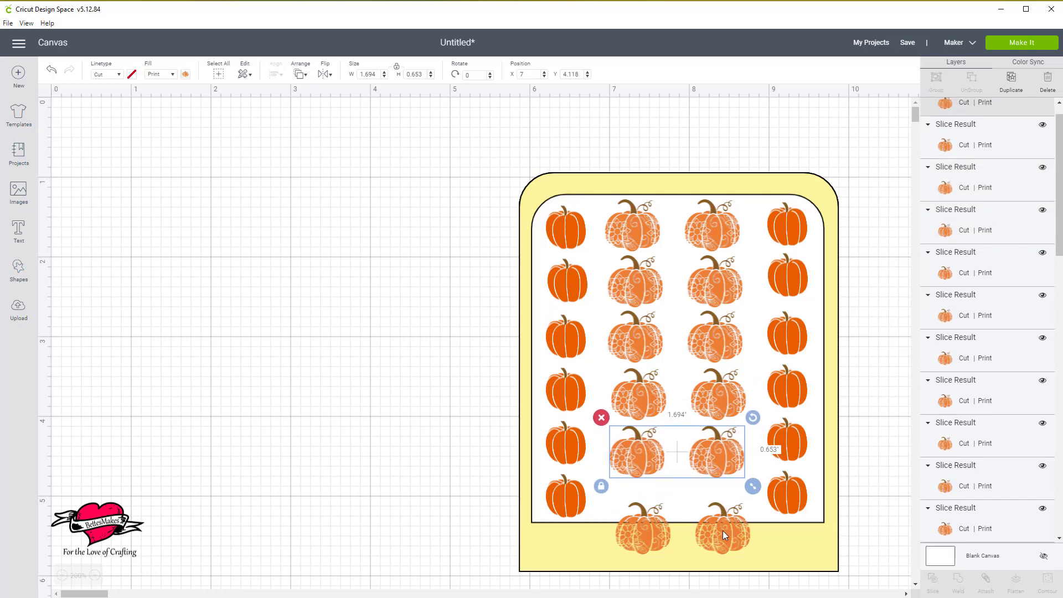
left_click(652, 529, "shift")
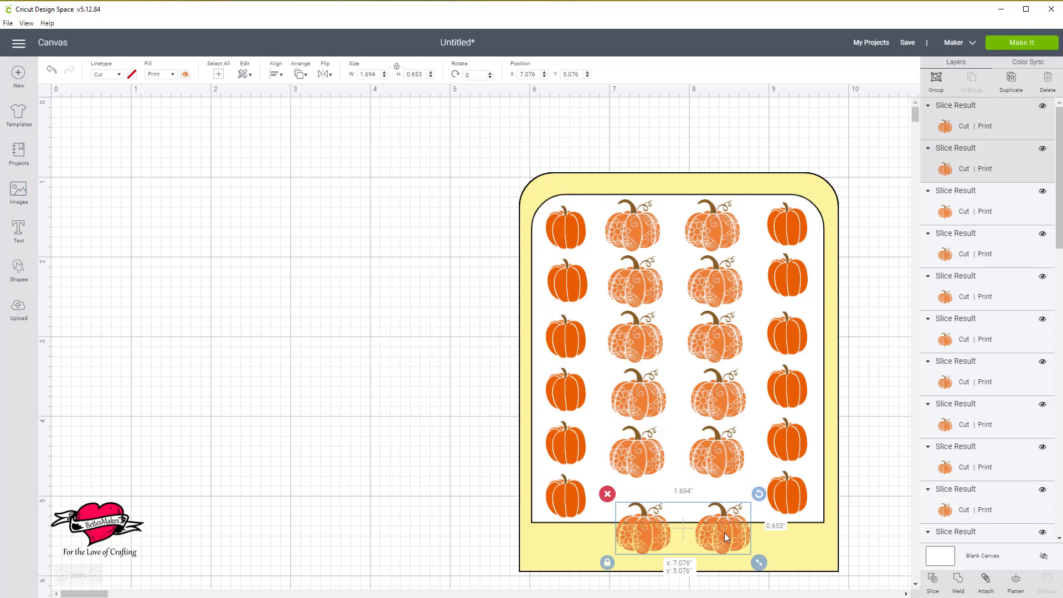
left_click_drag(724, 533, 716, 503)
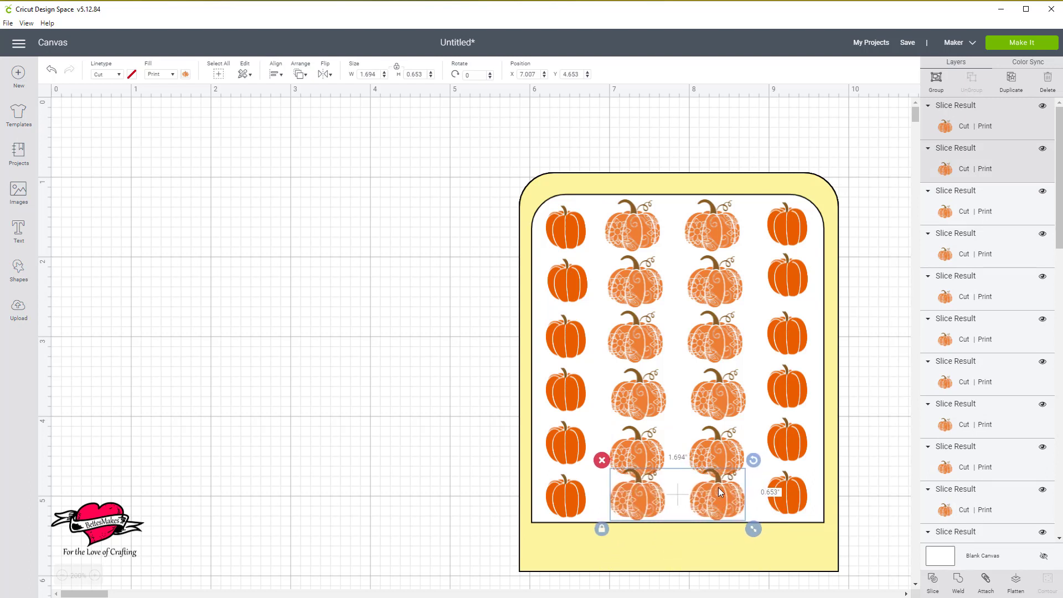
Nudge the fifth floral row up to about Y 4.0, clear of the sixth row.
left_click(723, 454)
left_click(646, 453)
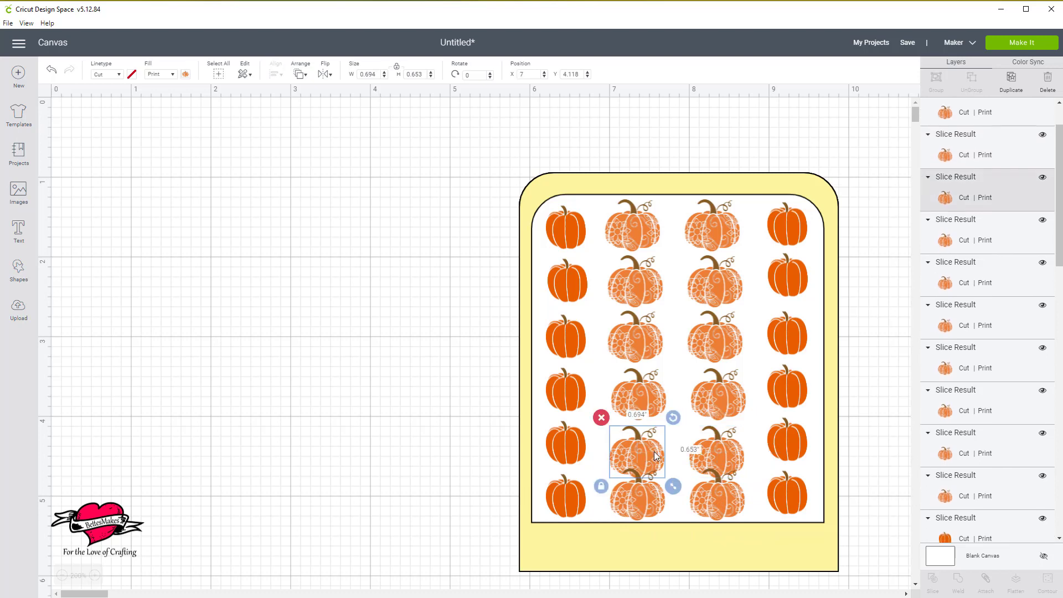
left_click(718, 453, "shift")
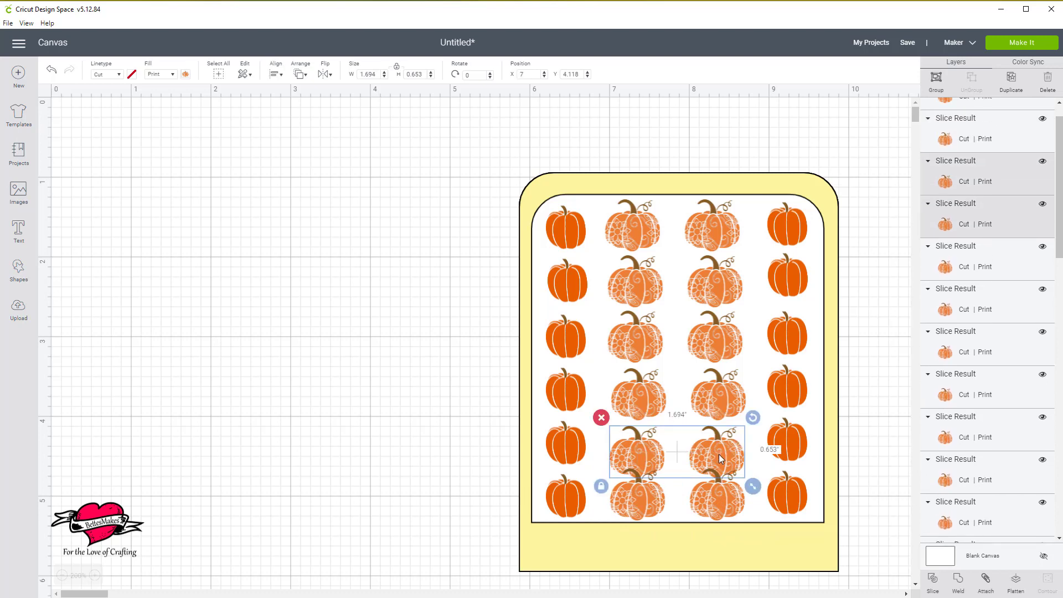
key("Up")
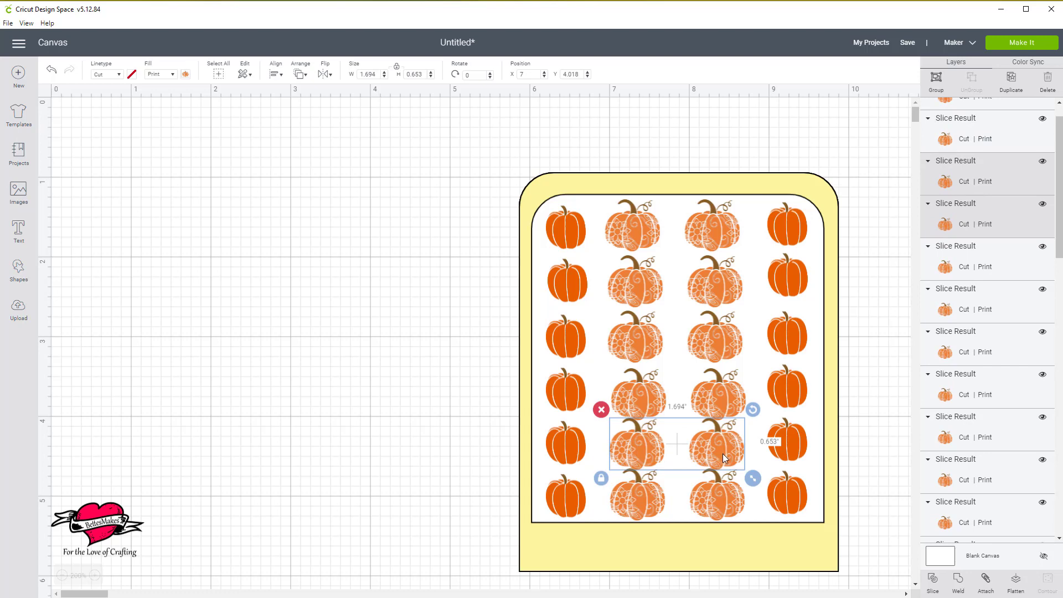
Move the fourth floral row to about X 7.06, Y 3.33 and shift the third floral row slightly upward.
left_click_drag(721, 453, 727, 390)
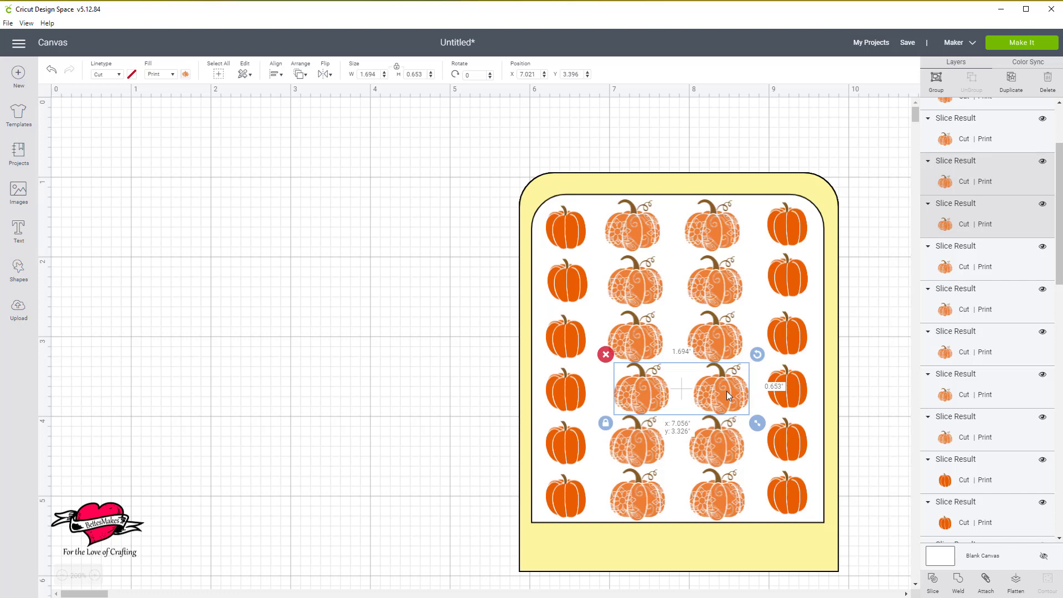
left_click_drag(726, 390, 726, 391)
left_click(709, 333)
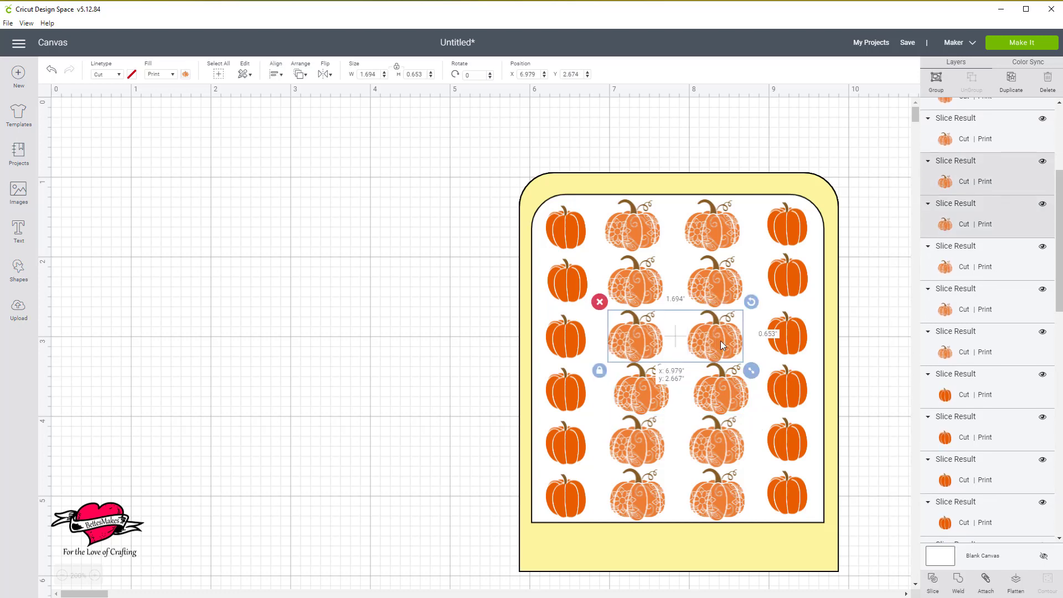
left_click_drag(720, 343, 719, 341)
Raise the second floral row slightly to about Y 1.97.
left_click(719, 294)
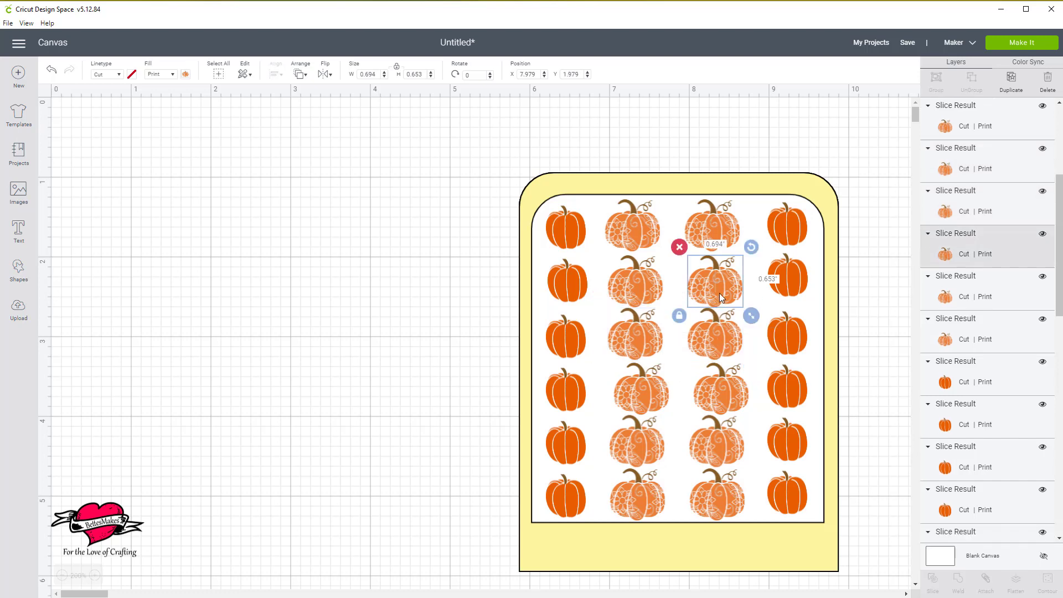
left_click(646, 285, "shift")
left_click_drag(713, 285, 714, 285)
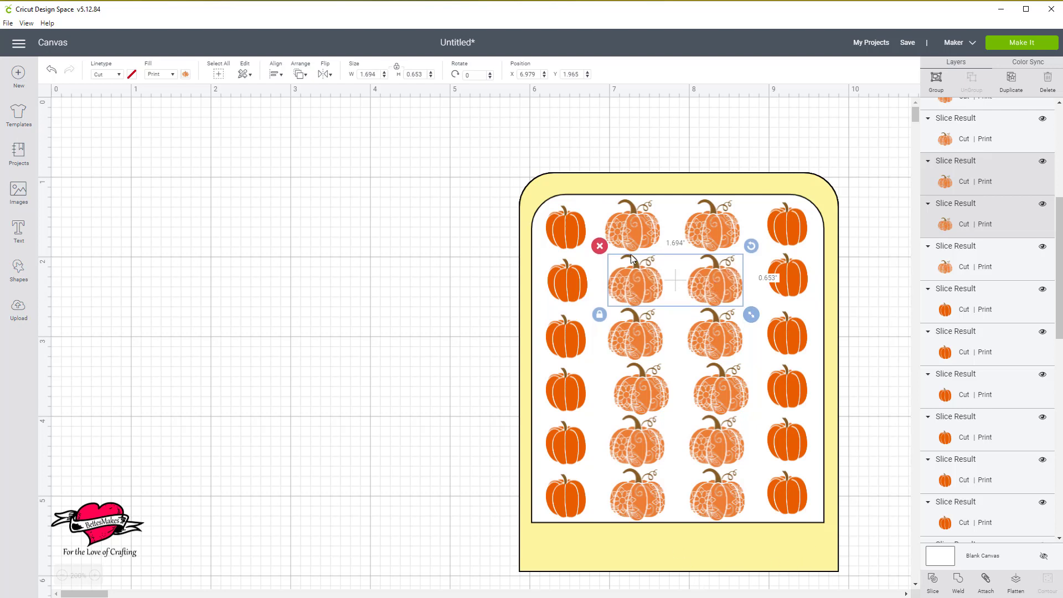
Left-align all six pumpkins of the left floral column.
left_click(624, 223)
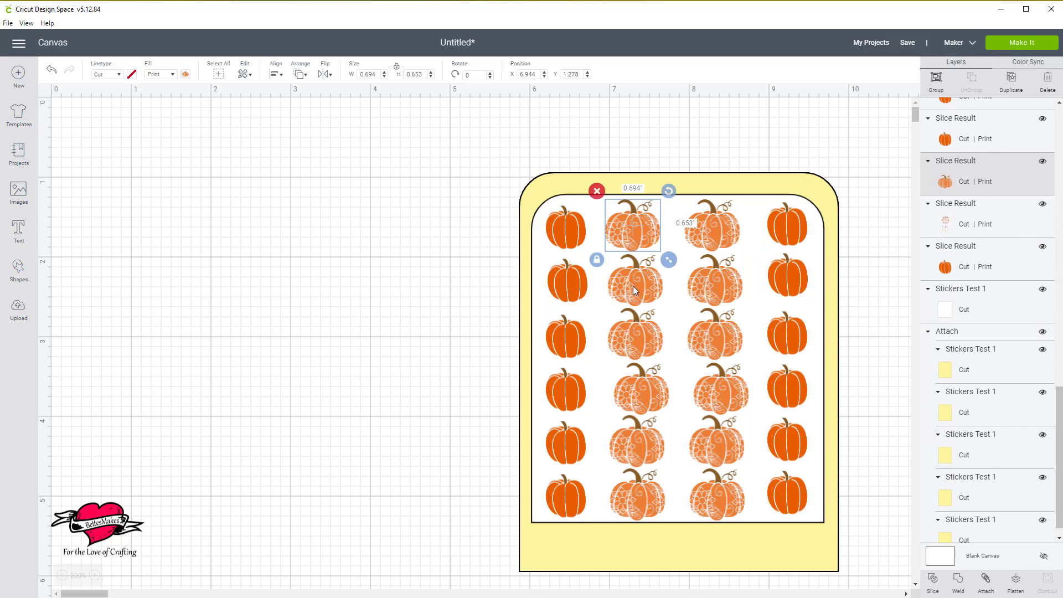
left_click(633, 285, "shift")
left_click(638, 338, "shift")
left_click(633, 394, "shift")
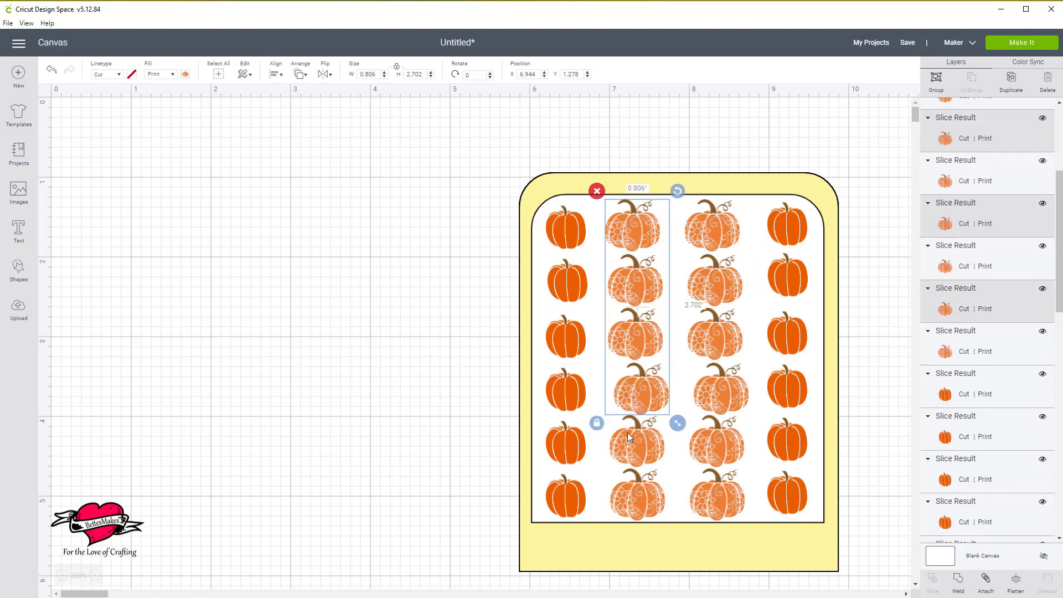
left_click(634, 448, "shift")
left_click(638, 500, "shift")
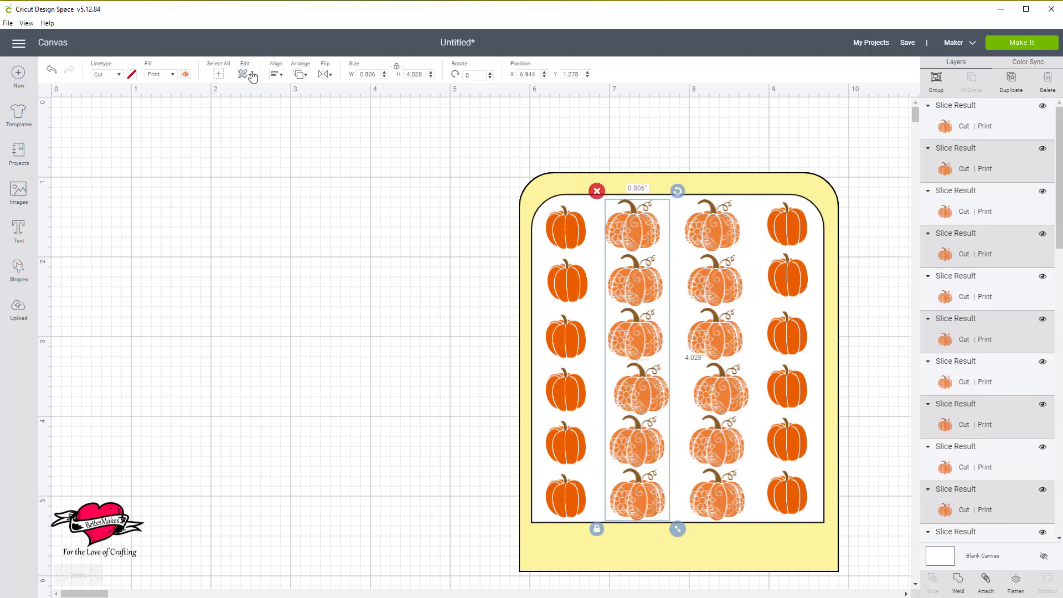
left_click(277, 74)
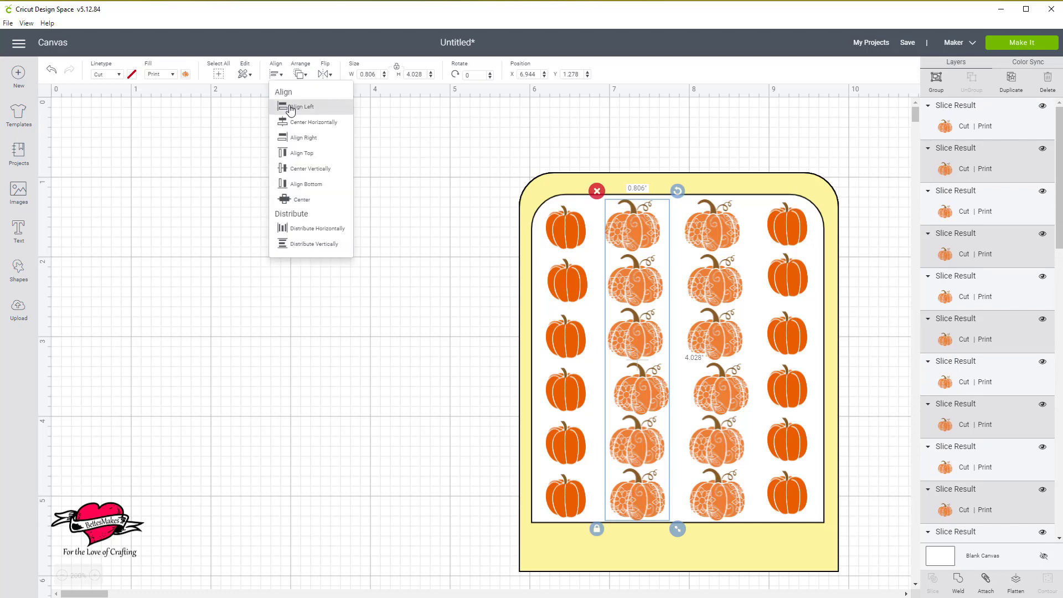
left_click(291, 108)
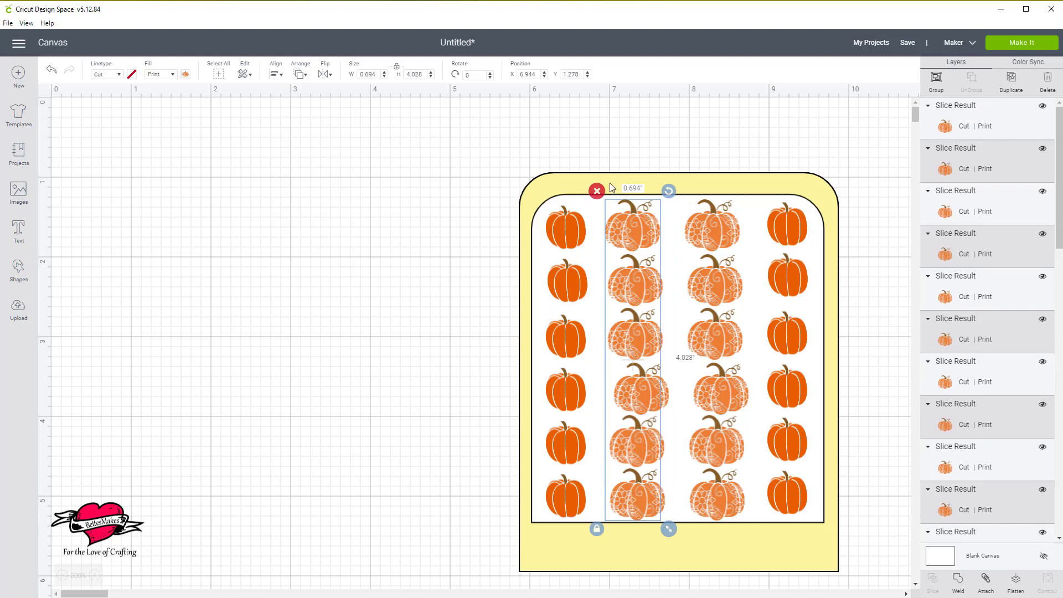
Left-align all six pumpkins of the right floral column.
left_click(716, 228)
left_click(705, 271, "shift")
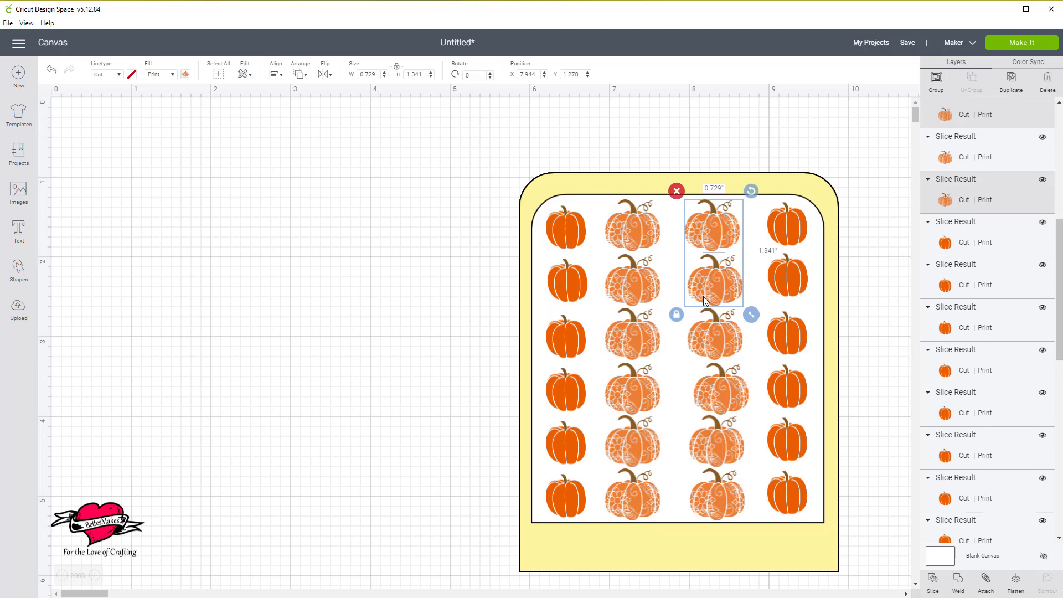
left_click(722, 359, "shift")
left_click(718, 390, "shift")
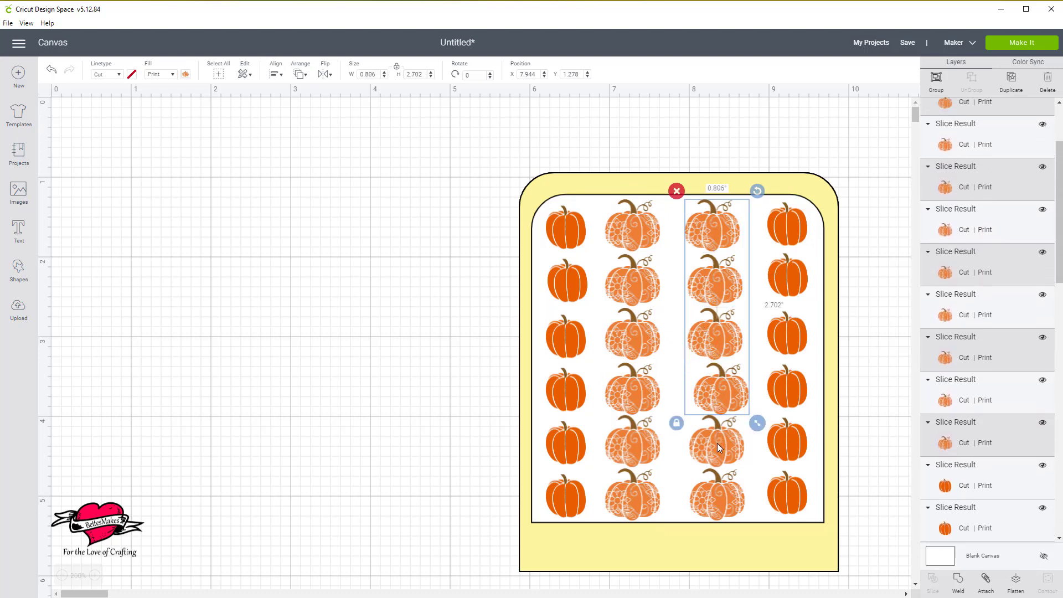
left_click(716, 443, "shift")
left_click(715, 500, "shift")
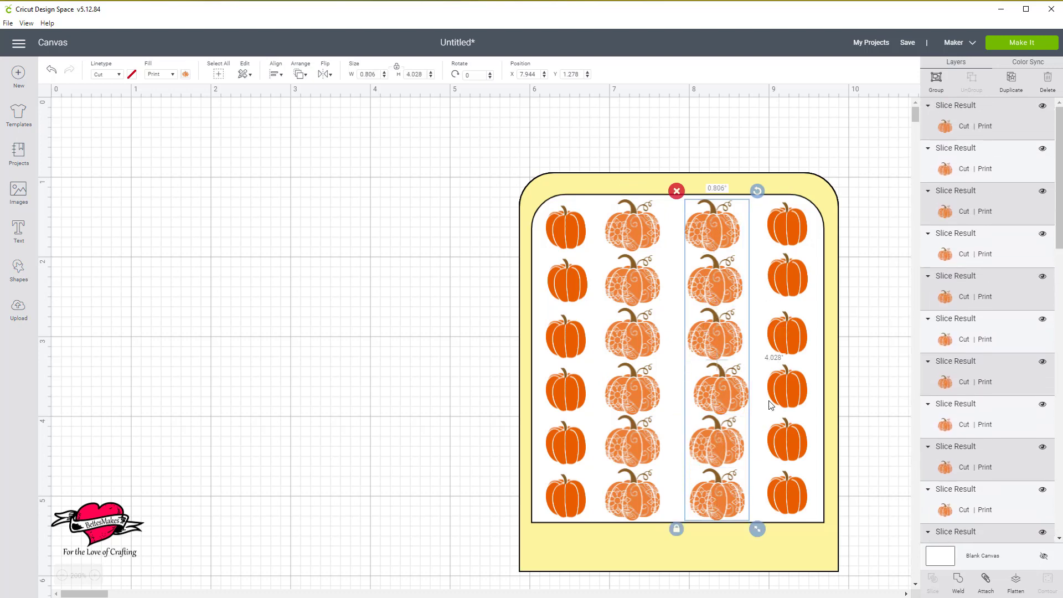
left_click(275, 74)
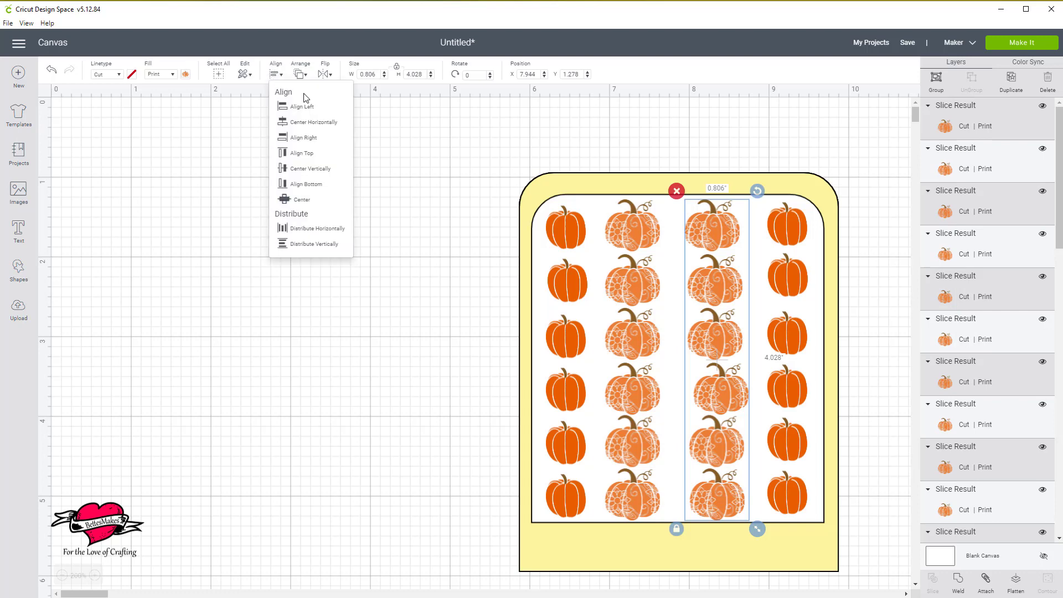
left_click(302, 107)
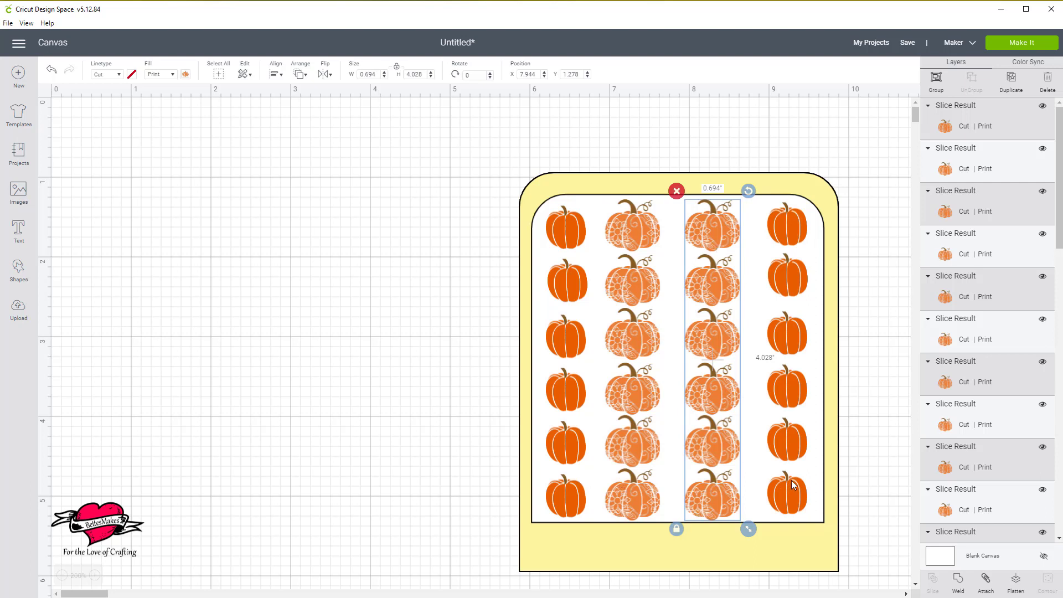
left_click(819, 159)
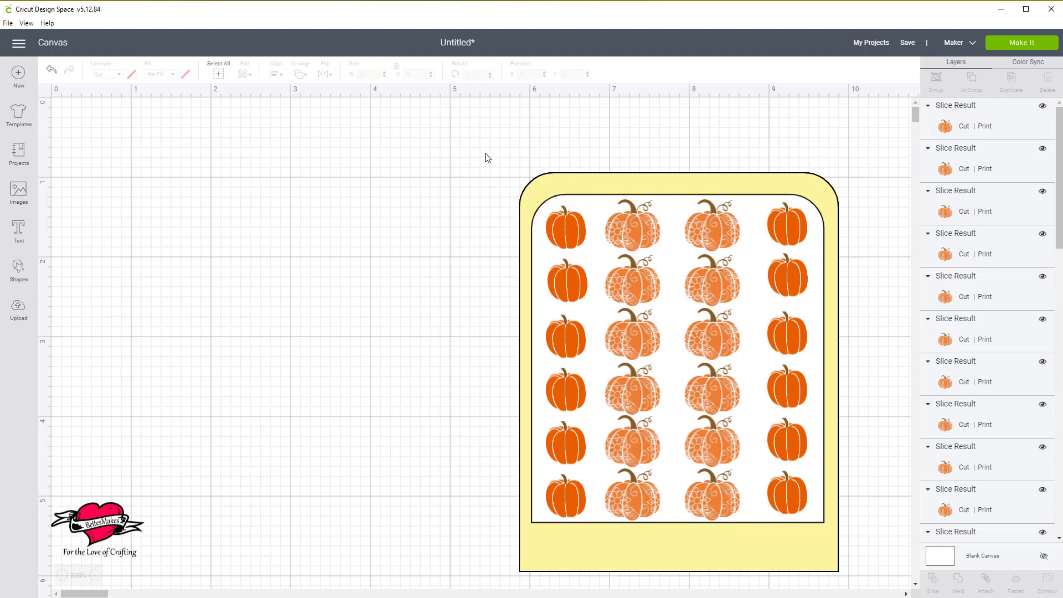
Group the frame, white panel and all pumpkins, and move the group to about X 0.56, Y 0.33.
left_click_drag(485, 150, 857, 579)
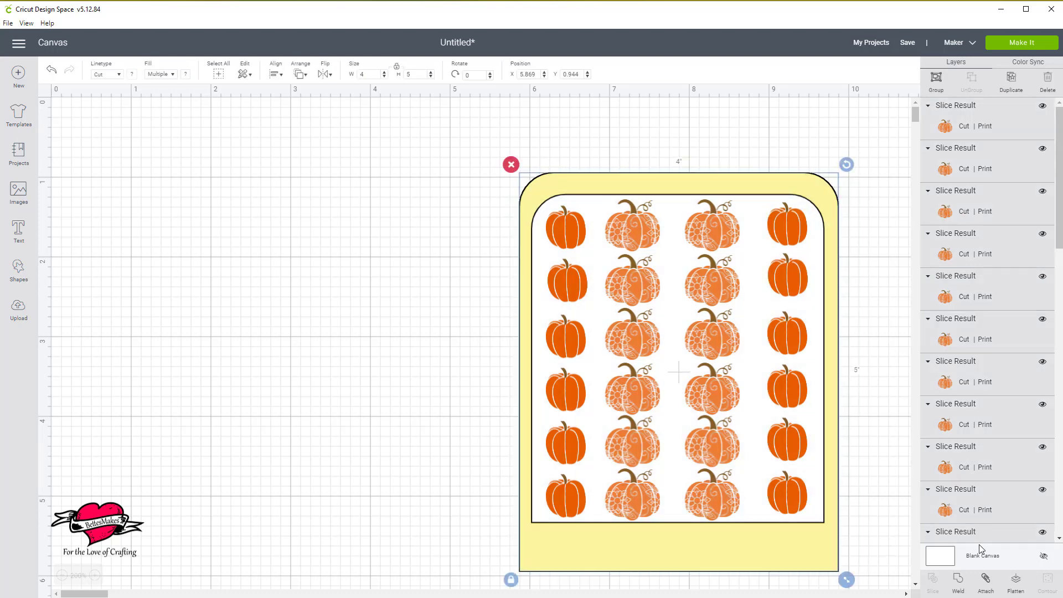
left_click(935, 80)
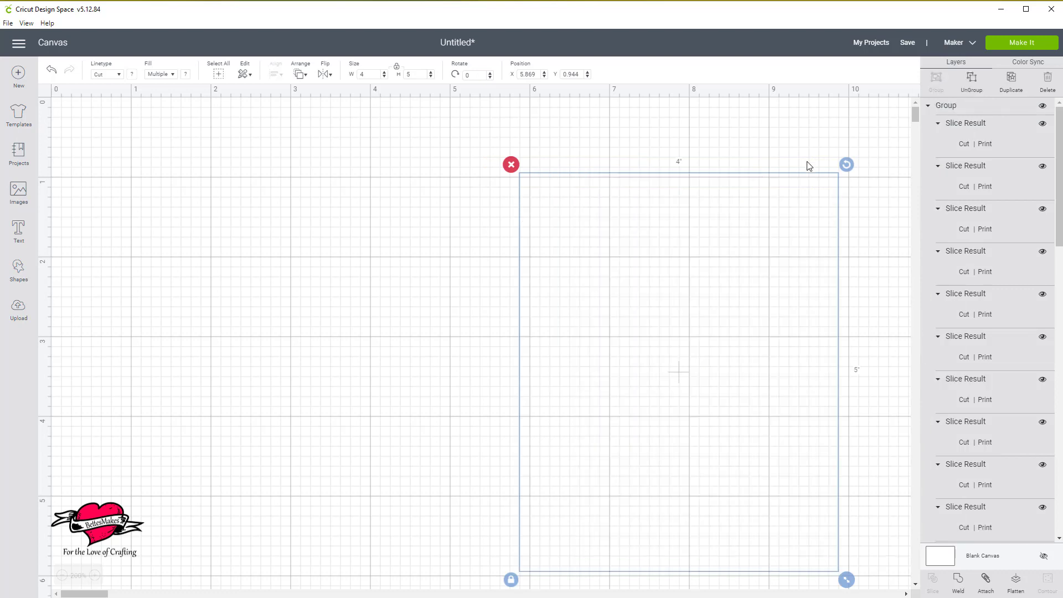
left_click_drag(788, 229, 363, 176)
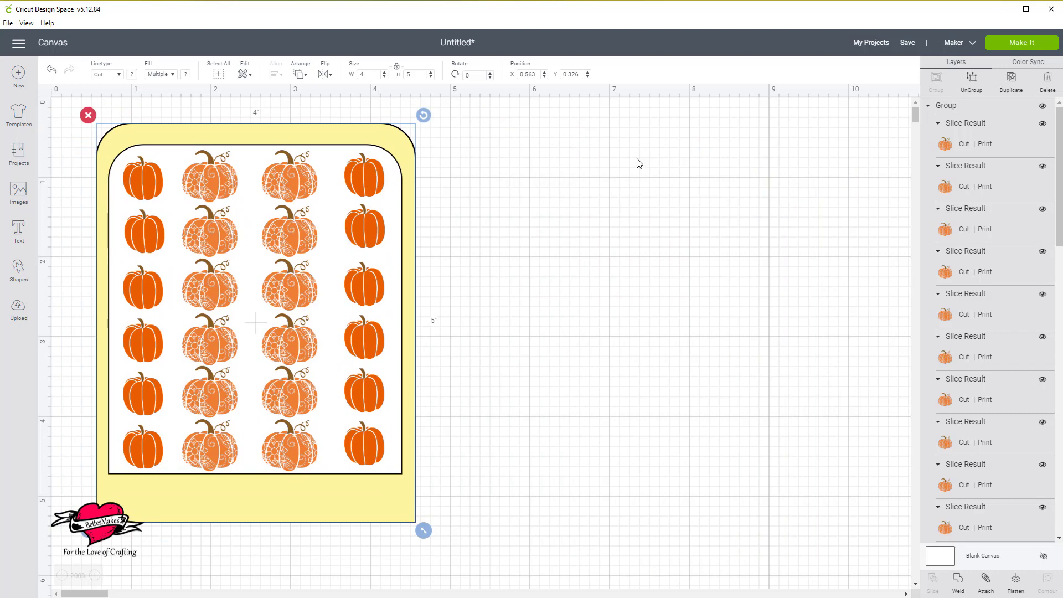
left_click(516, 214)
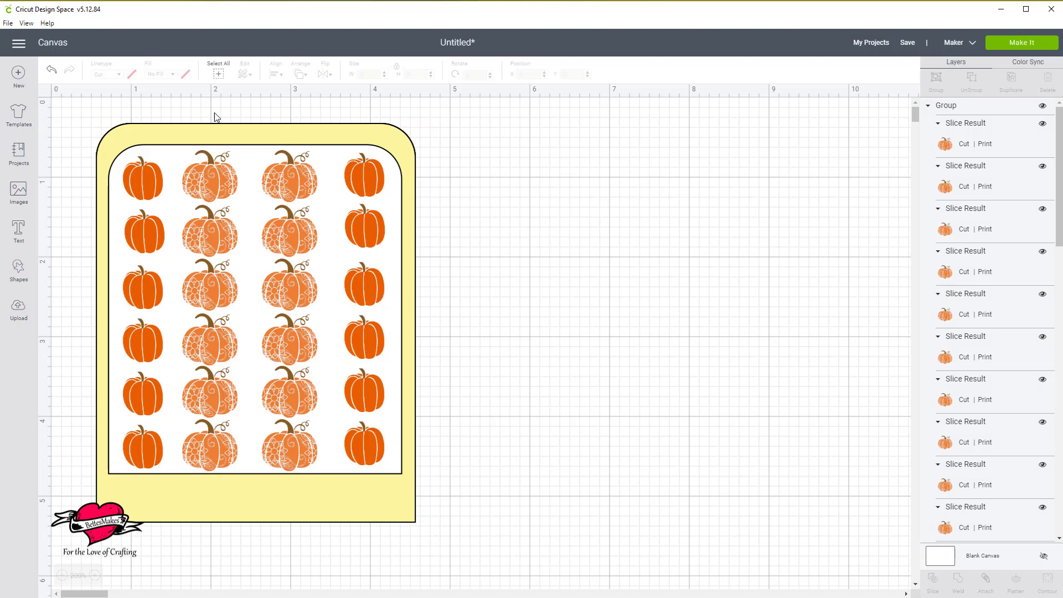
Hide the white Stickers Test 1 panel layer inside the sticker sheet group.
left_click(154, 189)
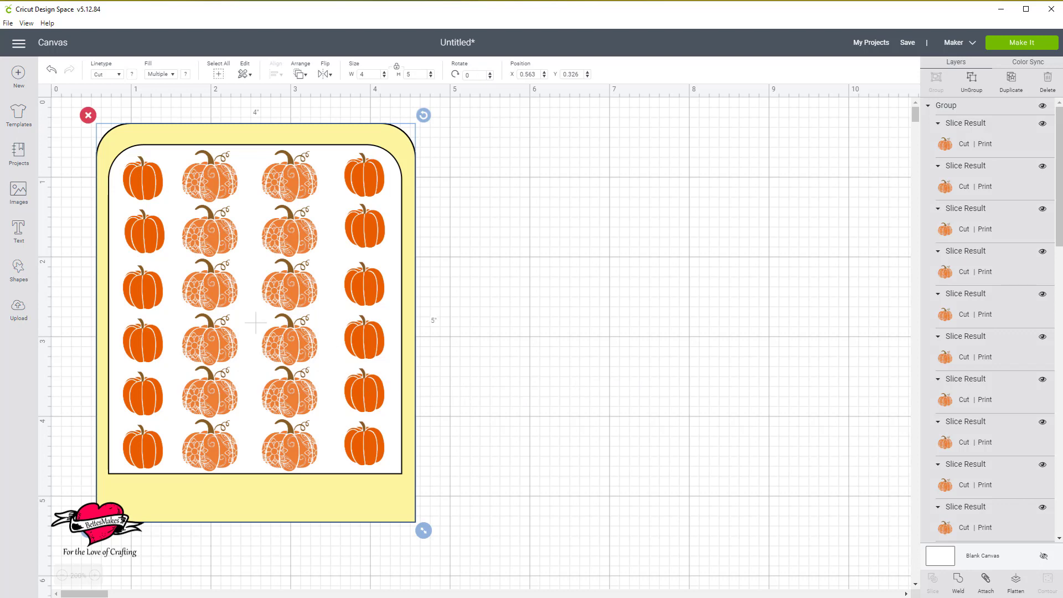
scroll(970, 374, "down", 10)
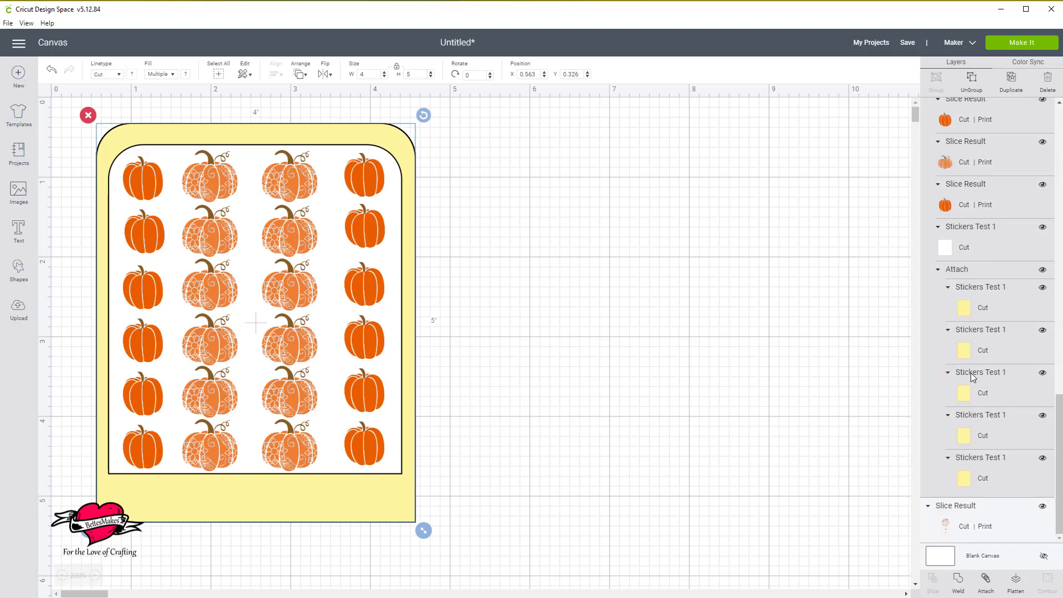
left_click(1042, 229)
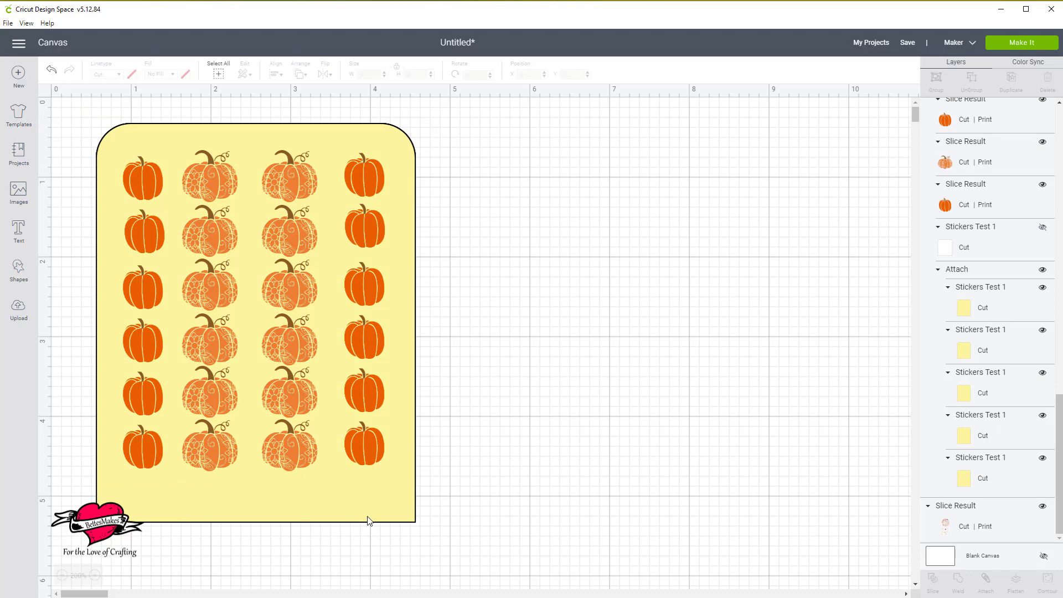
Add the text "For You" and set its font to Parsnips.
left_click(18, 233)
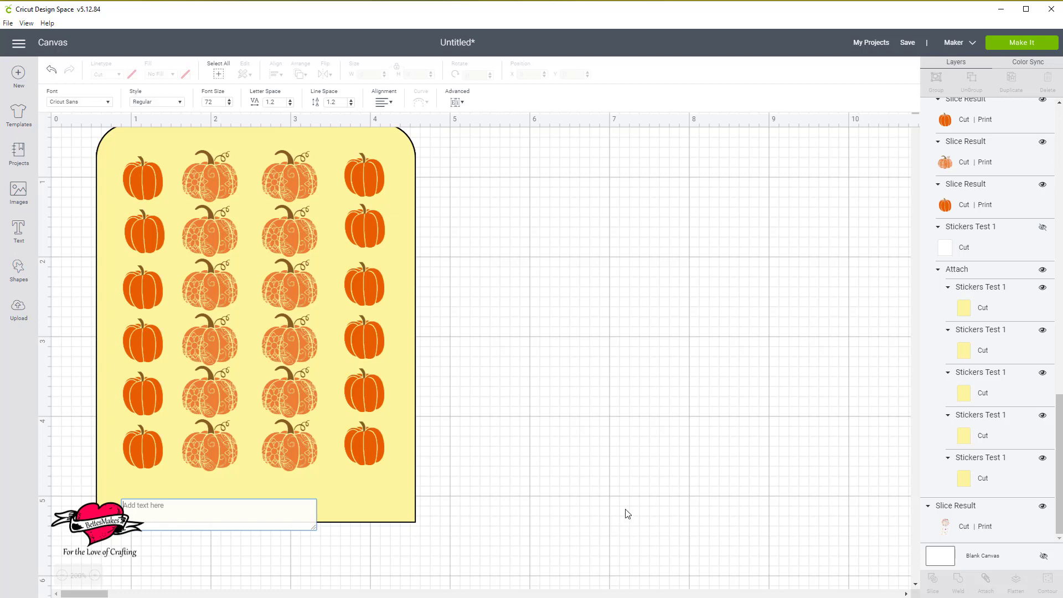
type("For")
type("You")
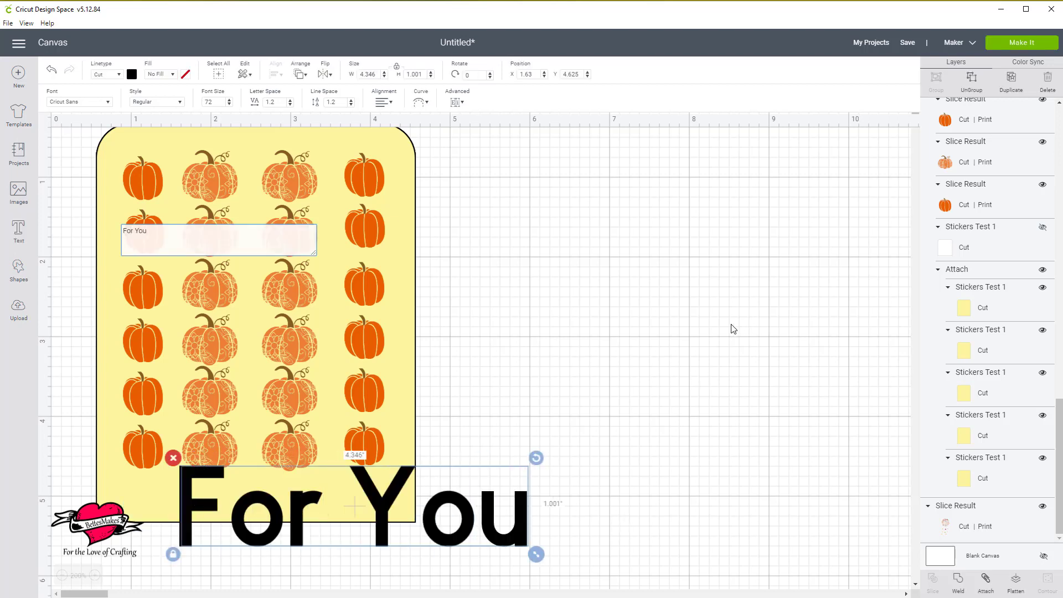
left_click(107, 102)
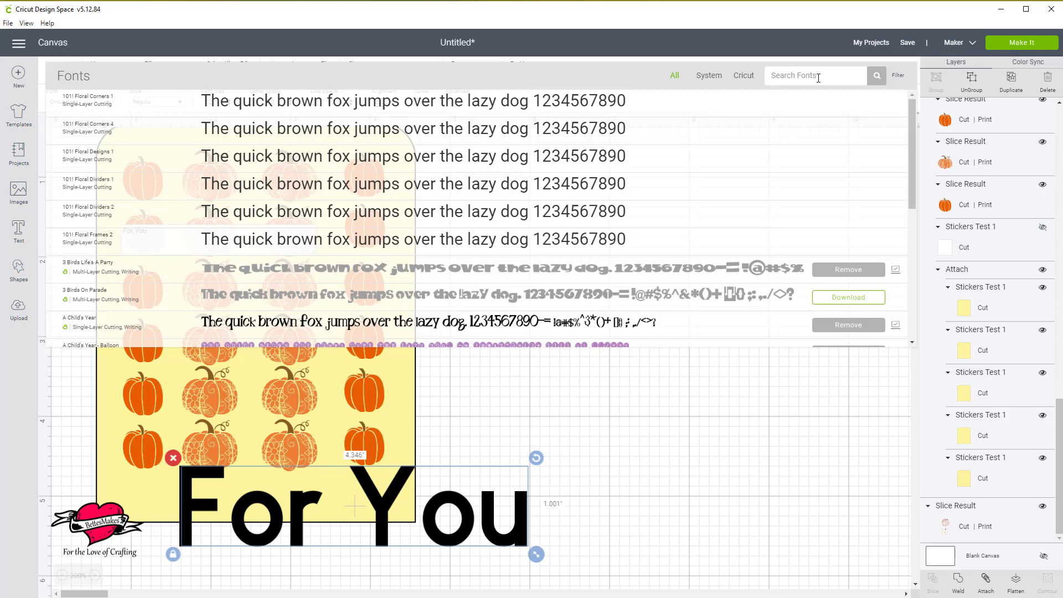
type("Parsni")
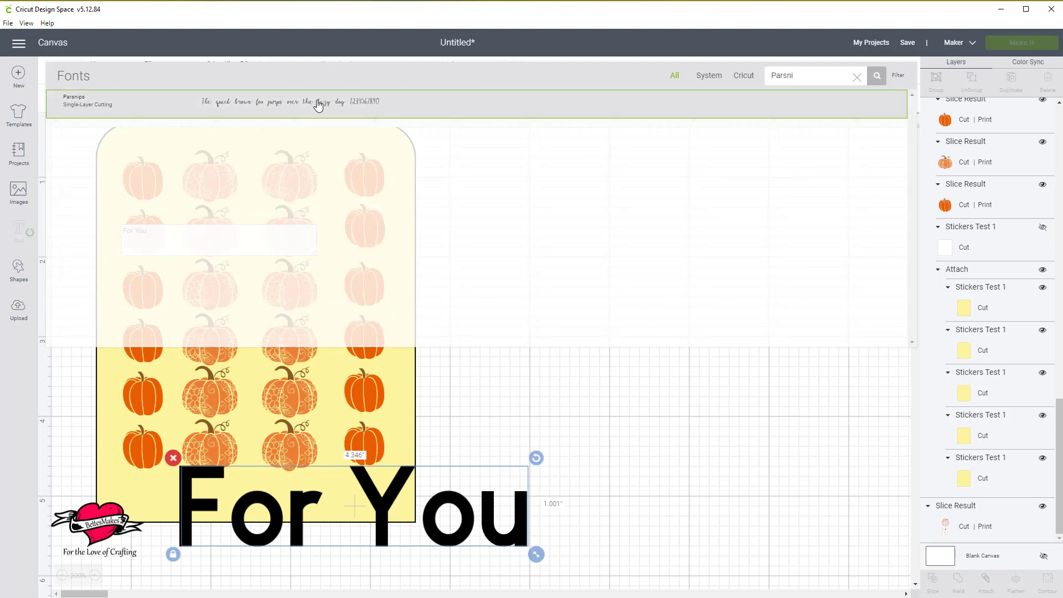
left_click(319, 104)
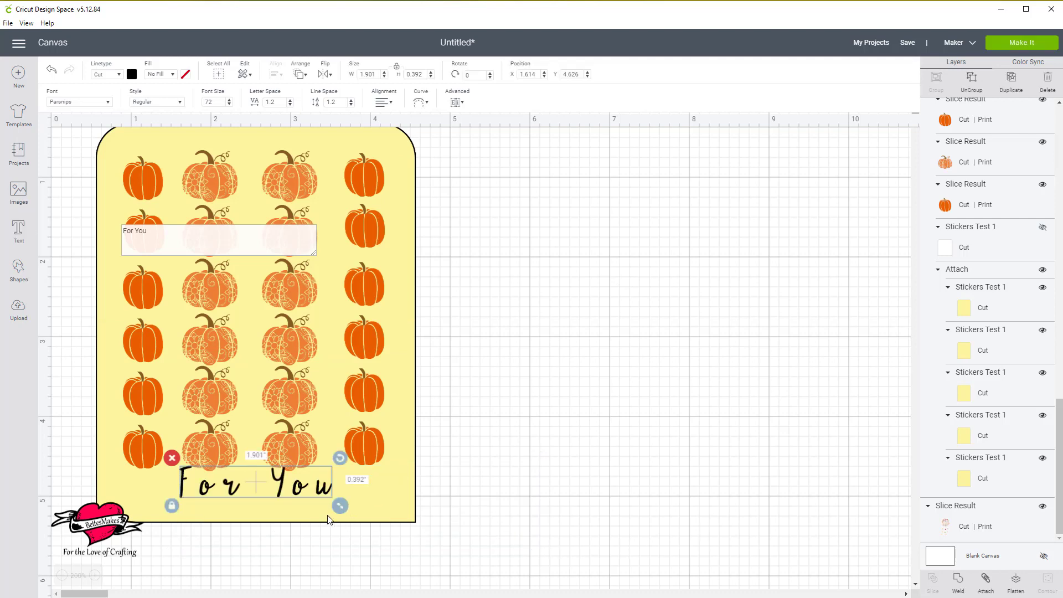
Enlarge the "For You" text to about font size 84.1 and set its letter spacing to -0.1.
left_click(341, 507)
left_click_drag(344, 520, 370, 542)
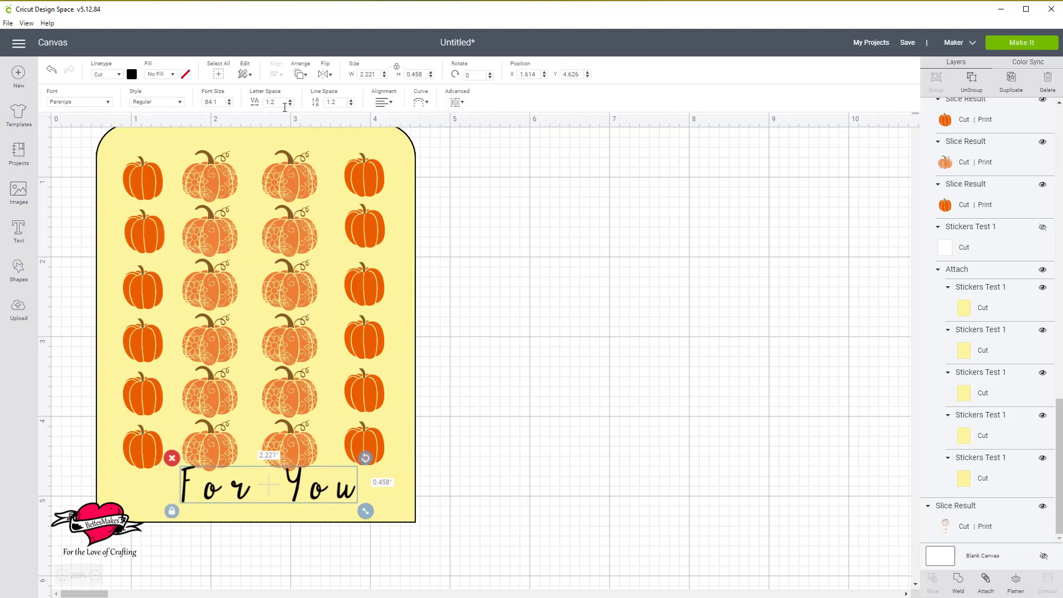
left_click(289, 104)
left_click(290, 104)
left_click(289, 104)
left_click(290, 105)
left_click(290, 105)
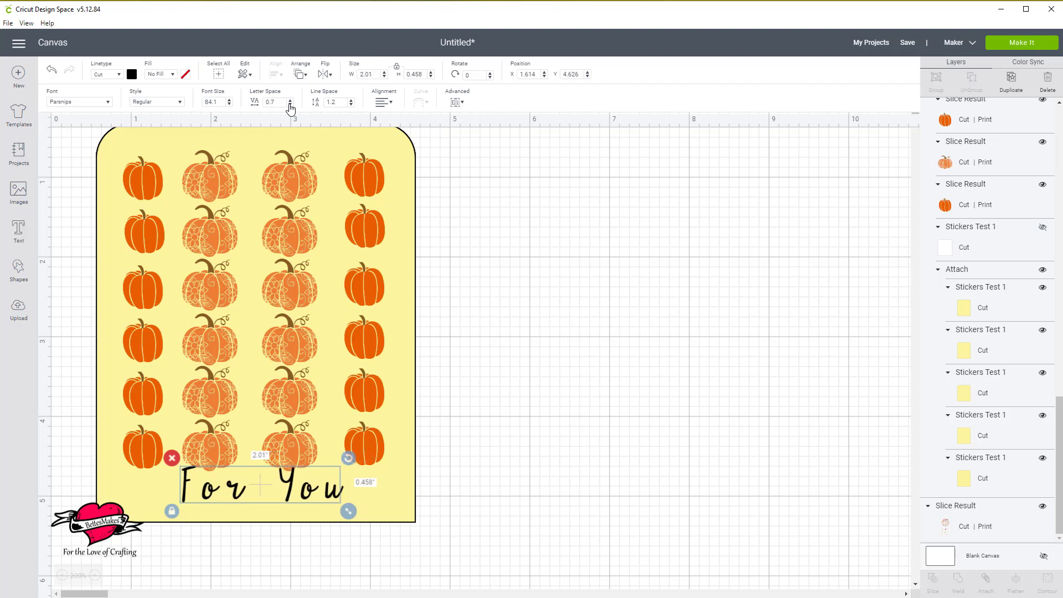
left_click(290, 105)
left_click(289, 105)
left_click(290, 104)
left_click(290, 105)
left_click(289, 104)
left_click(289, 104)
left_click(289, 104)
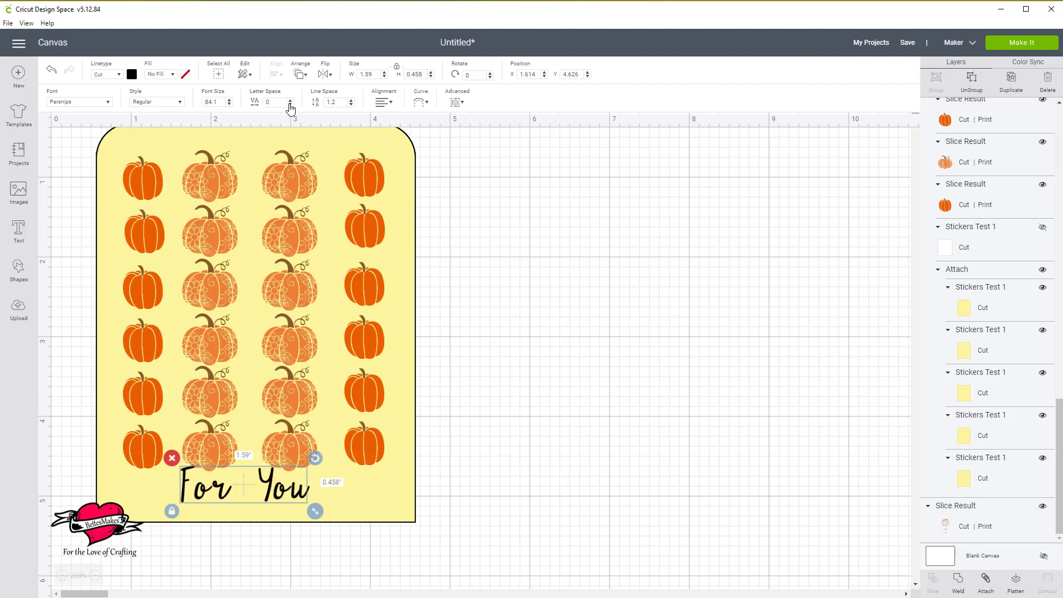
left_click(289, 104)
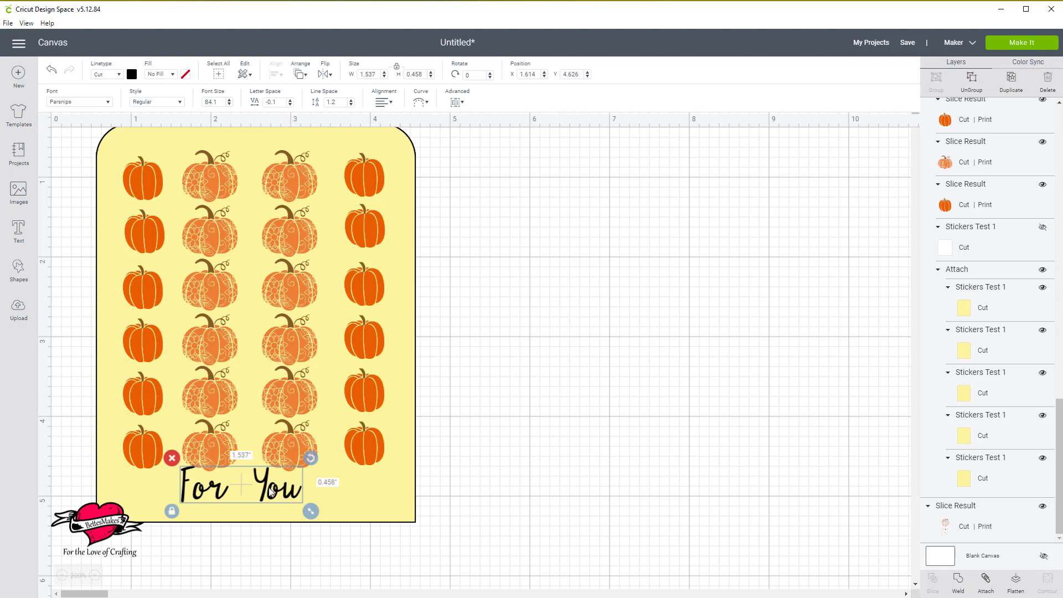
Move the "For You" text to about X 1.78, Y 4.8 below the pumpkins and change its linetype to Draw.
mouse_move(272, 494)
left_mouse_down()
mouse_move(271, 509)
mouse_move(283, 509)
left_mouse_up()
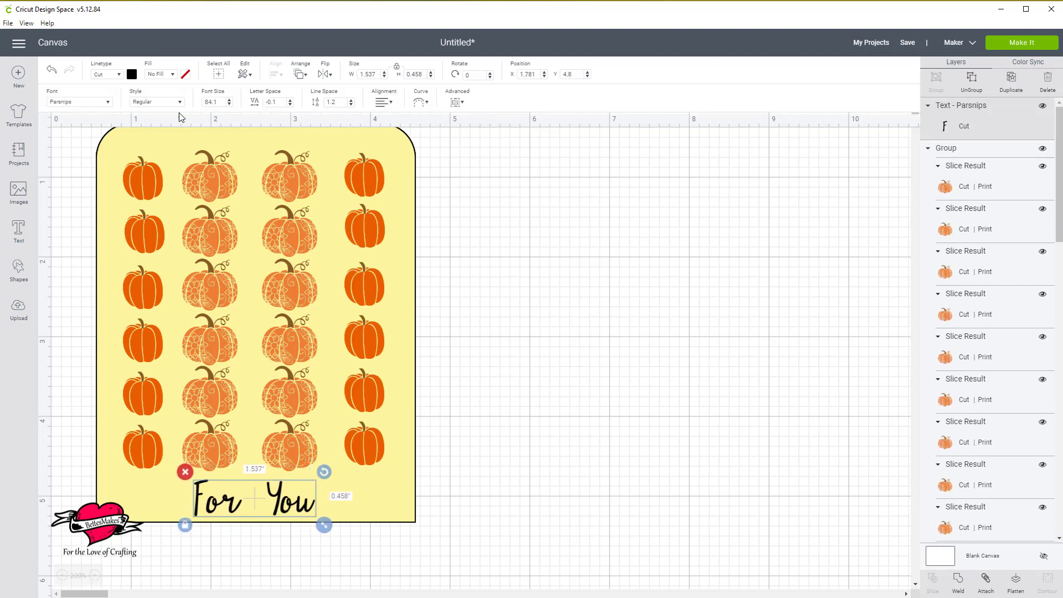
left_click(121, 76)
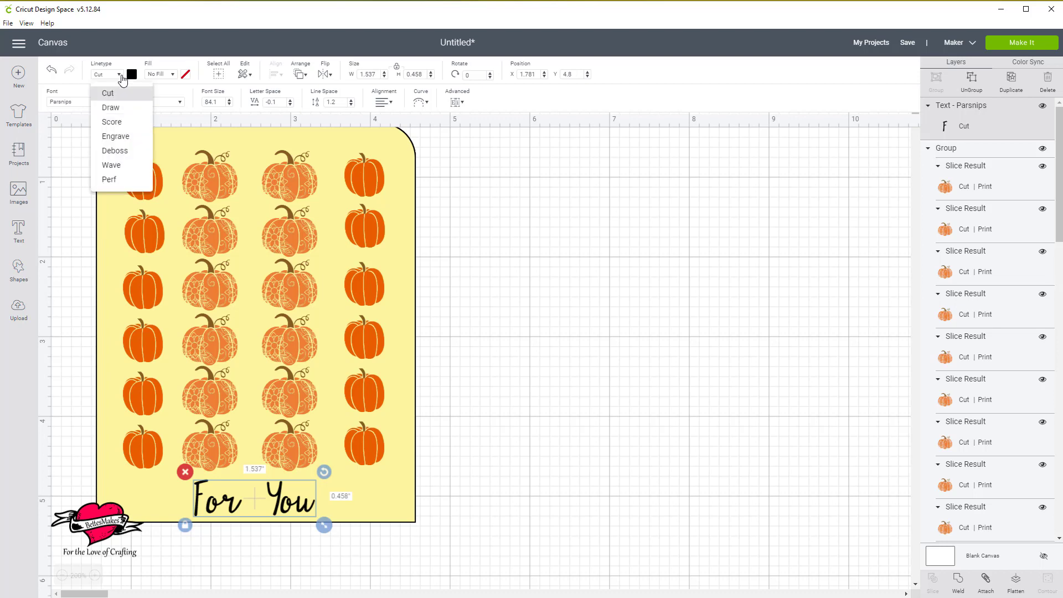
left_click(132, 108)
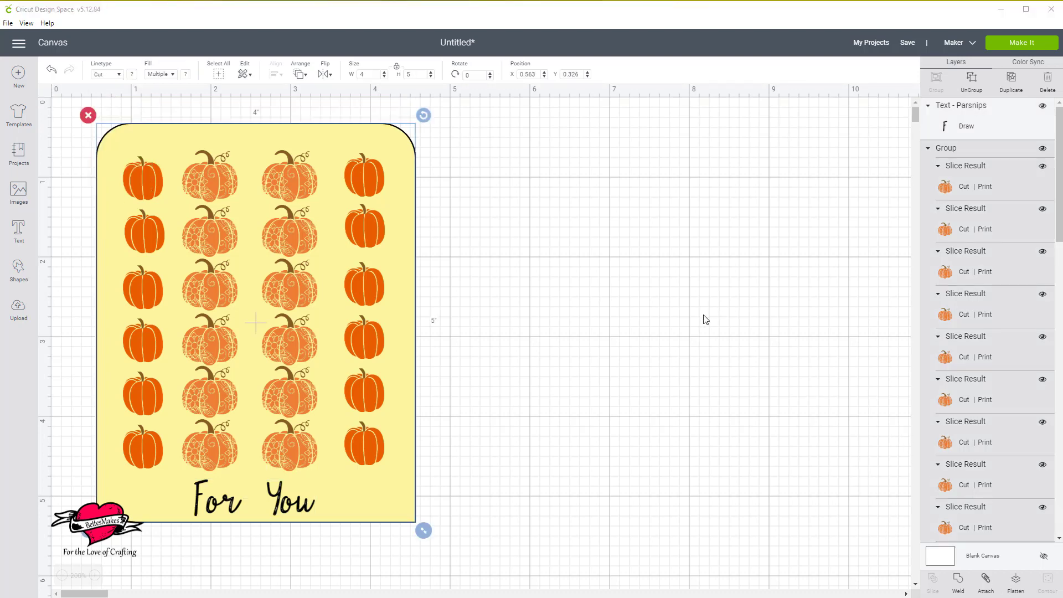
Group the "For You" text with the pumpkin sticker sheet.
scroll(732, 312, "down", 1)
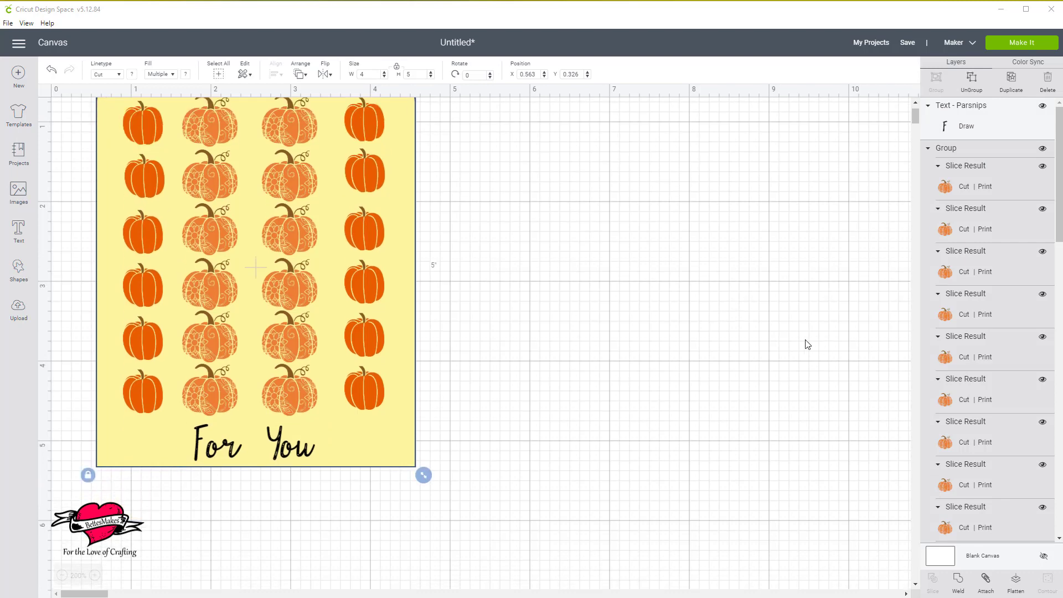
left_click(299, 457)
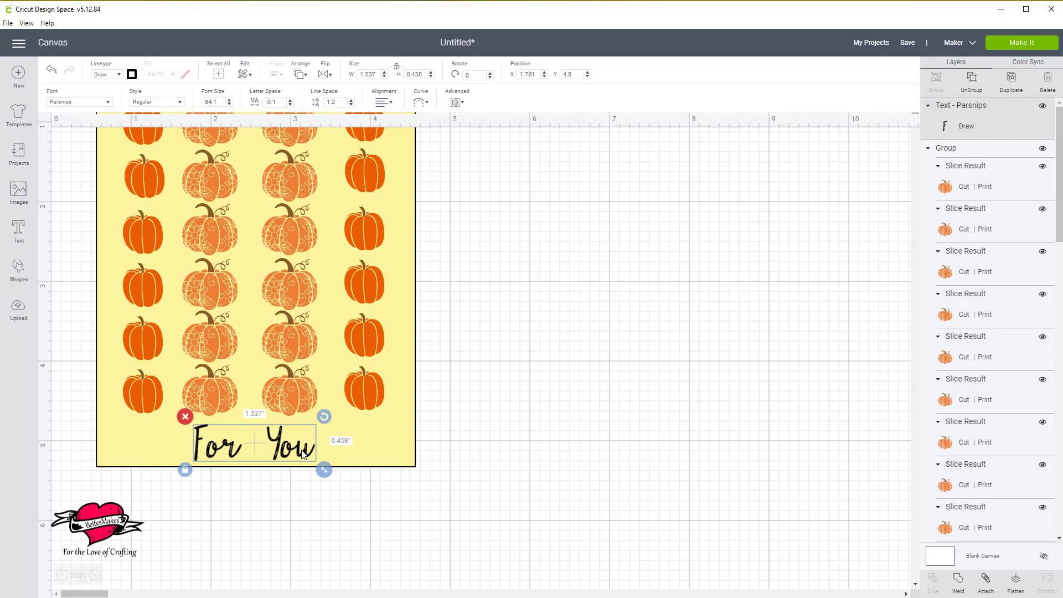
left_click(408, 449)
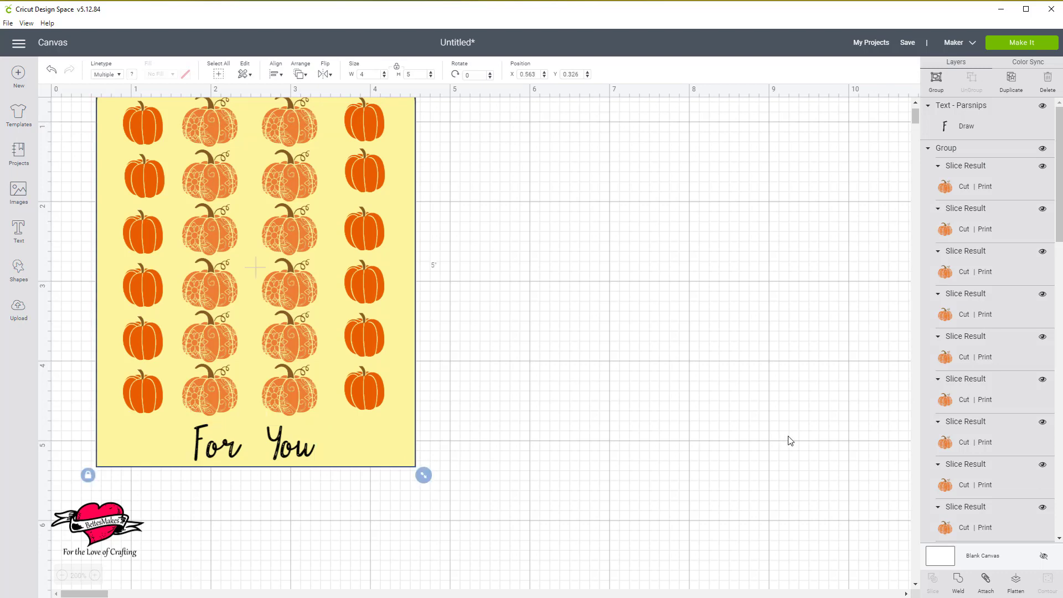
left_click(936, 78)
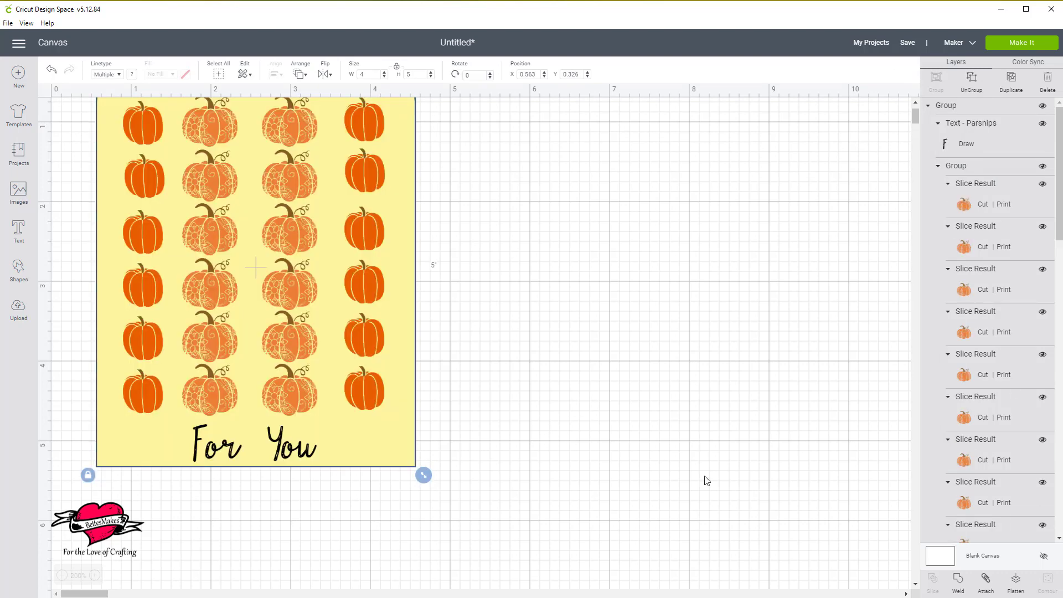
Examine the combined group's layers and the whole sticker sheet on the canvas at 100% zoom.
scroll(987, 483, "down", 5)
scroll(988, 486, "down", 5)
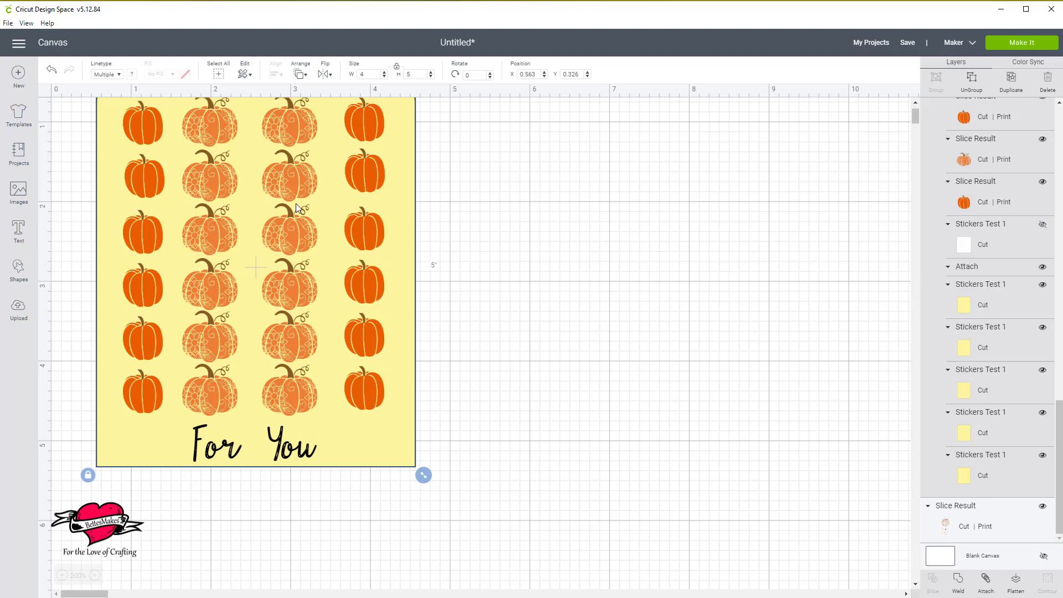
left_click(526, 415)
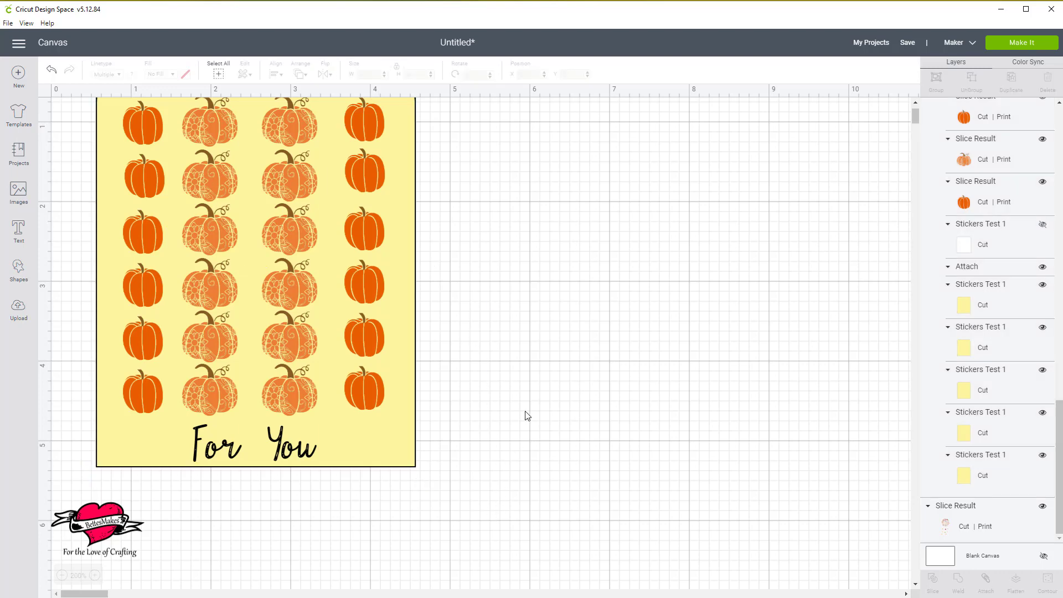
scroll(548, 389, "up", 2)
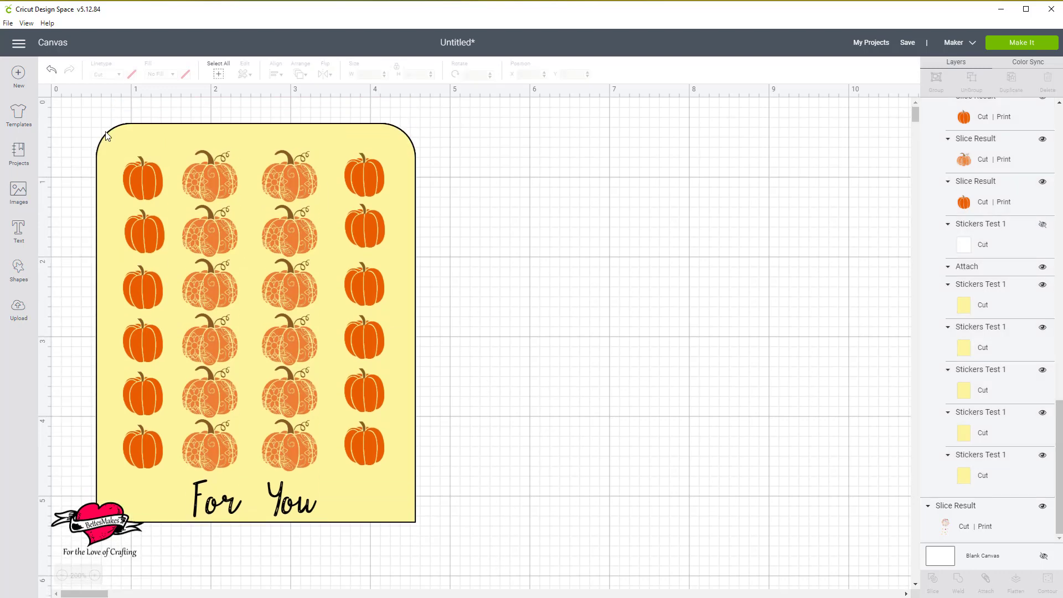
left_click_drag(68, 118, 497, 577)
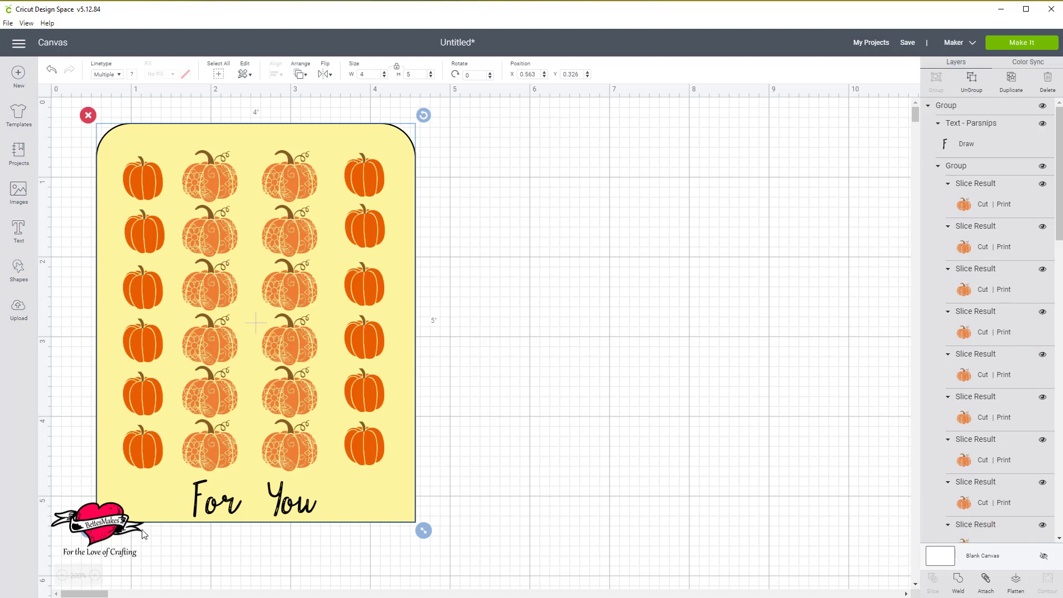
left_click(62, 575)
left_click(62, 575)
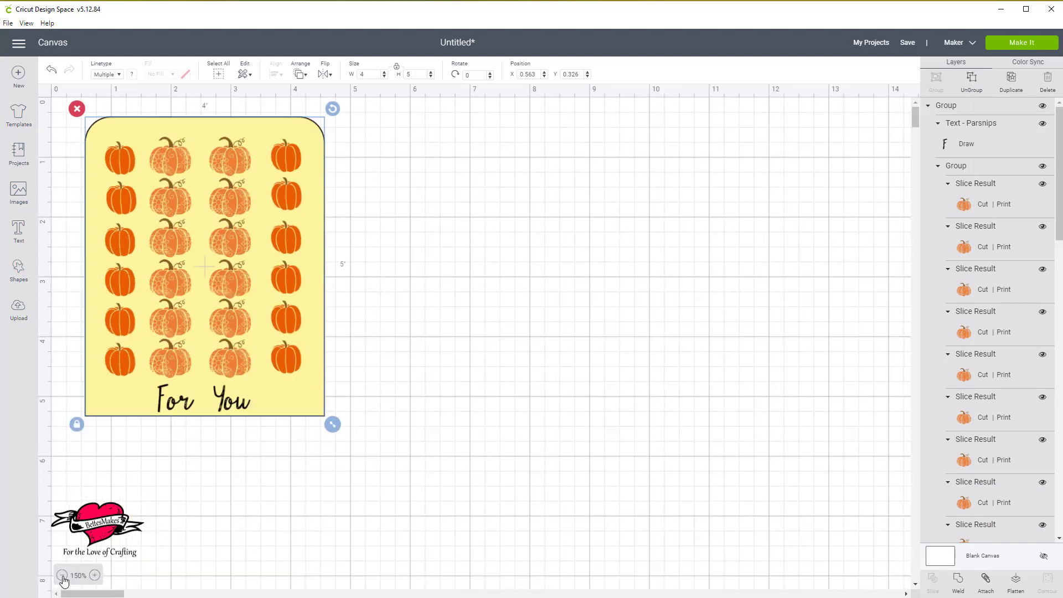
left_click(62, 575)
left_click(62, 576)
left_click(353, 376)
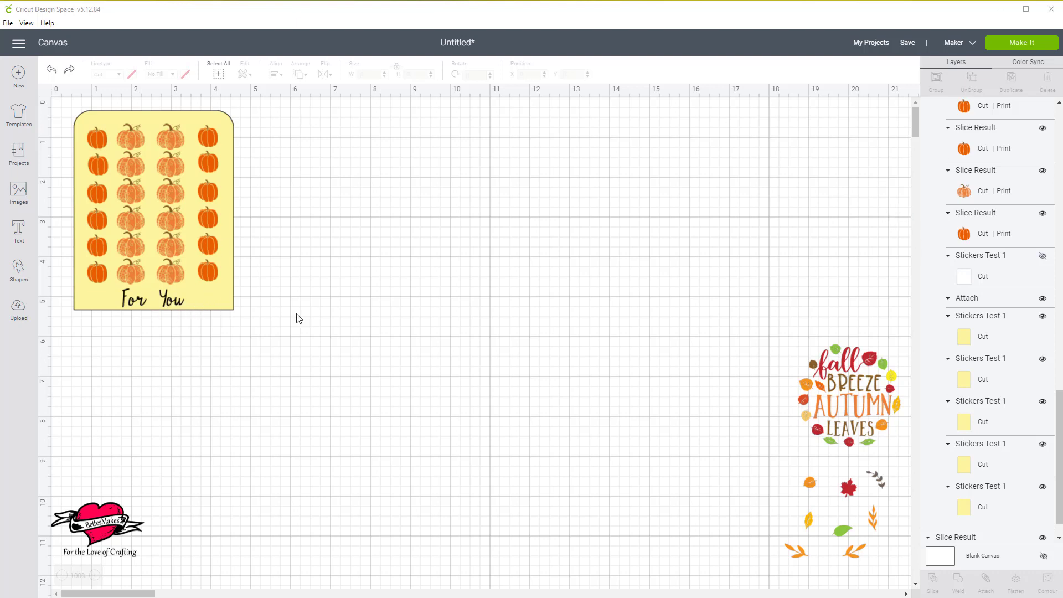
Set the fill of the "For You" text layer to Print.
scroll(998, 279, "up", 10)
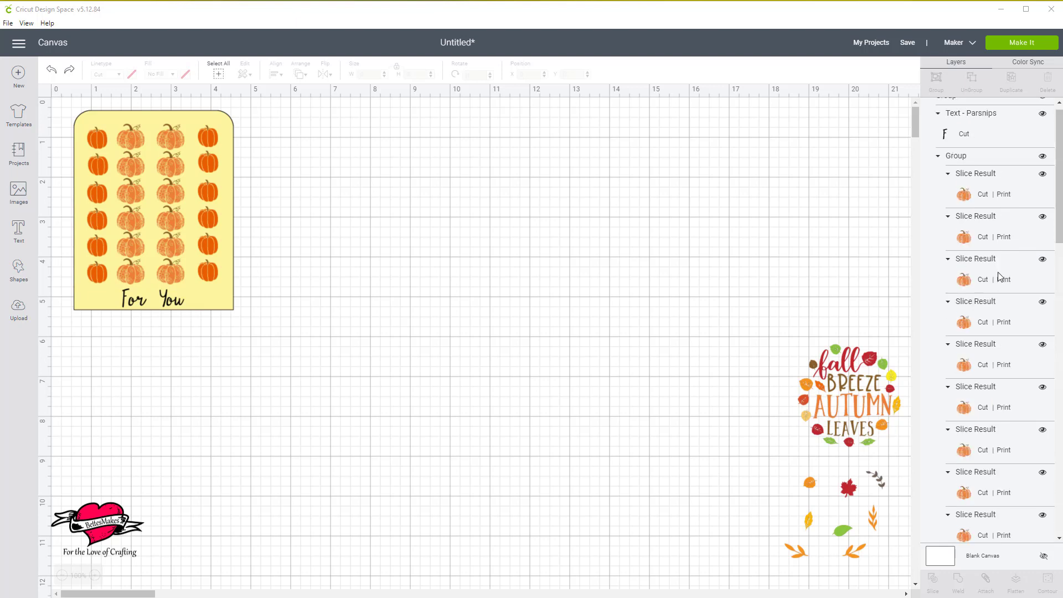
left_click(964, 148)
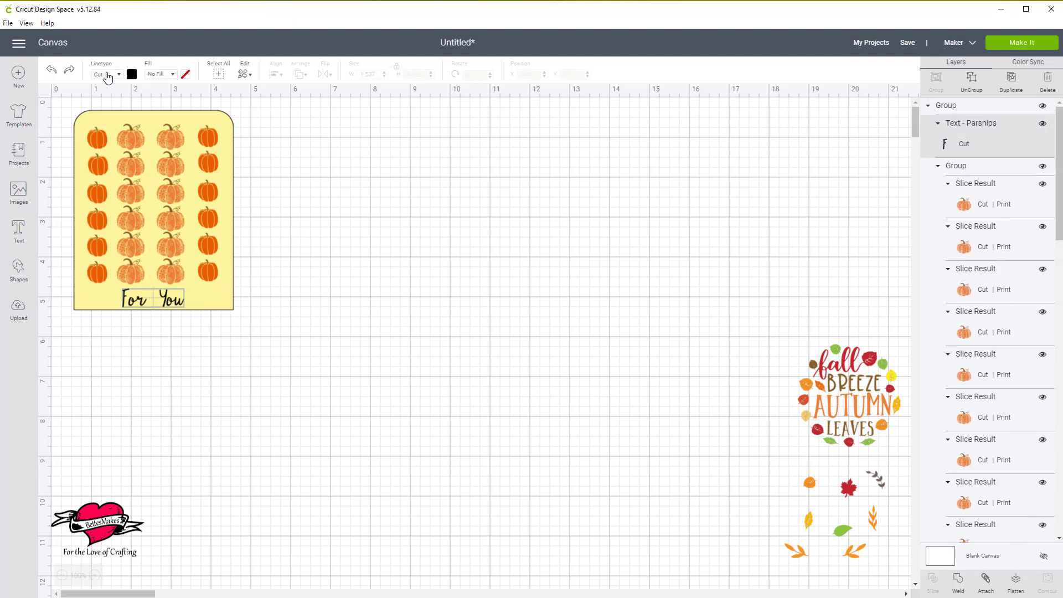
left_click(173, 75)
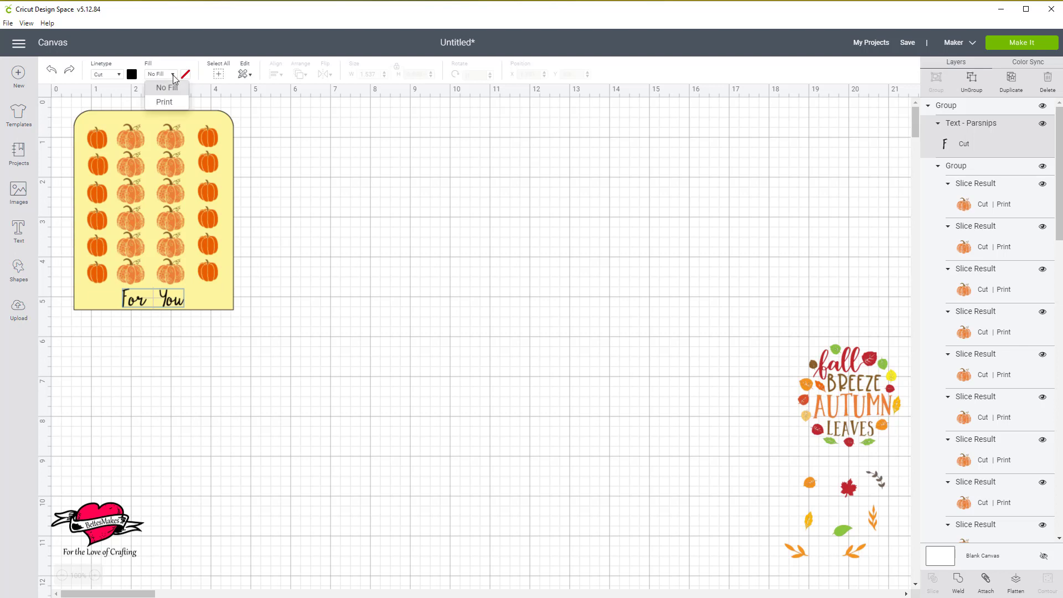
left_click(164, 101)
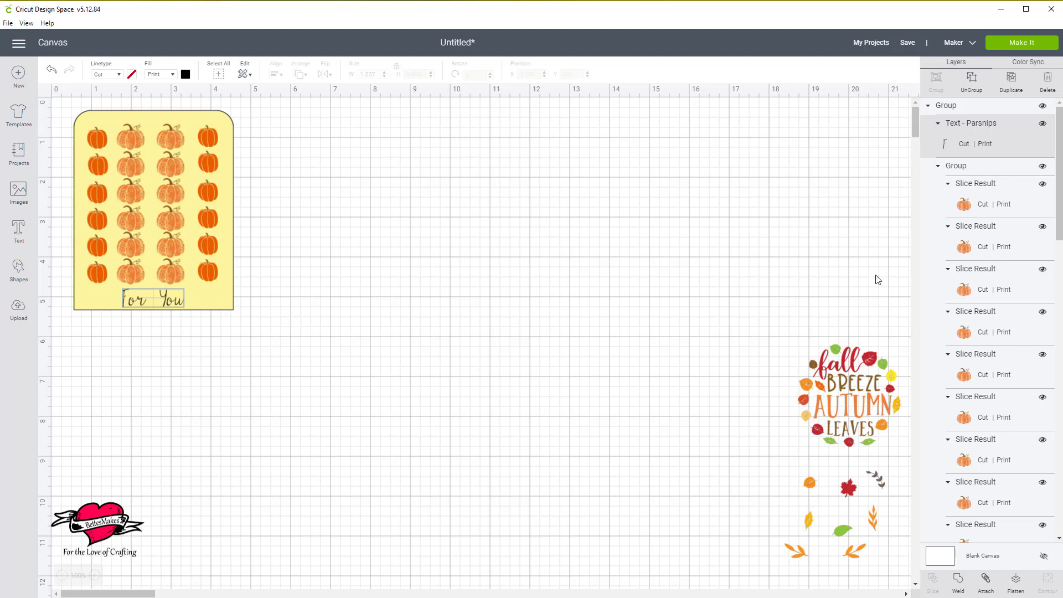
Change the material colour of all five yellow Stickers Test 1 backing layers to white.
scroll(981, 243, "down", 6)
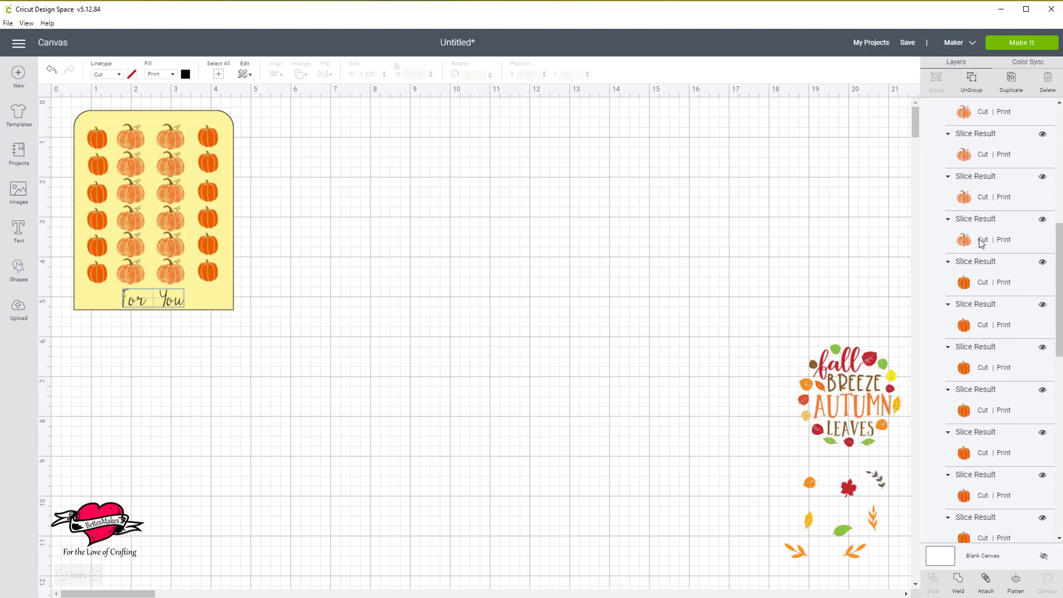
scroll(978, 238, "down", 3)
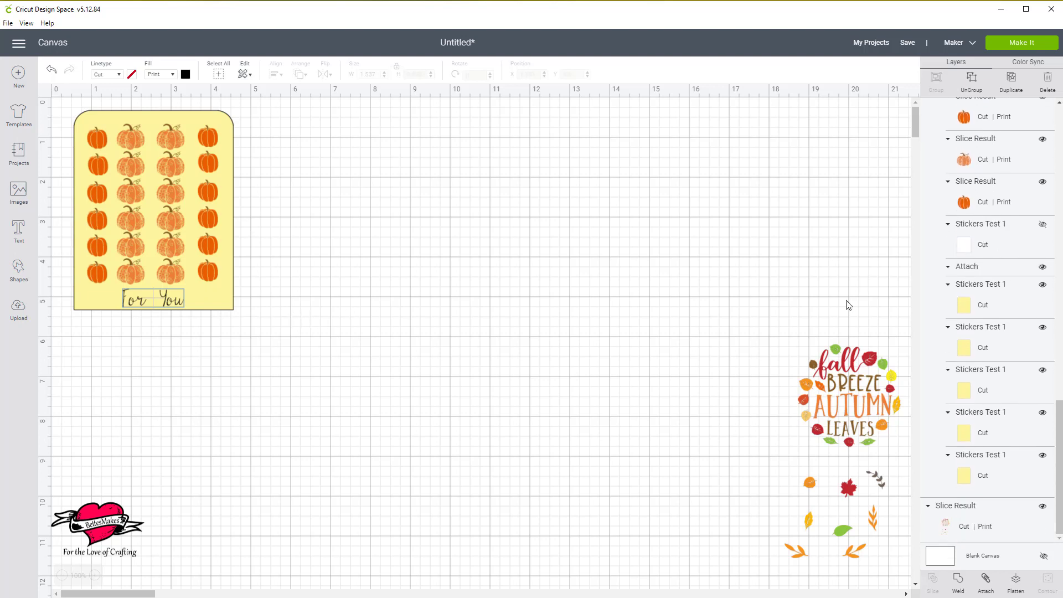
left_click(993, 308)
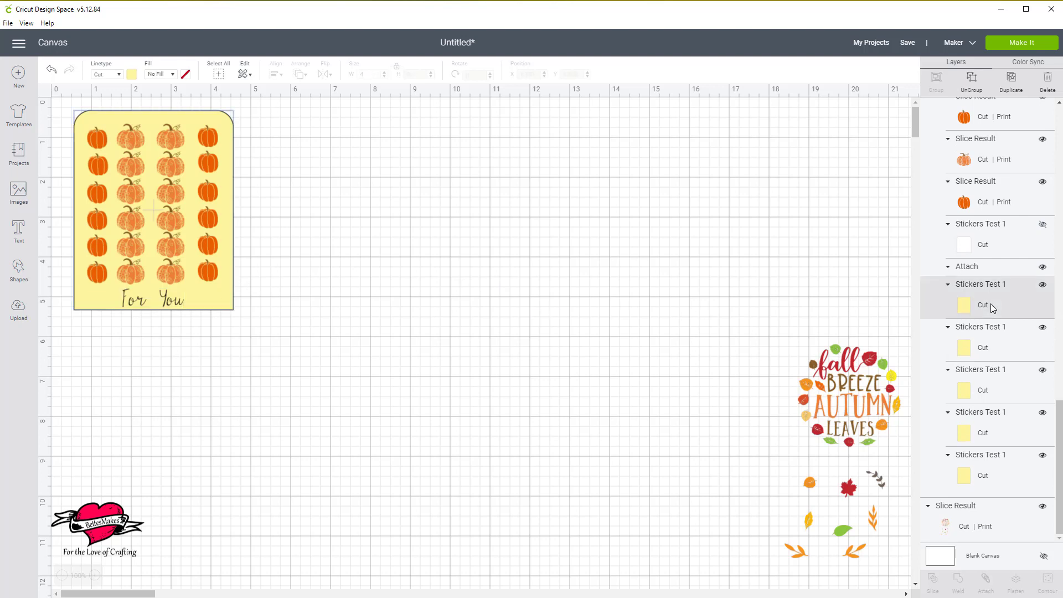
left_click(988, 355, "shift")
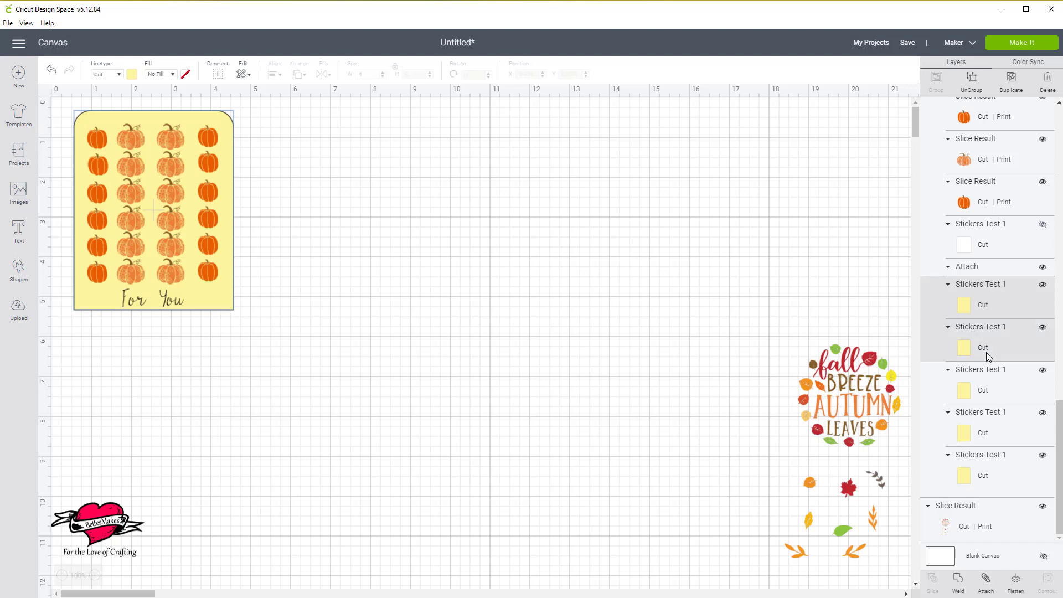
left_click(987, 392, "shift")
left_click(983, 434, "shift")
left_click(979, 471, "shift")
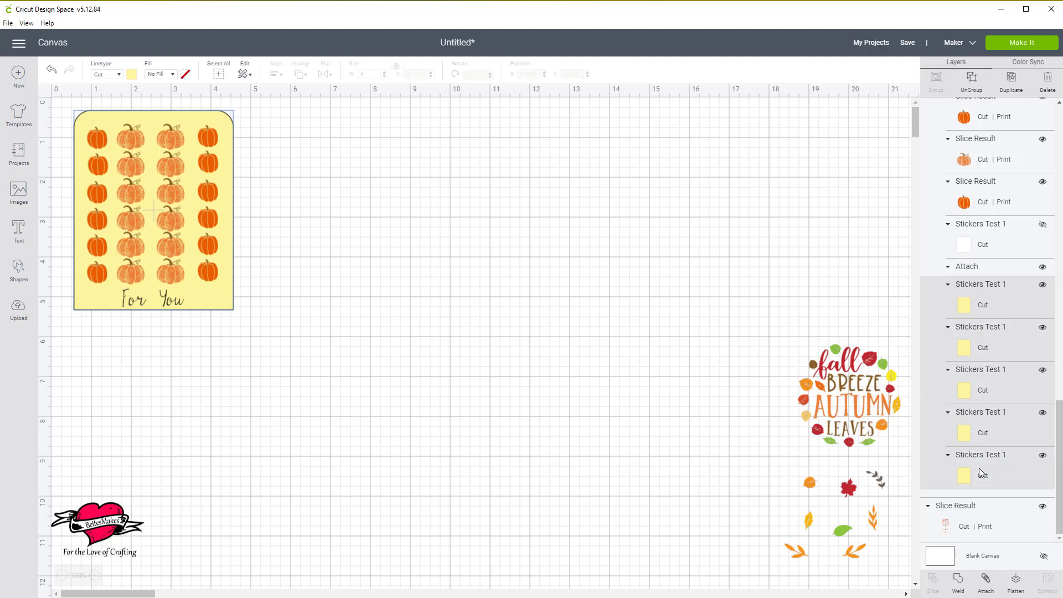
left_click(132, 75)
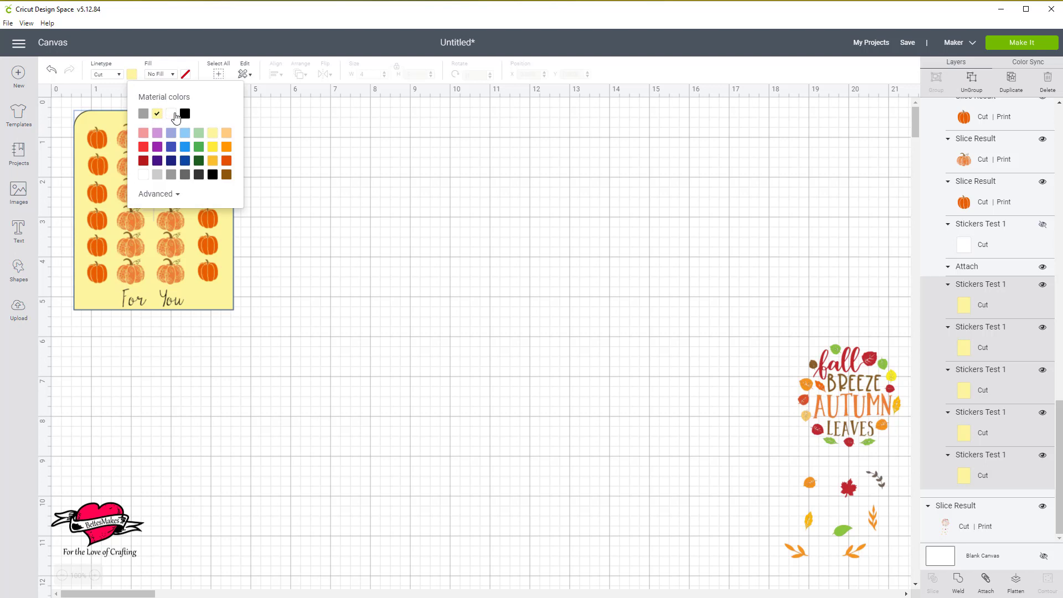
left_click(173, 114)
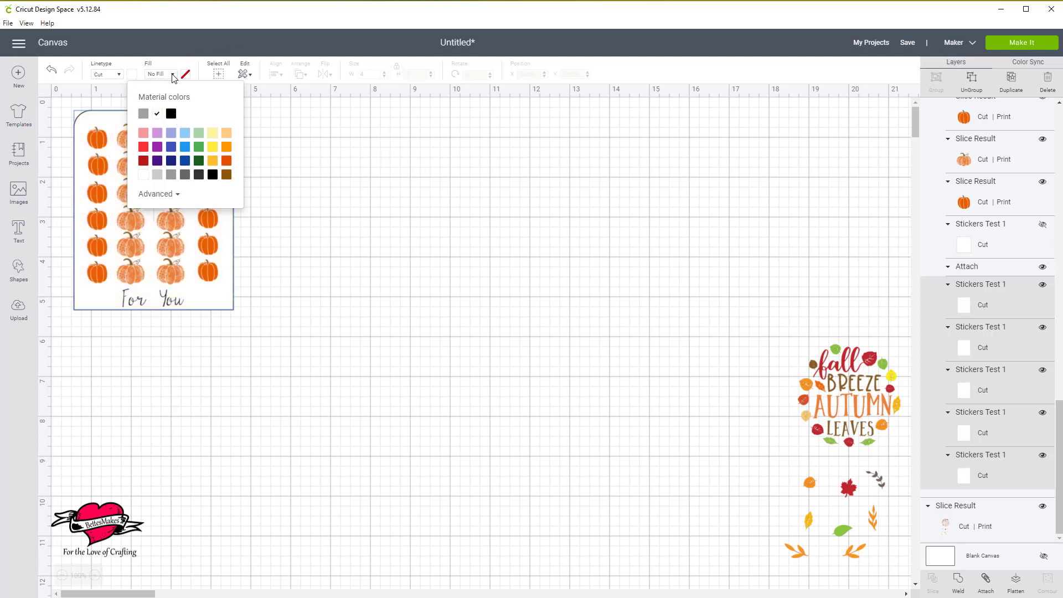
Set the fill of the five Stickers Test 1 backing layers to Print.
left_click(173, 76)
left_click(167, 103)
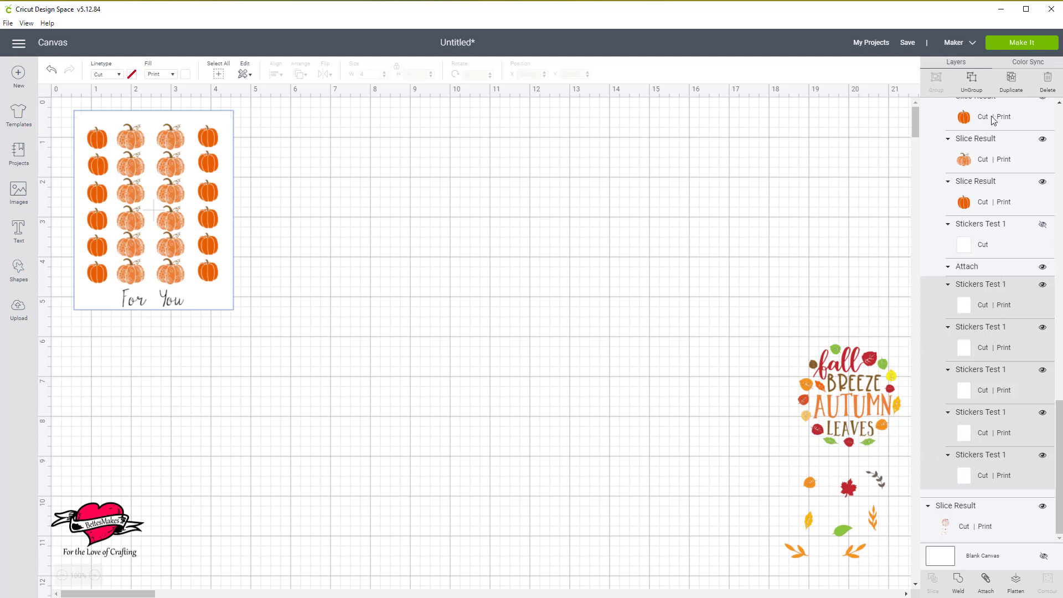
left_click(261, 273)
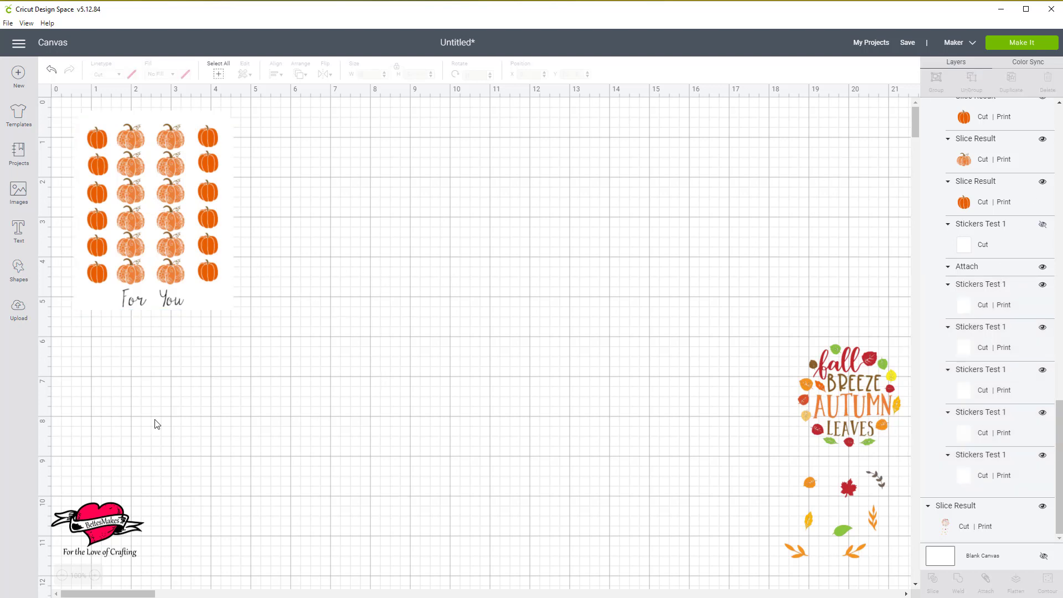
Attach all layers of the pumpkin sticker sheet together and move the sheet to about X 0.397, Y 0.243.
left_click_drag(57, 101, 281, 350)
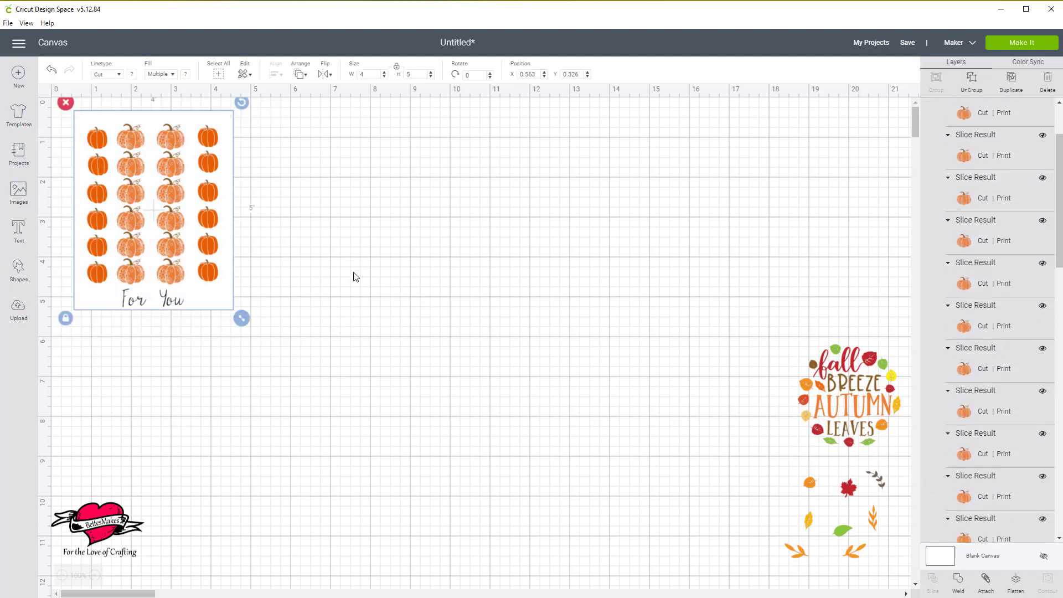
left_click(986, 581)
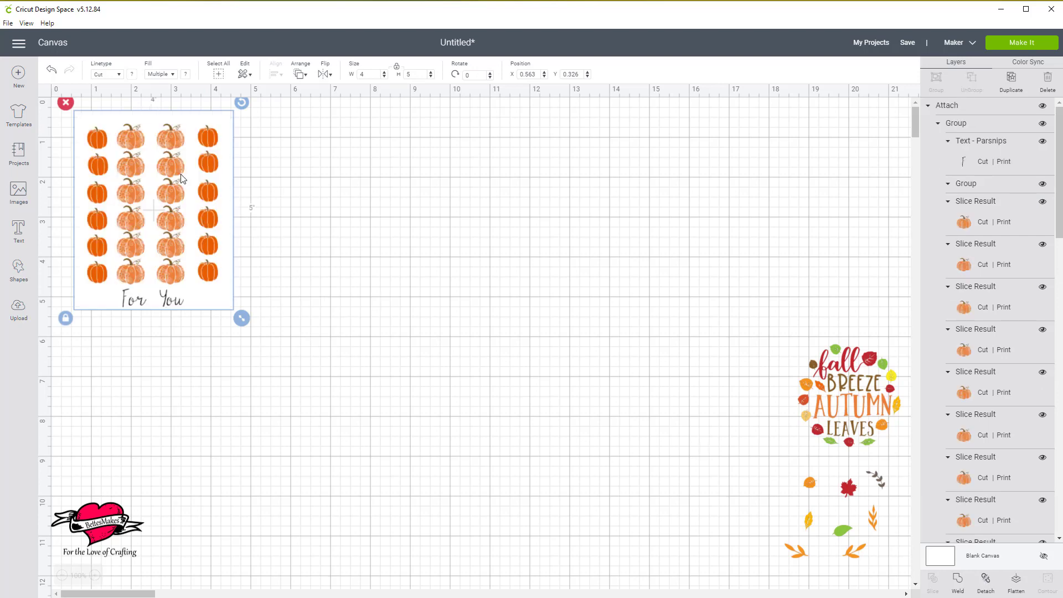
mouse_move(168, 164)
left_mouse_down()
mouse_move(363, 212)
mouse_move(194, 190)
mouse_move(163, 165)
left_mouse_up()
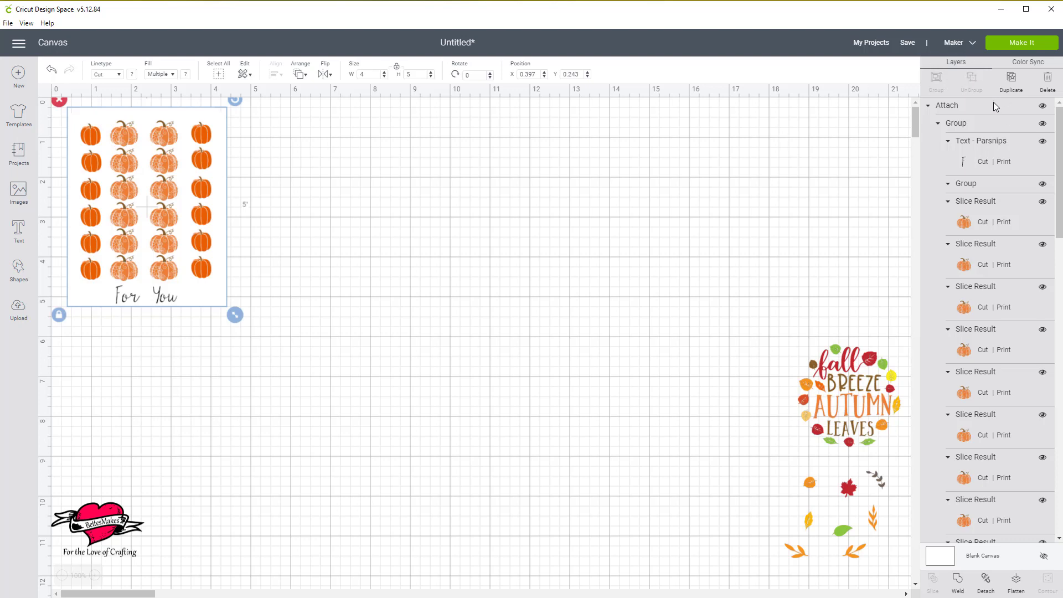
Duplicate the attached sticker sheet three times and spread the copies out beside and below the original.
left_click(1010, 86)
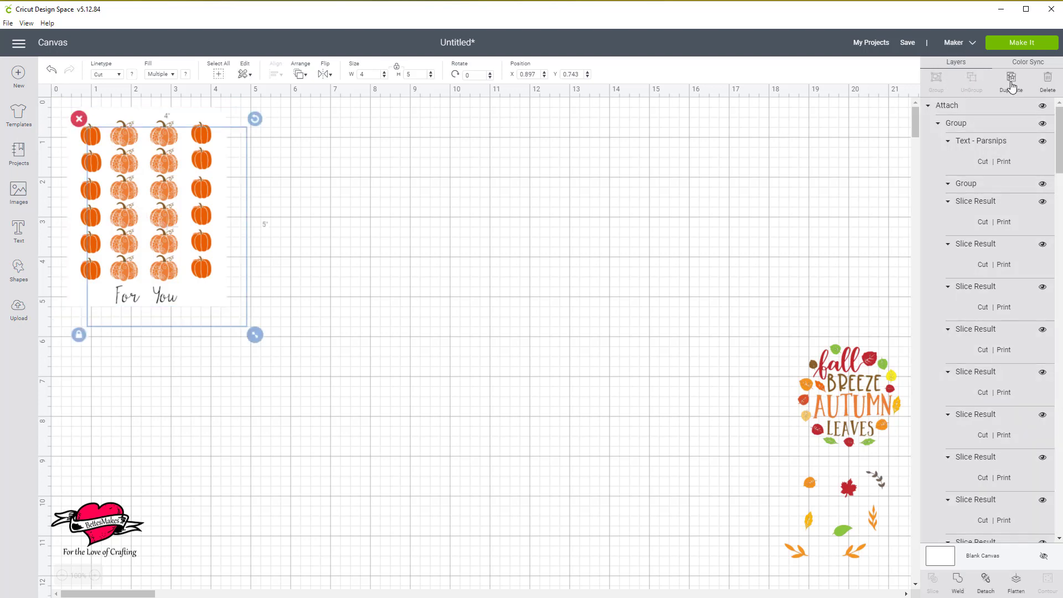
left_click(1011, 86)
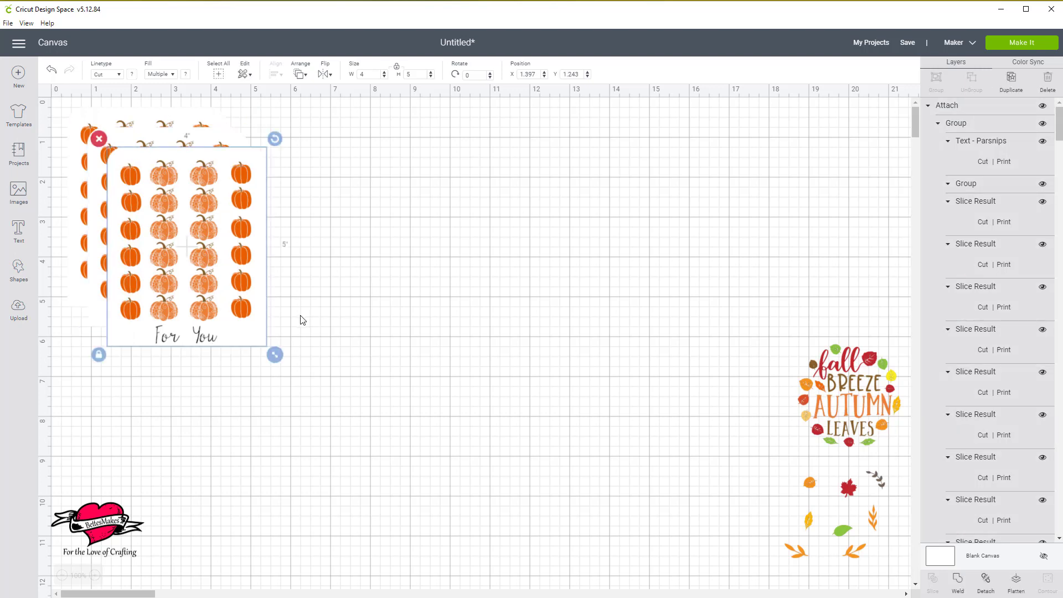
left_click_drag(207, 275, 518, 282)
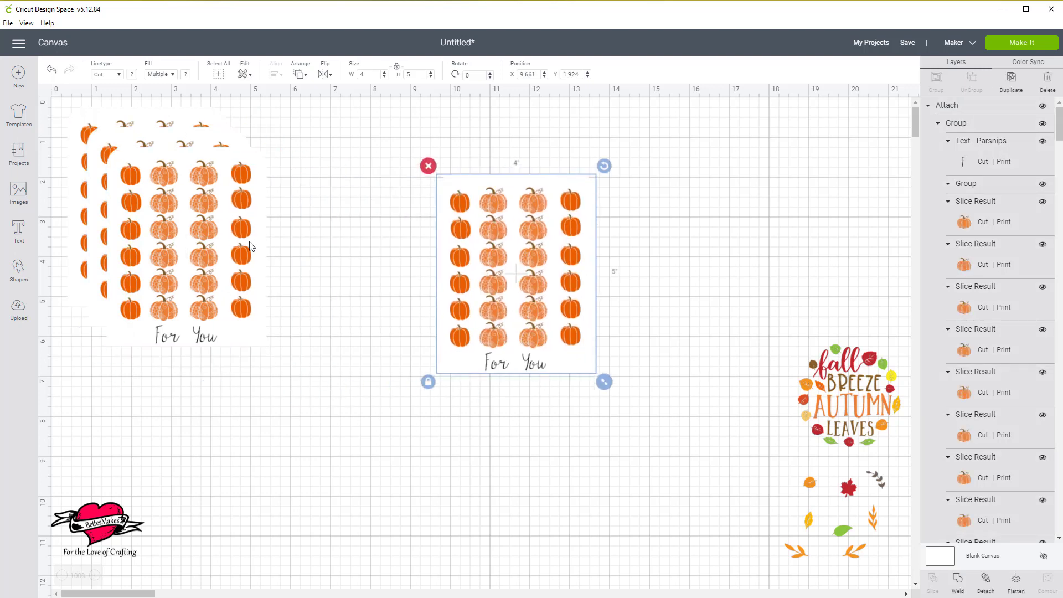
left_click_drag(232, 259, 230, 486)
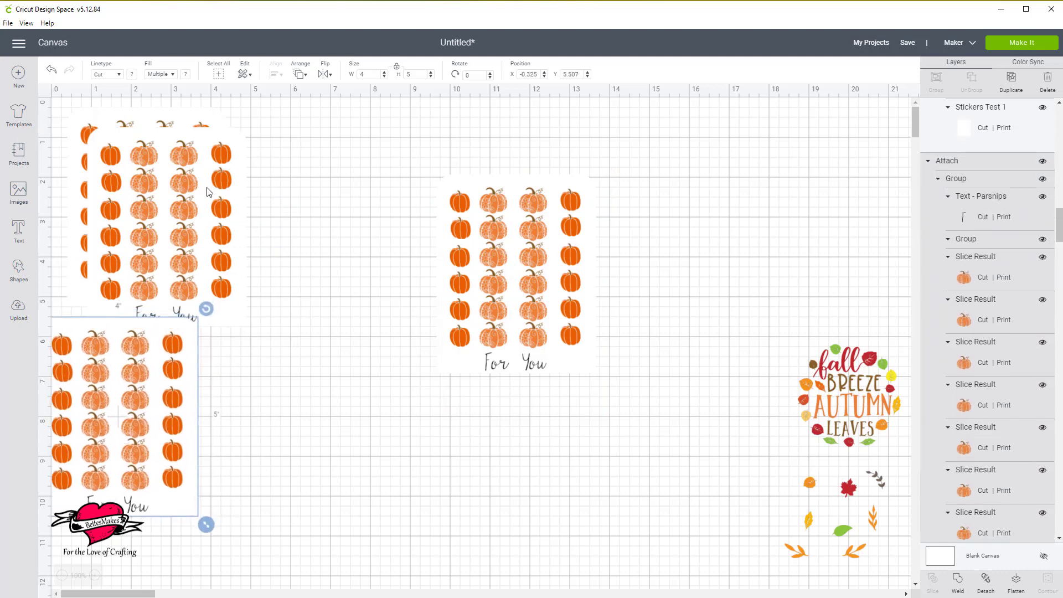
left_click_drag(211, 191, 355, 170)
left_click_drag(158, 372, 167, 369)
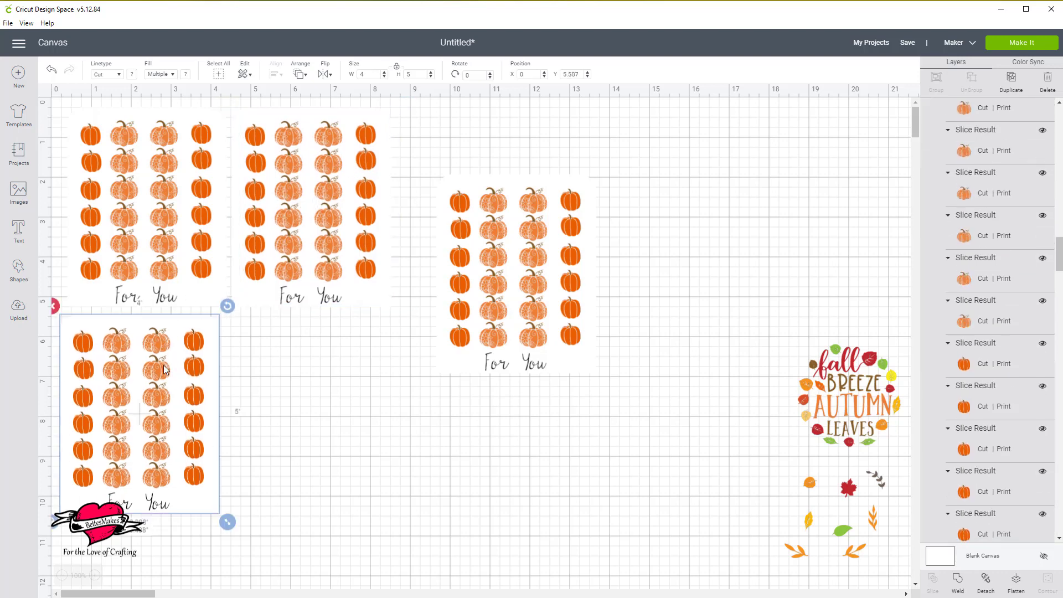
left_click_drag(539, 297, 270, 519)
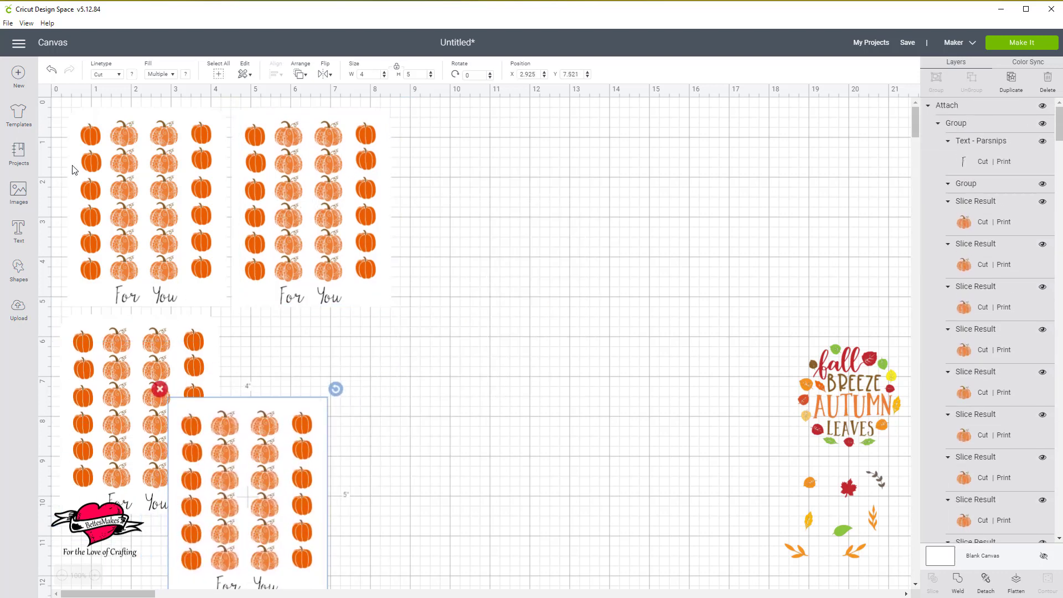
Align the two upper sticker sheets with each other along their top edges.
left_click_drag(56, 161, 399, 197)
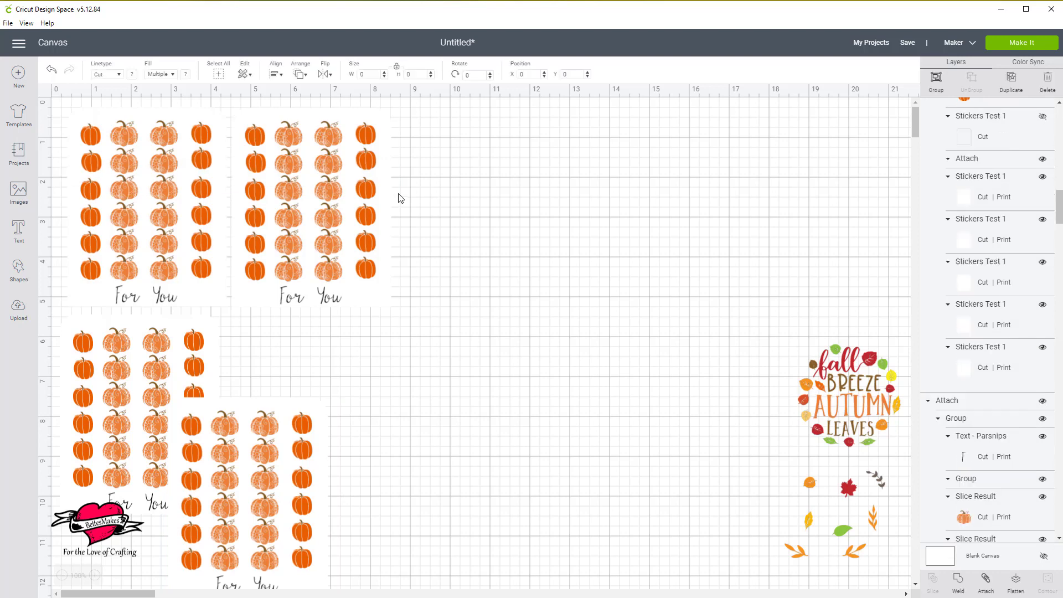
left_click(275, 75)
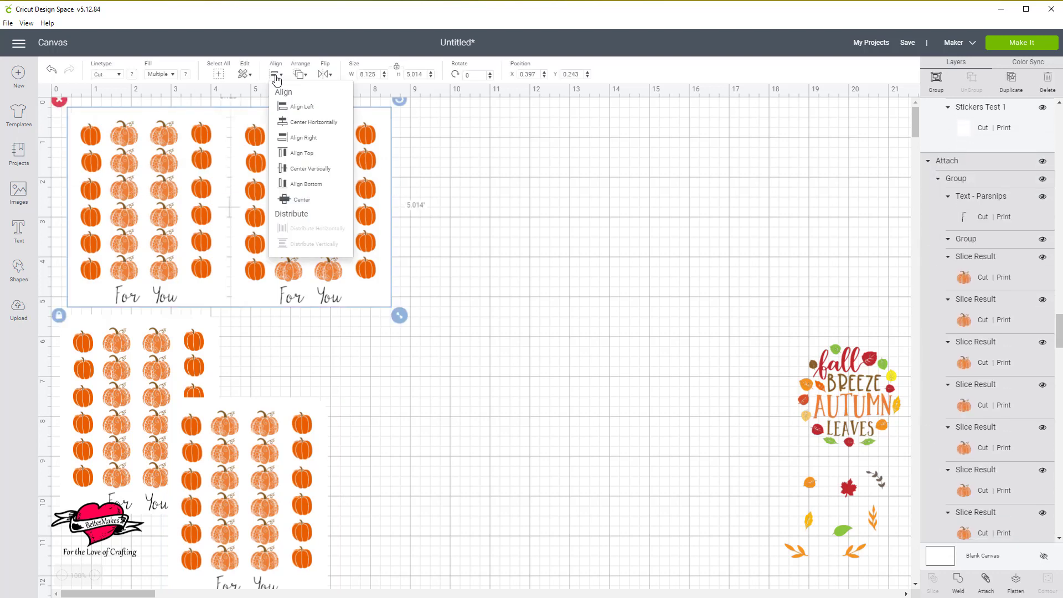
left_click(310, 155)
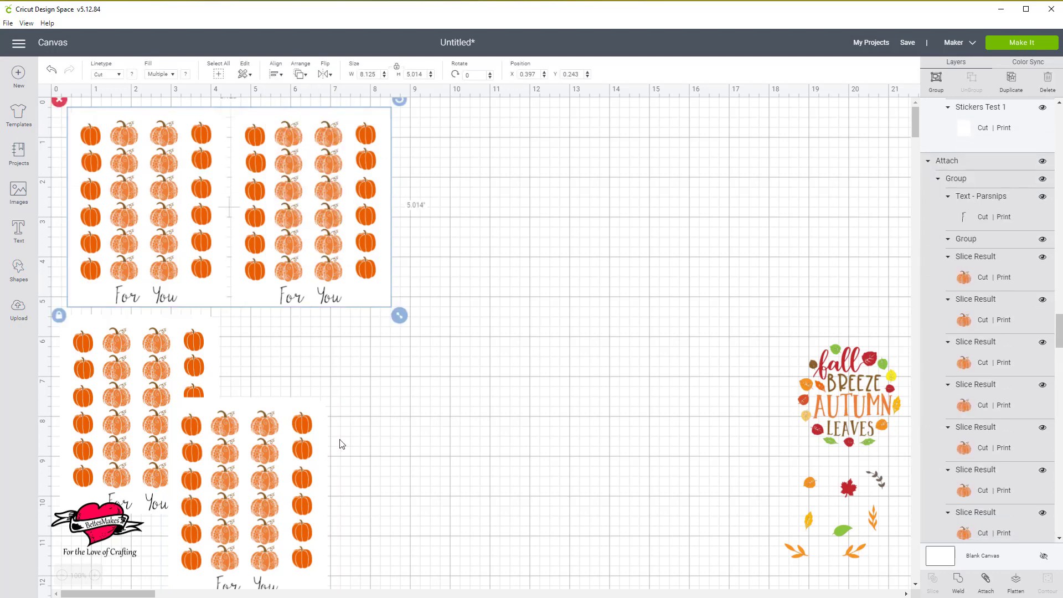
Place the fourth sheet beside the third, top-aligned with it, with the lower pair at about X 0.222, Y 5.326.
left_click_drag(279, 513, 332, 439)
left_click_drag(504, 446, 127, 461)
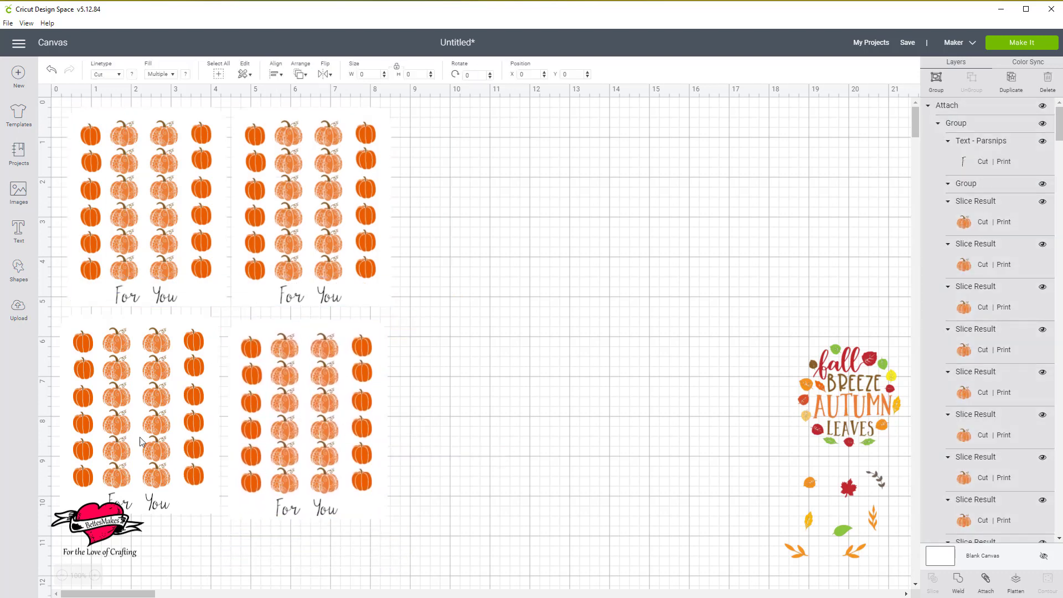
left_click(276, 74)
left_click(304, 153)
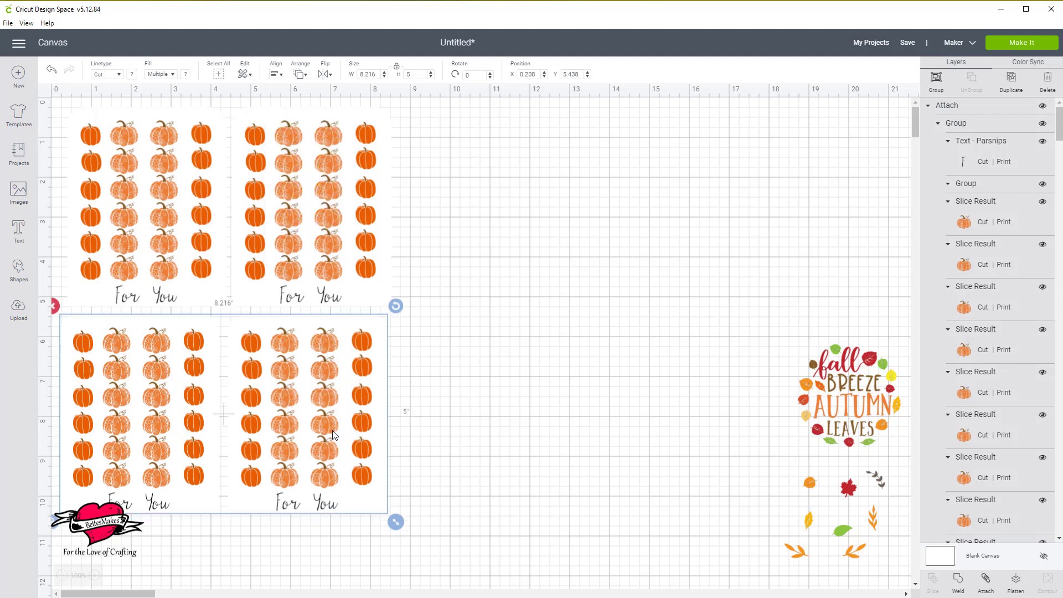
left_click_drag(332, 430, 340, 431)
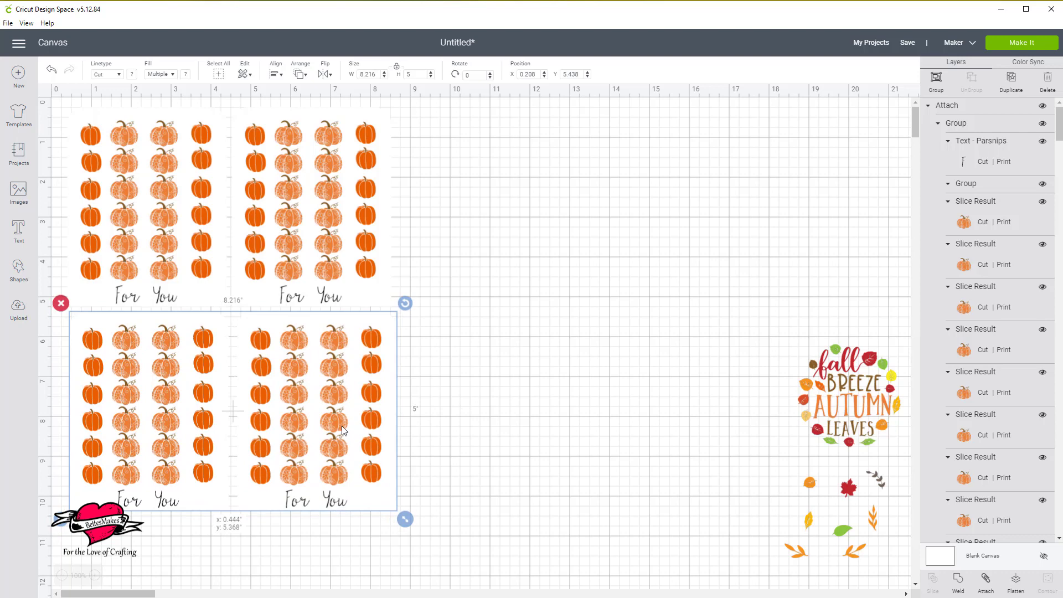
left_click_drag(341, 427, 331, 424)
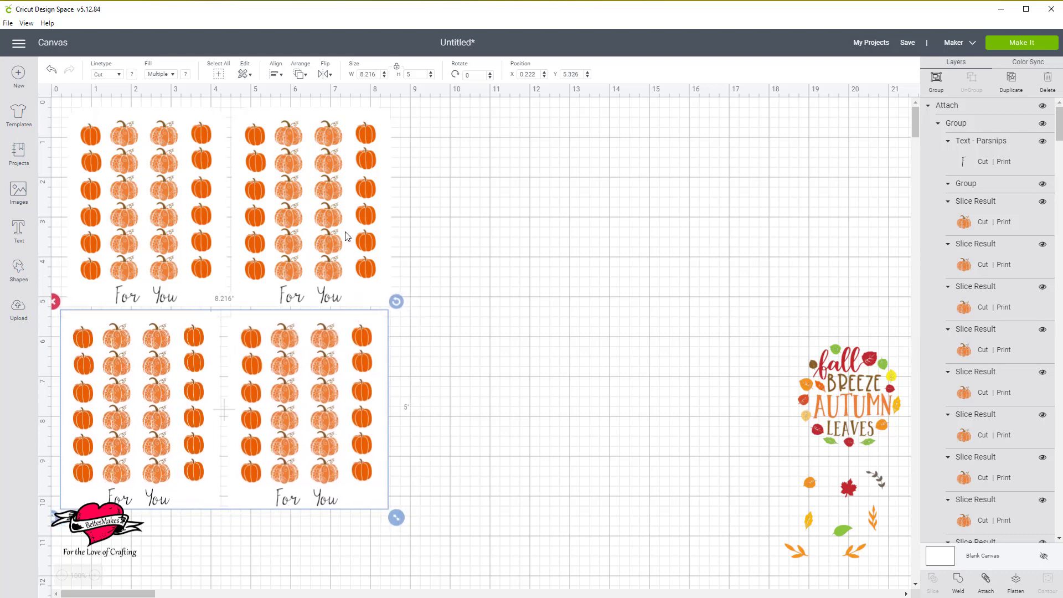
Align the upper and lower sheets of the first column along their left edges.
left_click(339, 274)
left_click(145, 260)
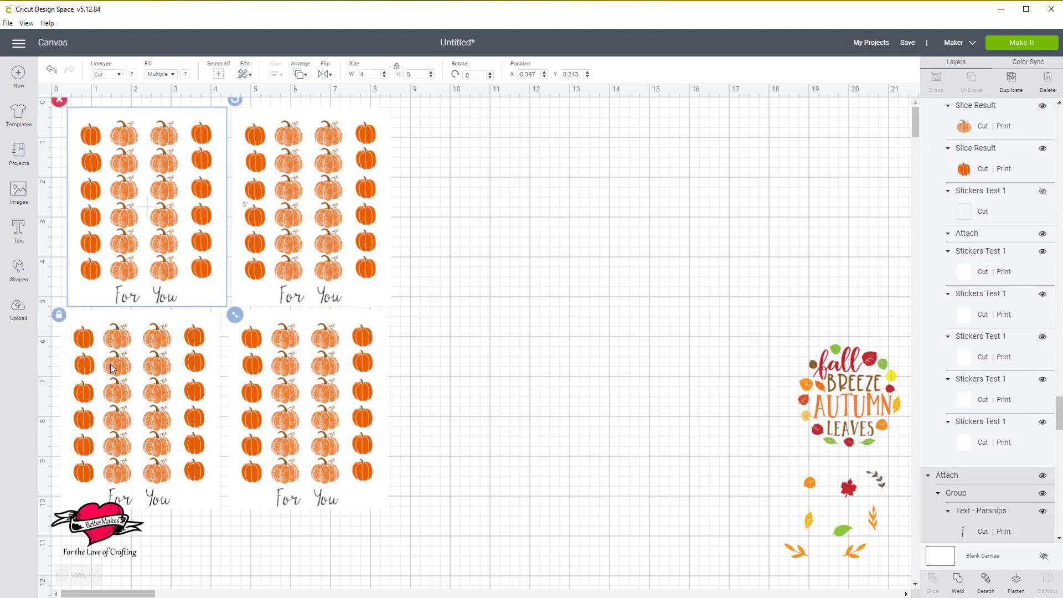
left_click(115, 405, "shift")
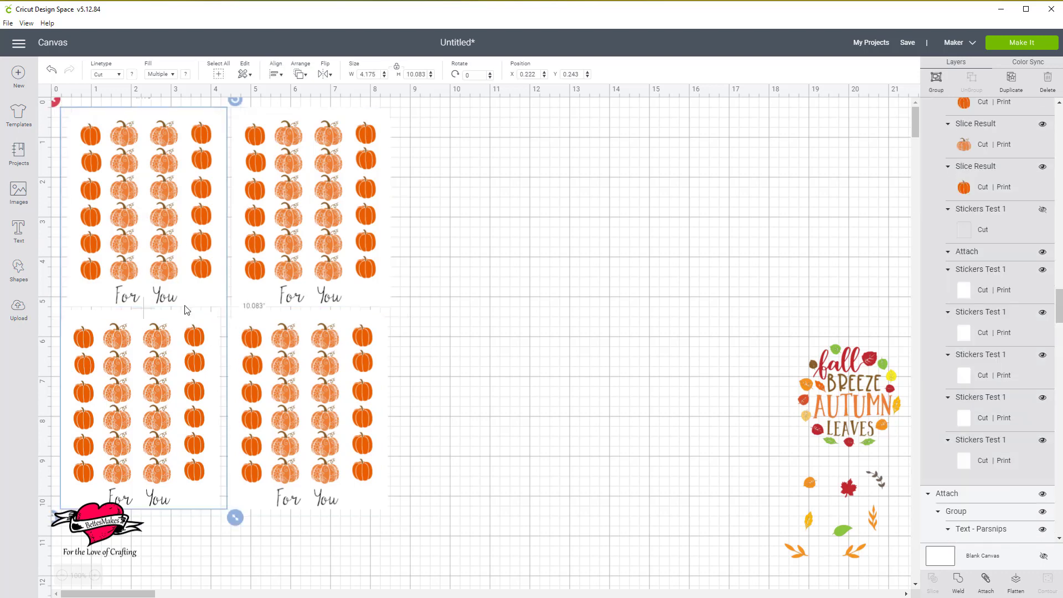
left_click(275, 76)
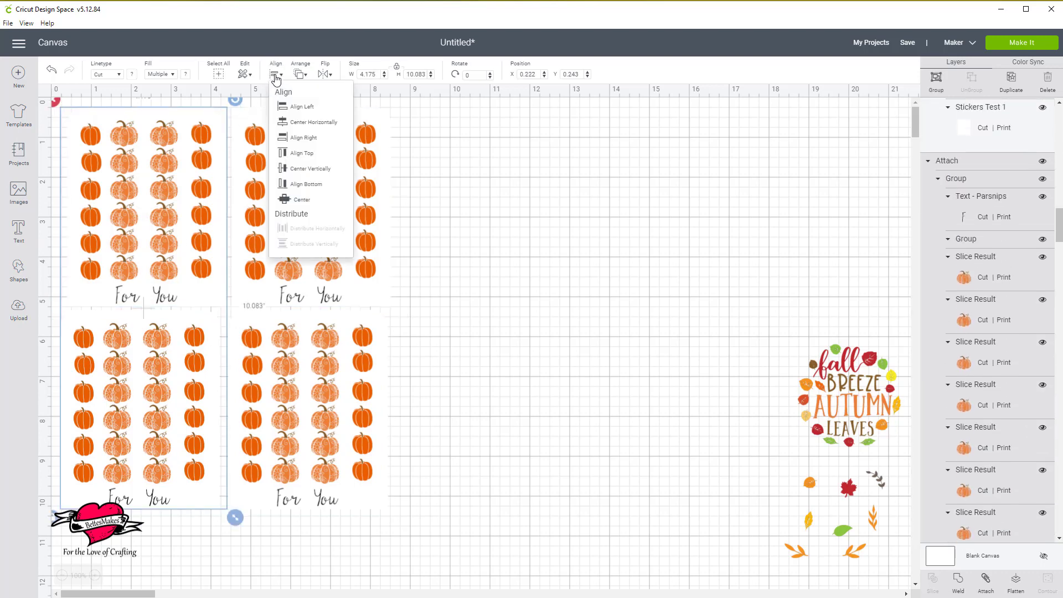
left_click(301, 113)
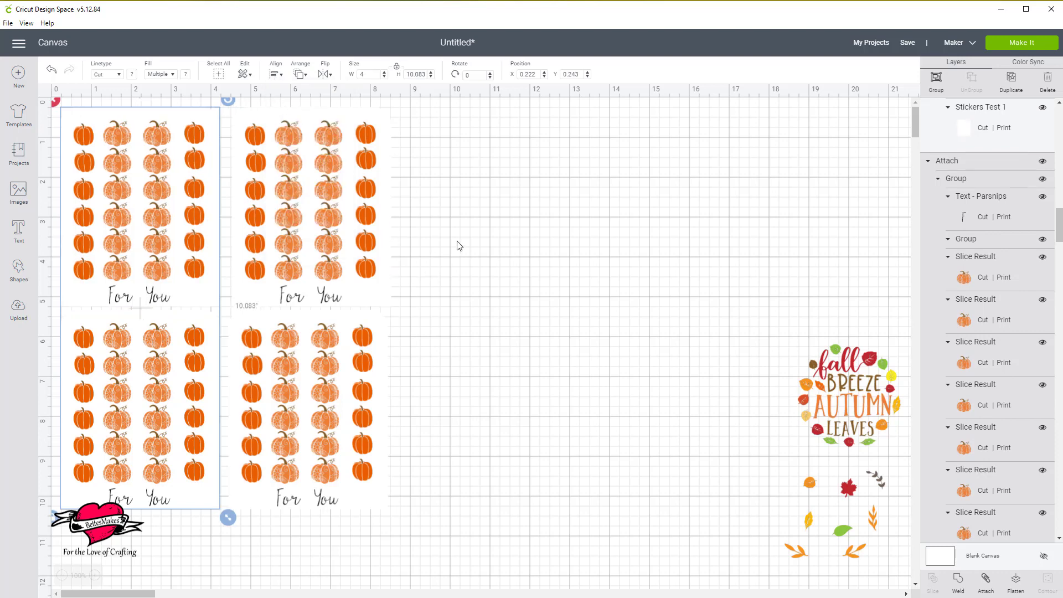
Align the second column's upper and lower sheets along their left edges and nudge the pair closer to the first column.
left_click(318, 205)
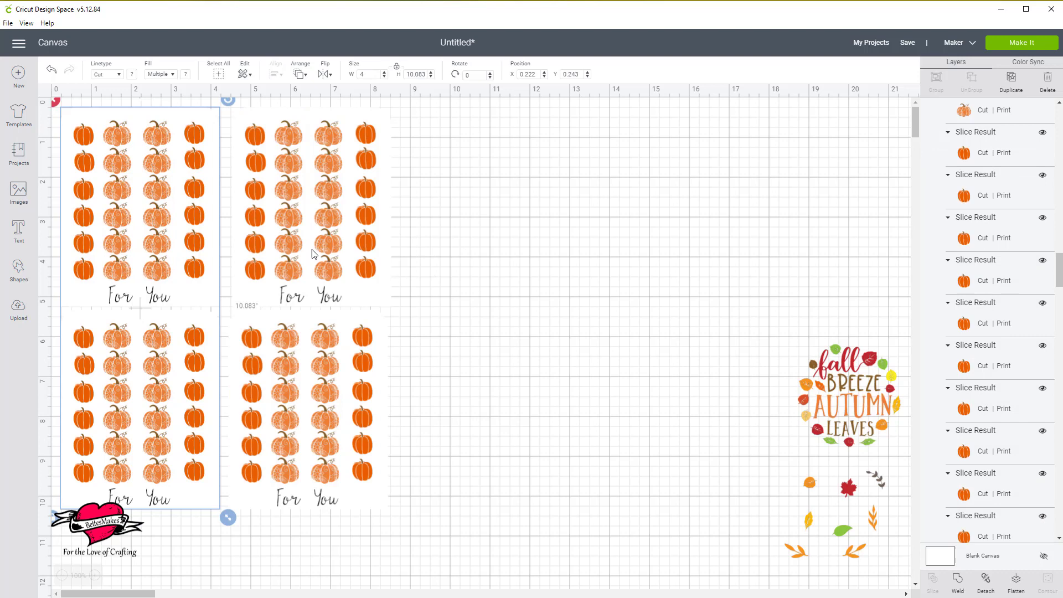
left_click(309, 385, "shift")
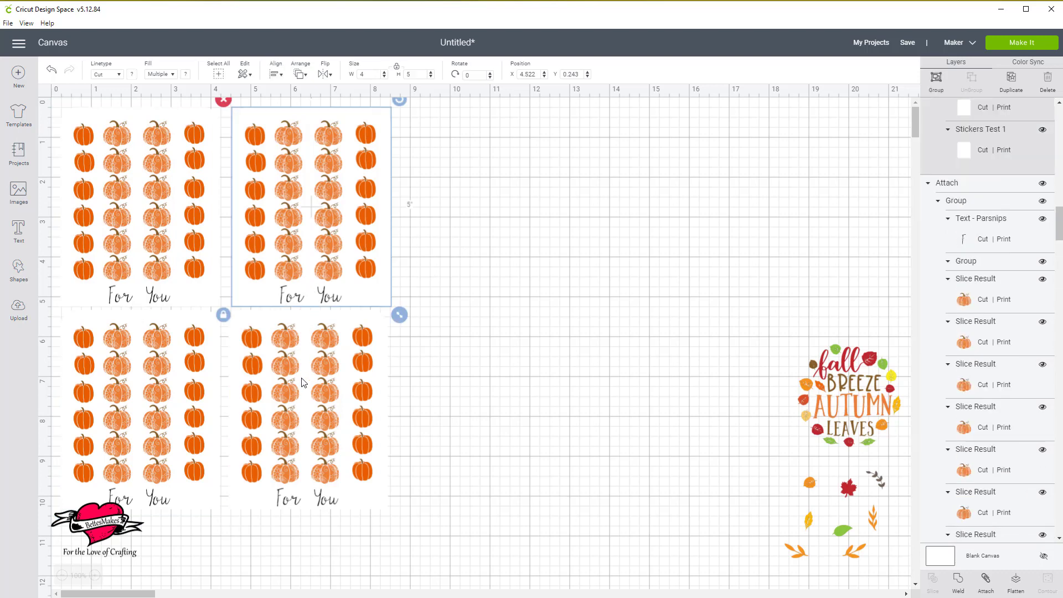
left_click(274, 76)
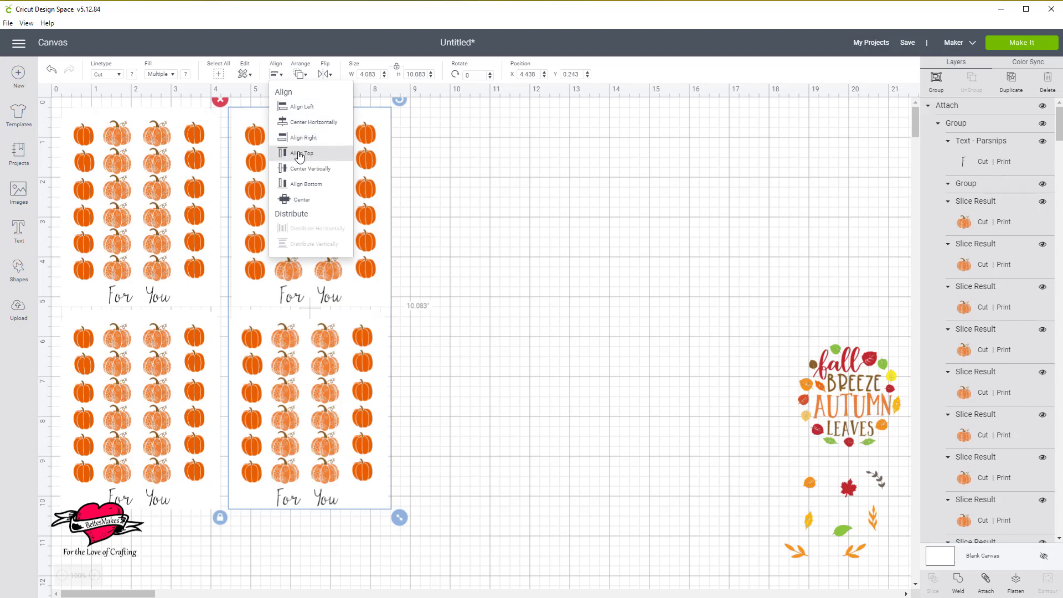
left_click(300, 111)
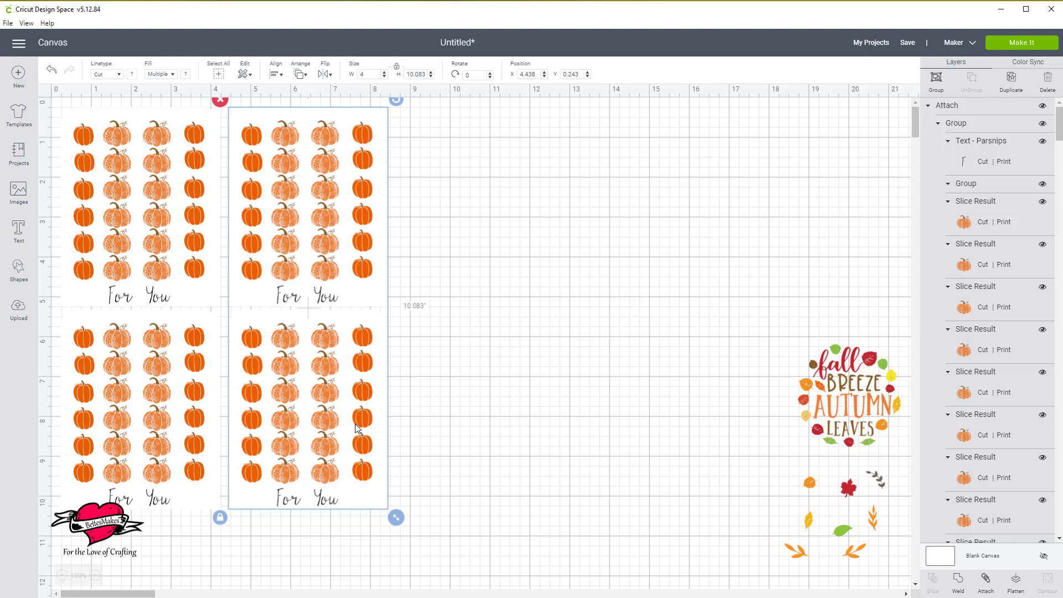
left_click_drag(356, 428, 351, 429)
left_click(576, 358)
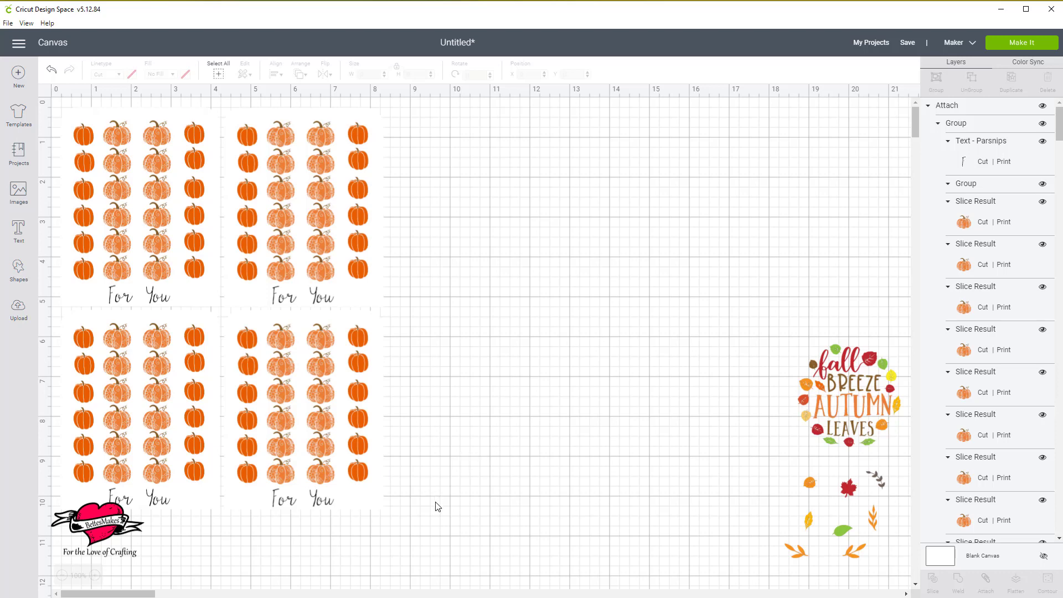
Group all four sticker sheets and scale the group down proportionally to 6.745 wide by 8.403 high.
left_click_drag(439, 511, 50, 99)
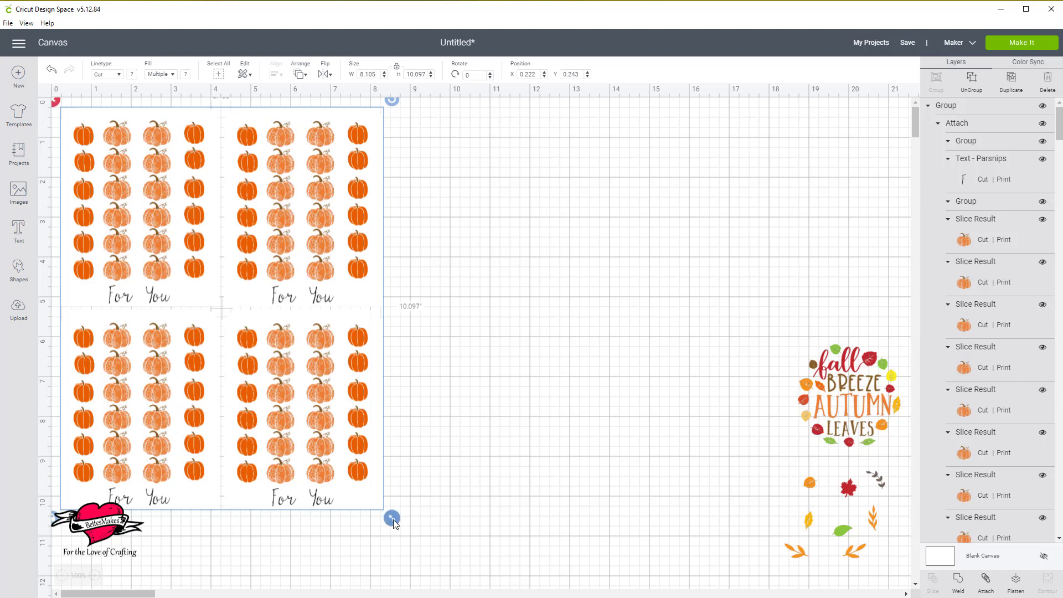
left_click_drag(393, 521, 263, 456)
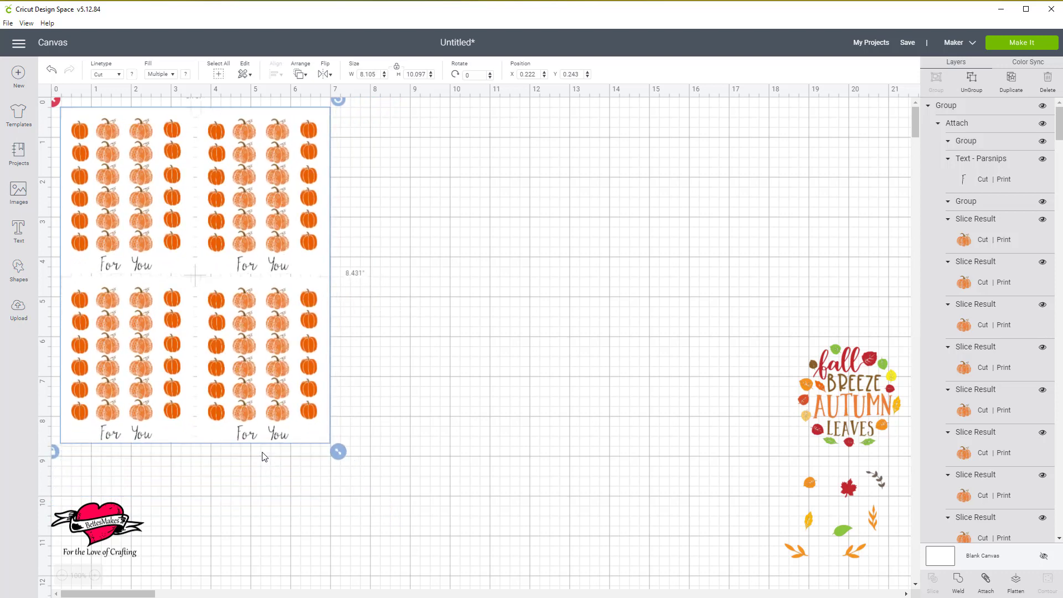
left_click_drag(264, 457, 263, 455)
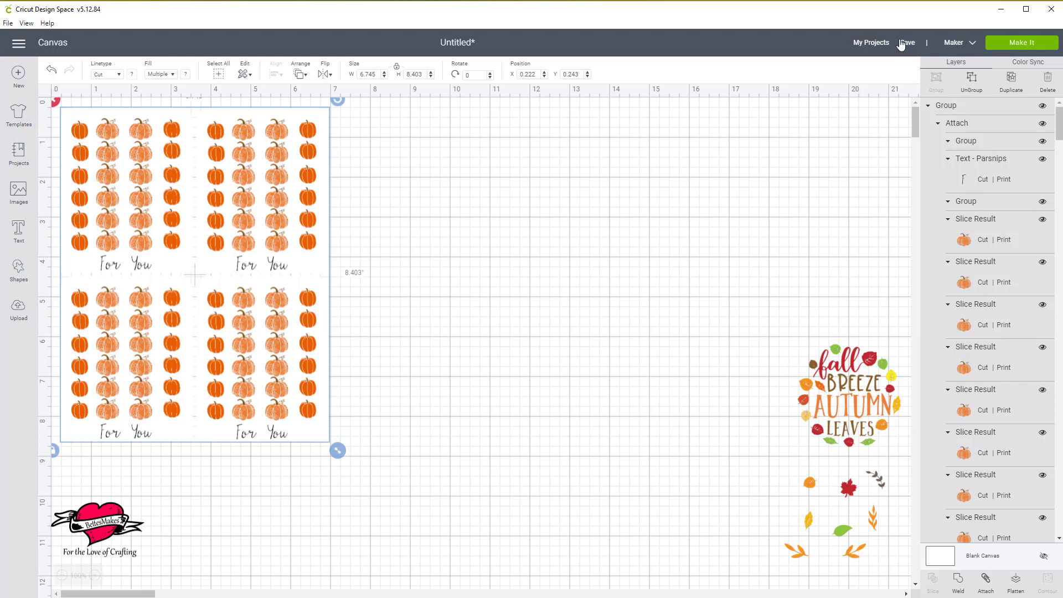
Delete the leftover "fall breeze autumn leaves" artwork and save the project as "Pumpkin Stickers".
left_click(841, 403)
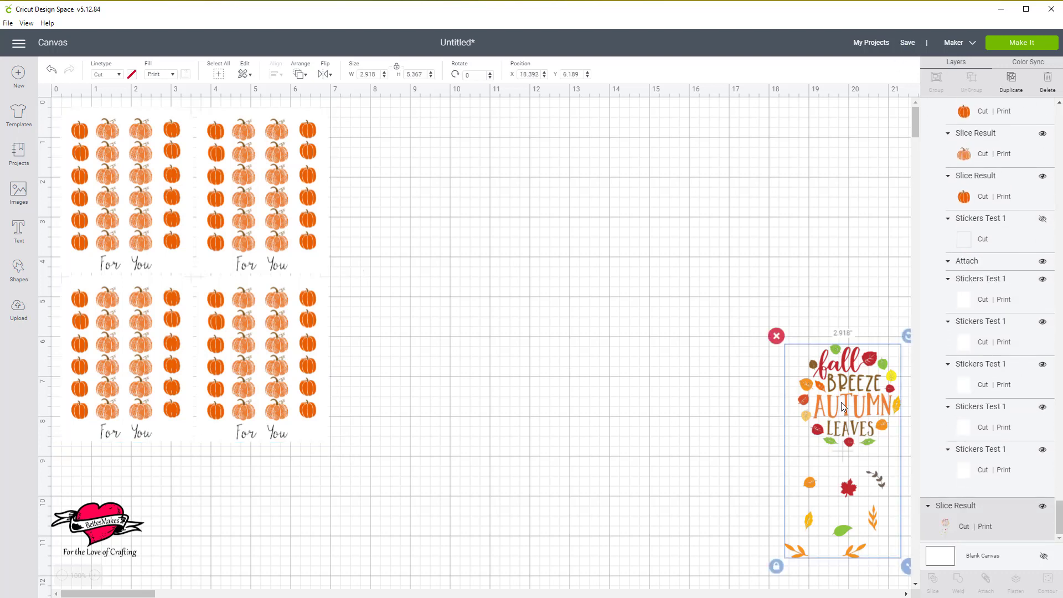
key("Delete")
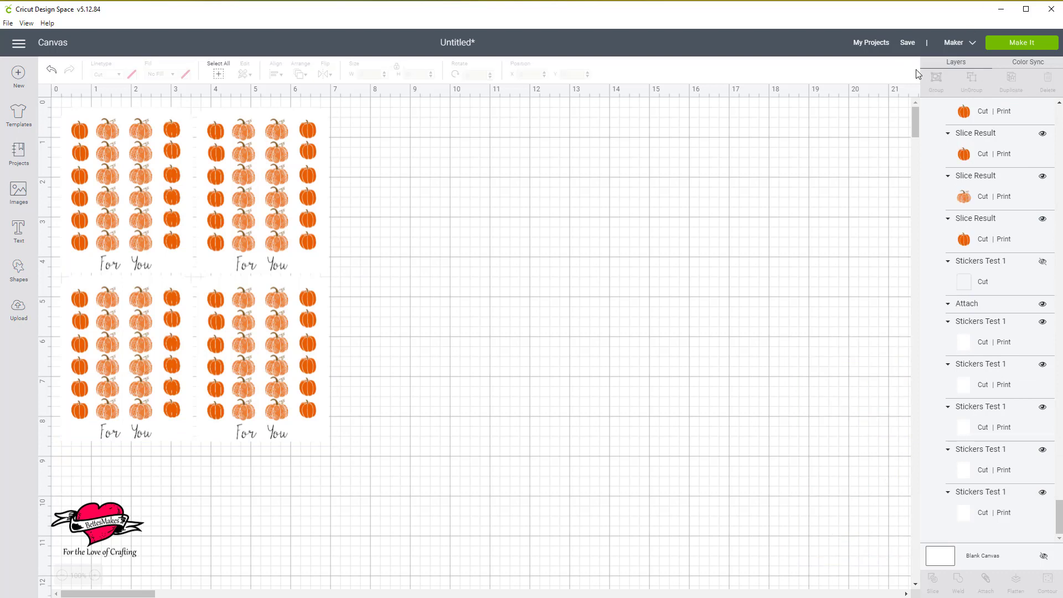
left_click(905, 43)
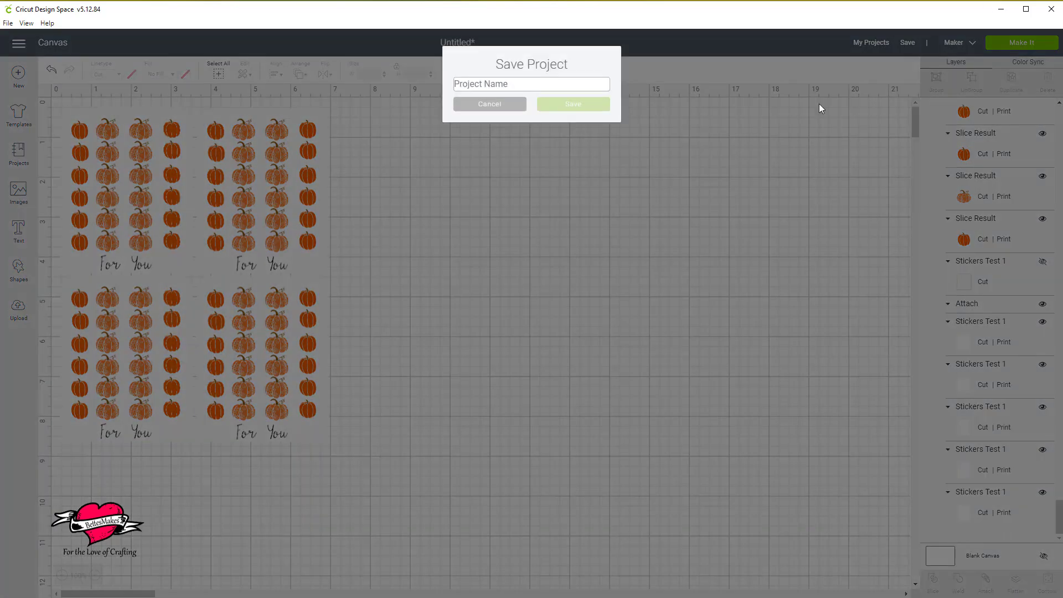
type("Pum")
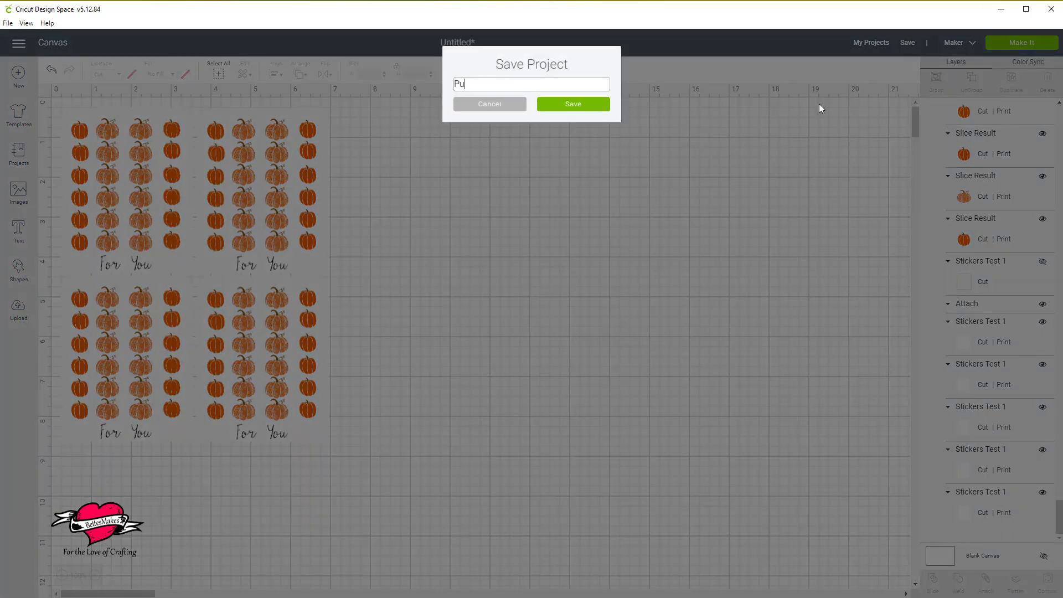
type("pkin")
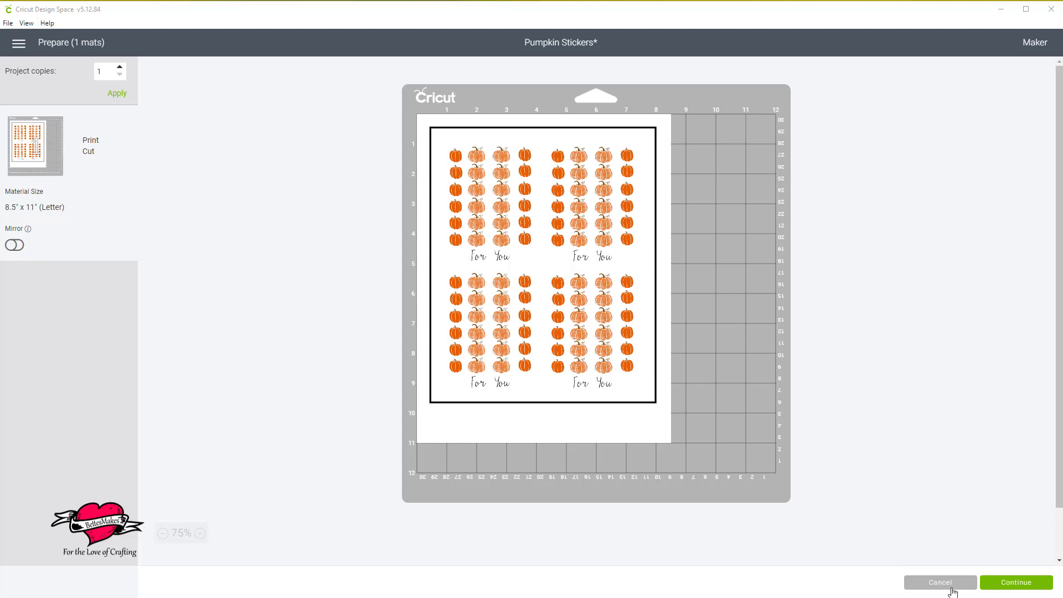
Continue from the mat preview with the print marked as already done, and set the base material to Sticker Paper, searching for "sticker".
left_click(1023, 584)
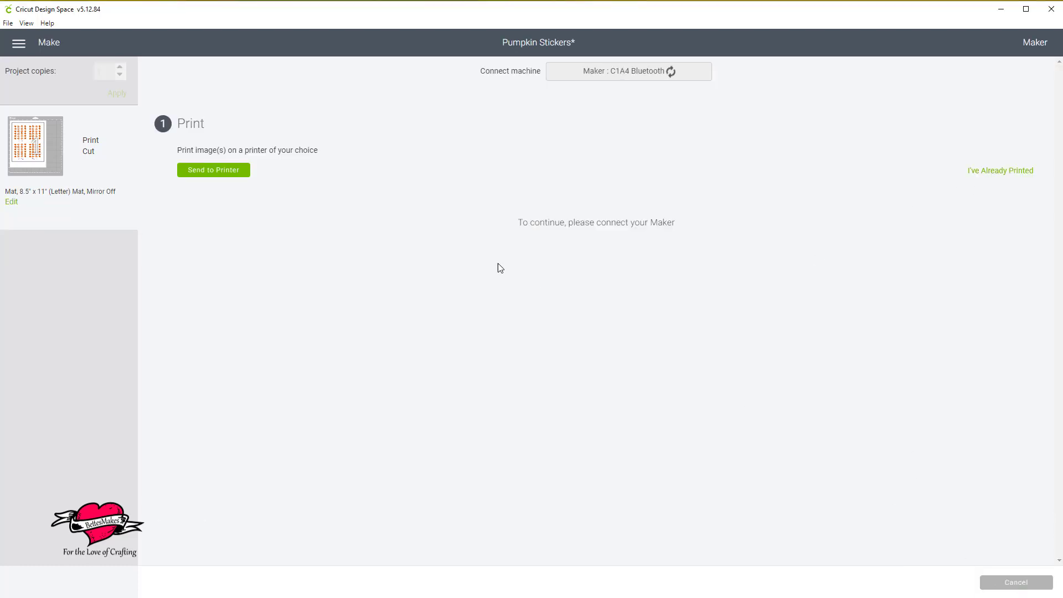
left_click(1007, 173)
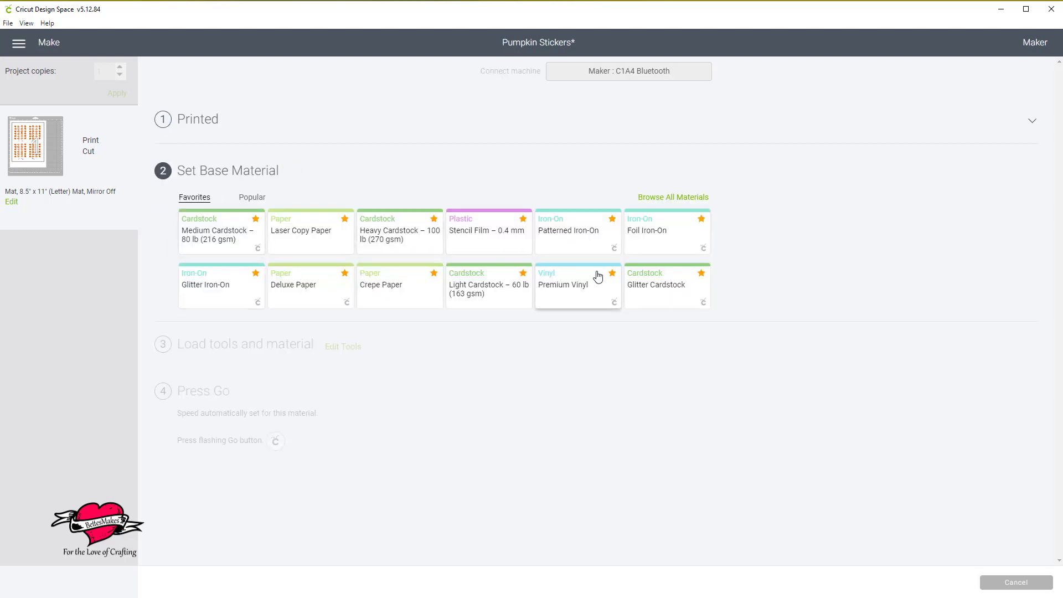
left_click(684, 200)
left_click(670, 97)
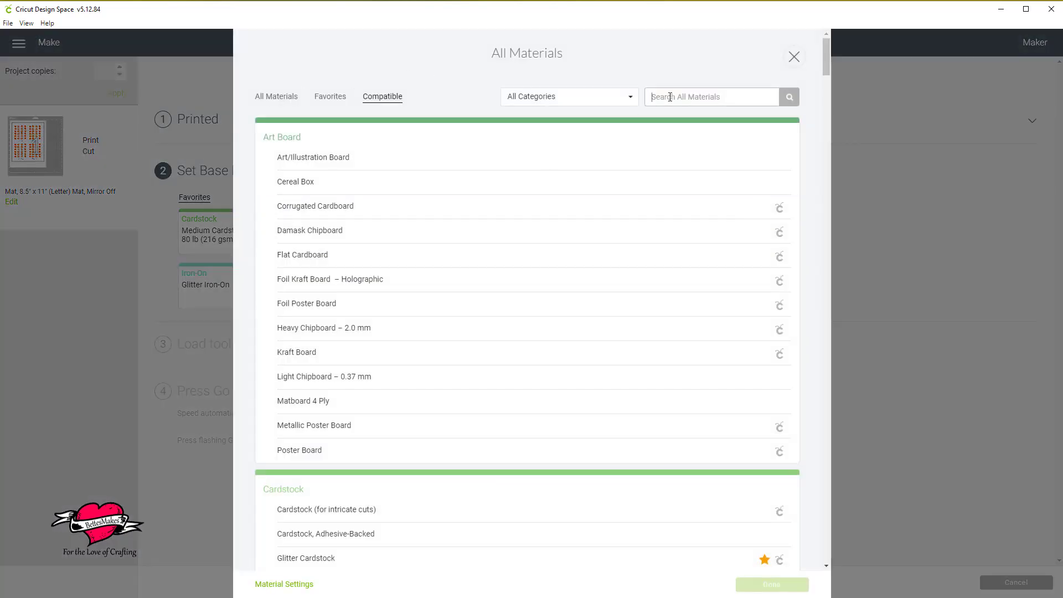
type("sticker")
key("Return")
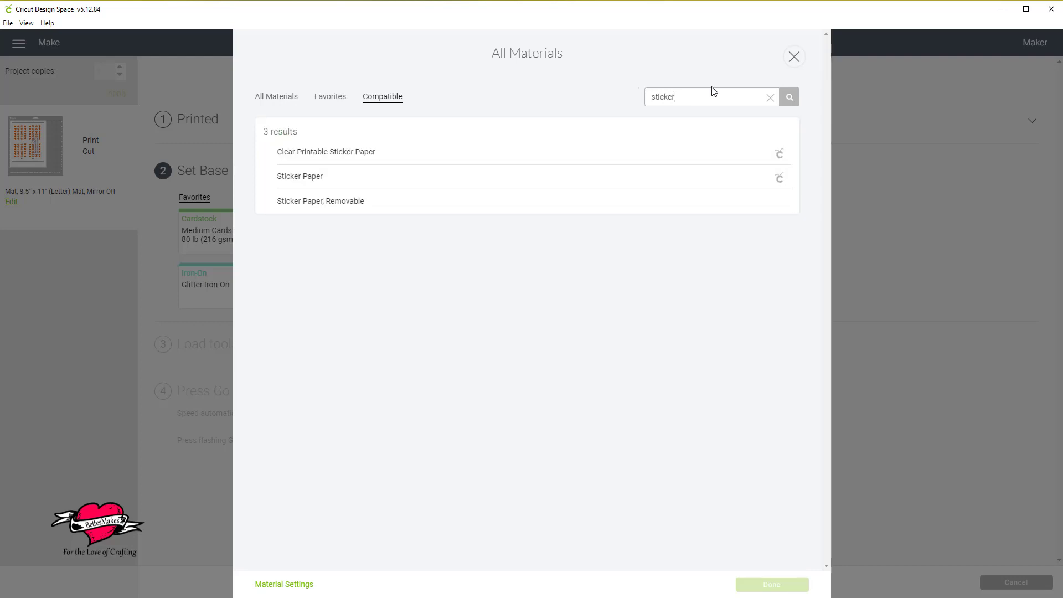
left_click(789, 103)
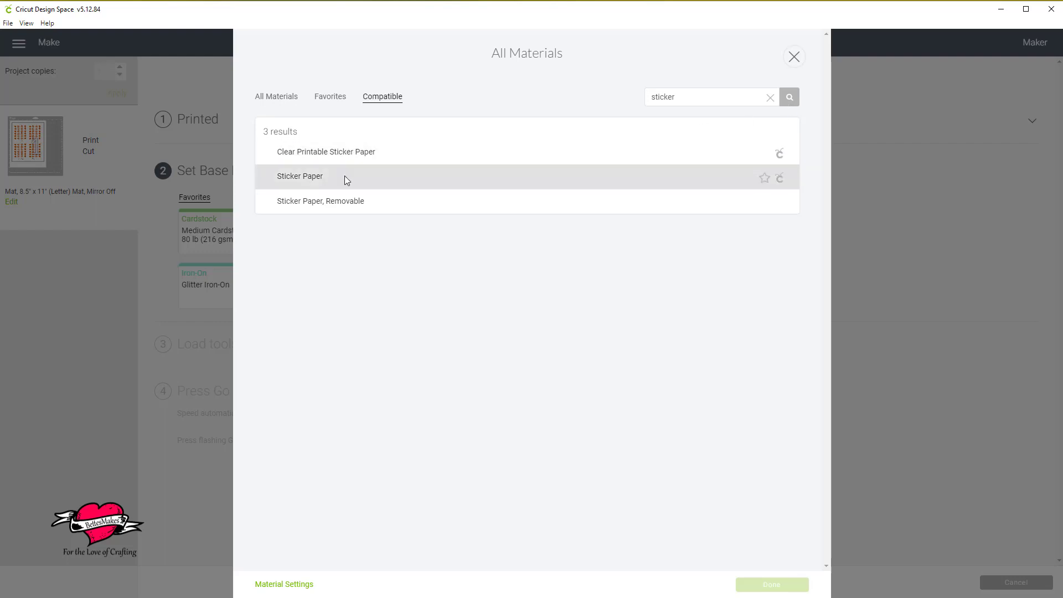
left_click(316, 177)
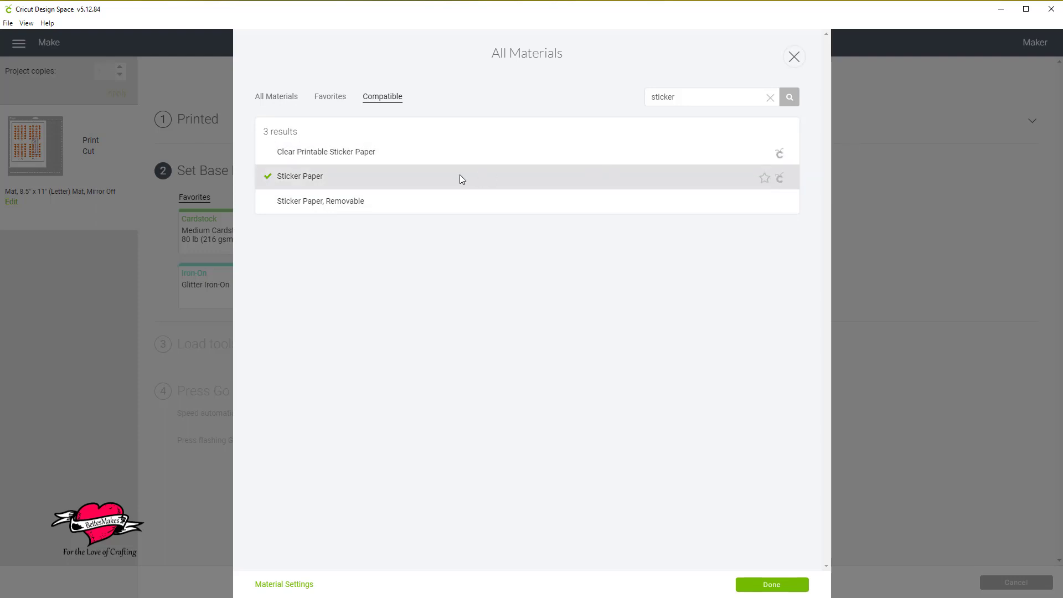
left_click(775, 583)
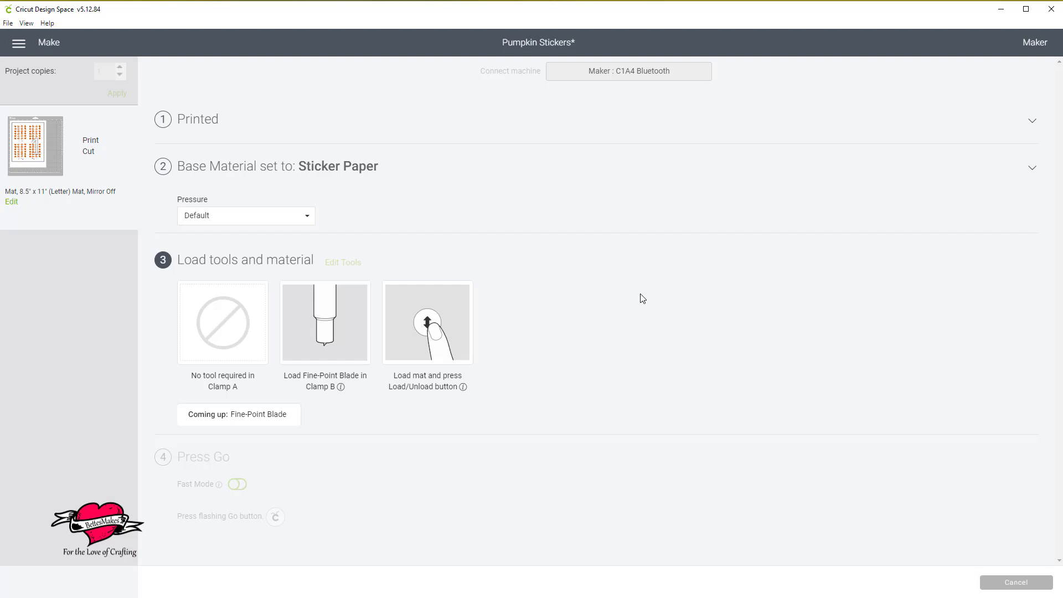
Cancel the cut and return to the mat preview.
left_click(1014, 585)
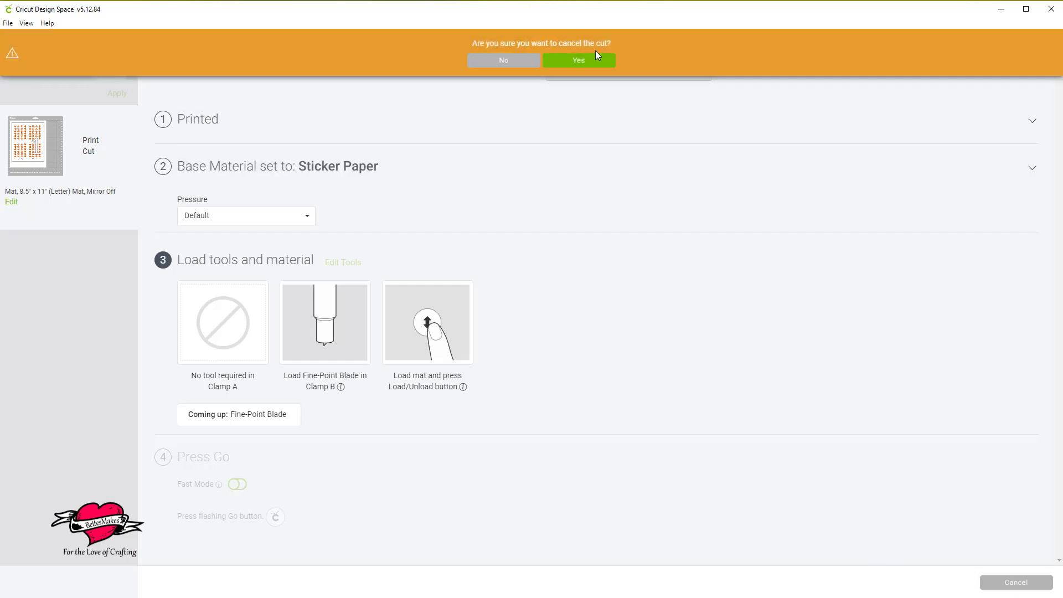
left_click(579, 61)
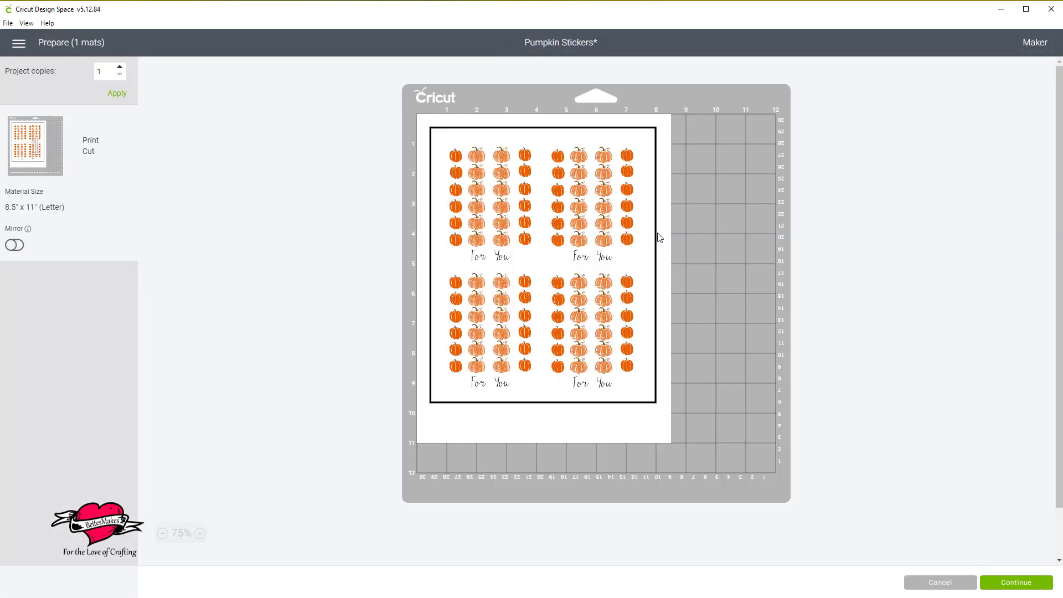